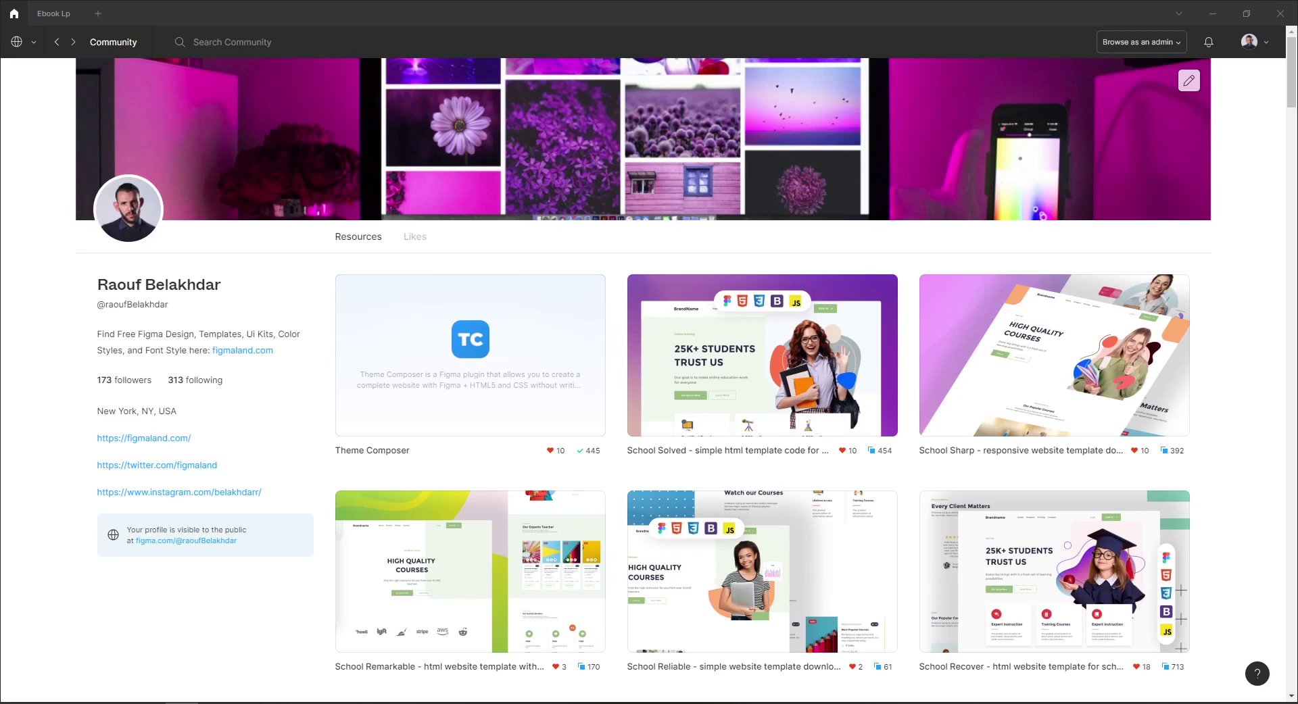
# Step: Browse the Theme Composer plugin's community page, then go back to the Ebook Lp file
pyautogui.click(456, 363)
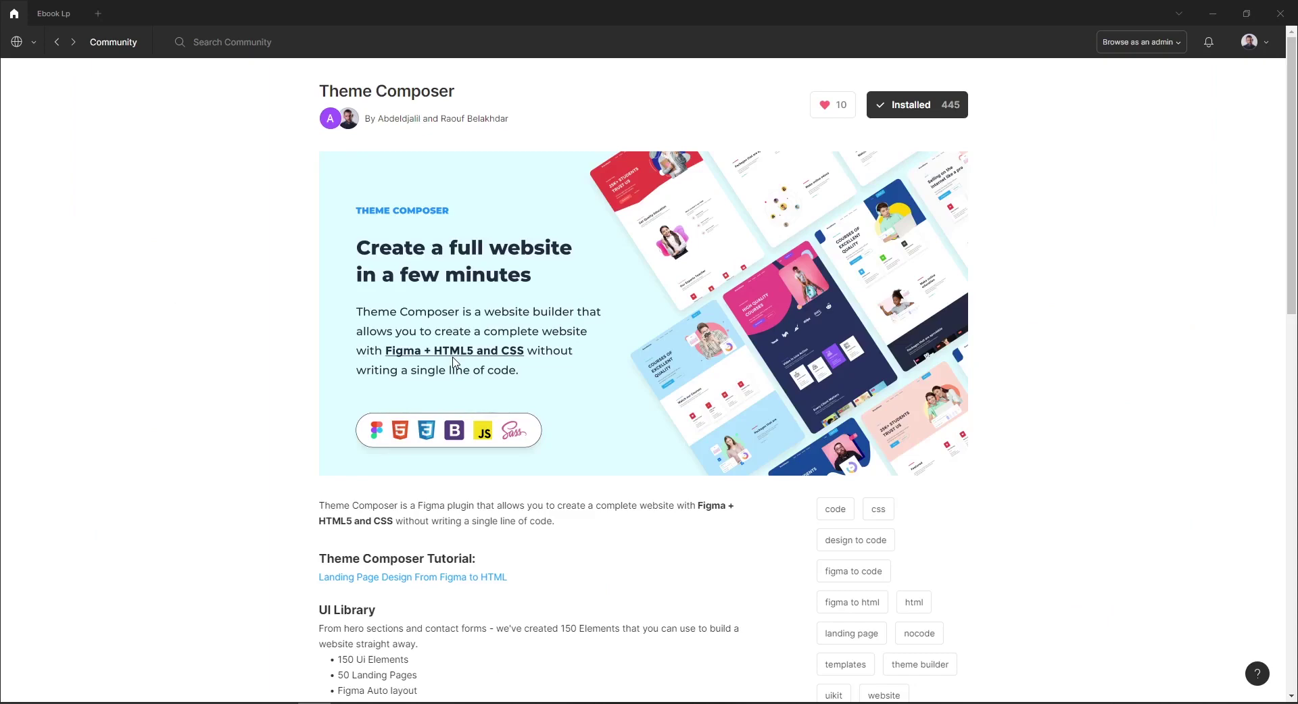
pyautogui.scroll(-5, 456, 363)
pyautogui.scroll(3, 454, 357)
pyautogui.scroll(2, 453, 357)
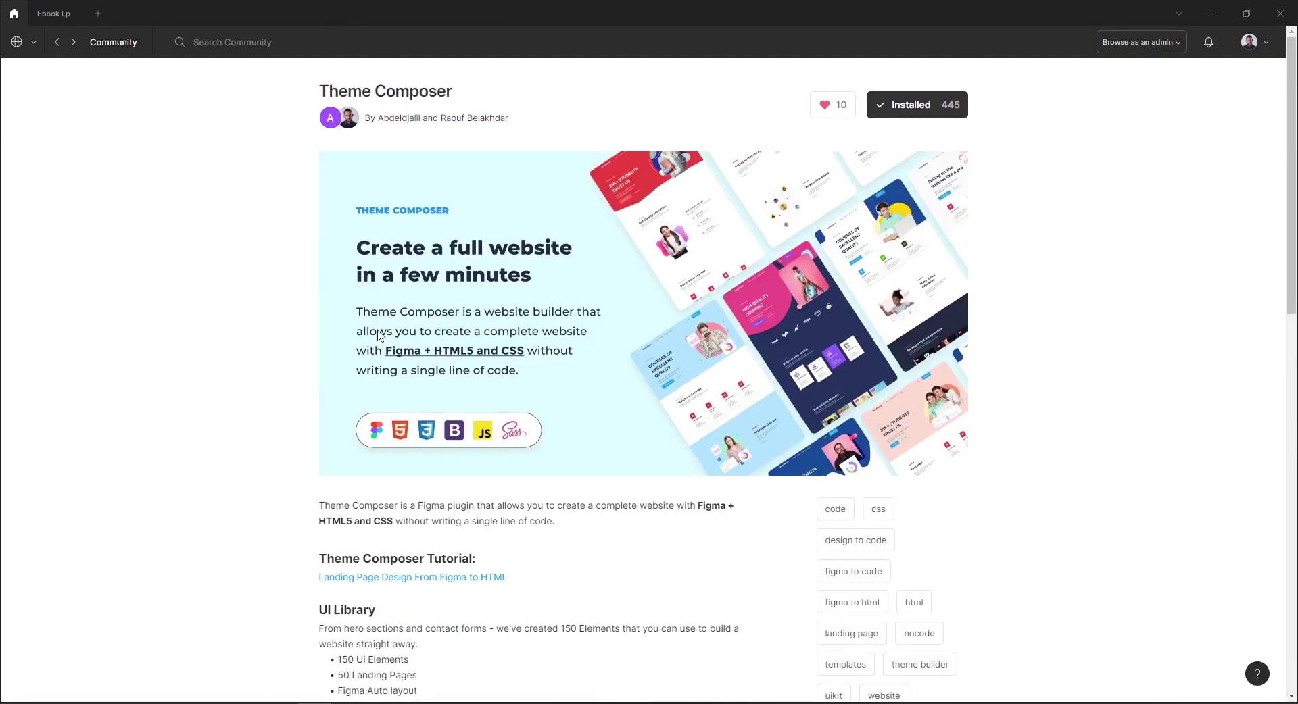
pyautogui.click(58, 14)
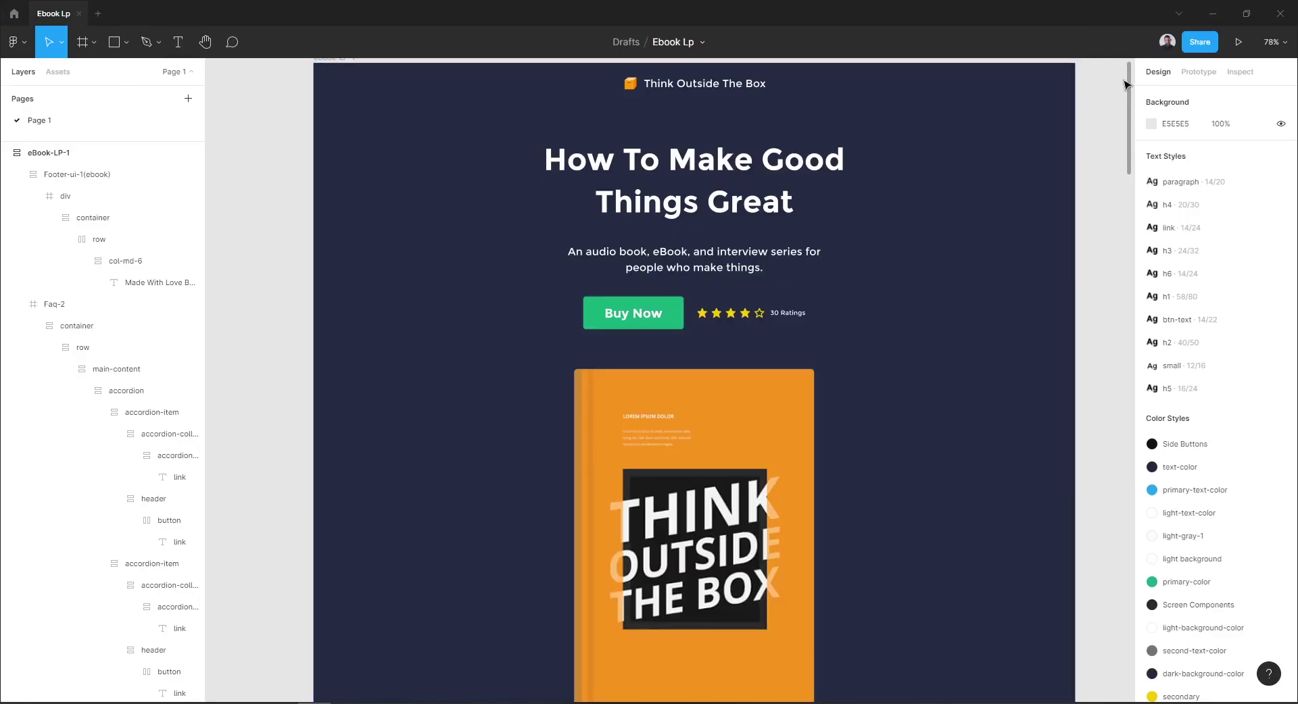
pyautogui.moveTo(1130, 77); pyautogui.dragTo(1142, 580)
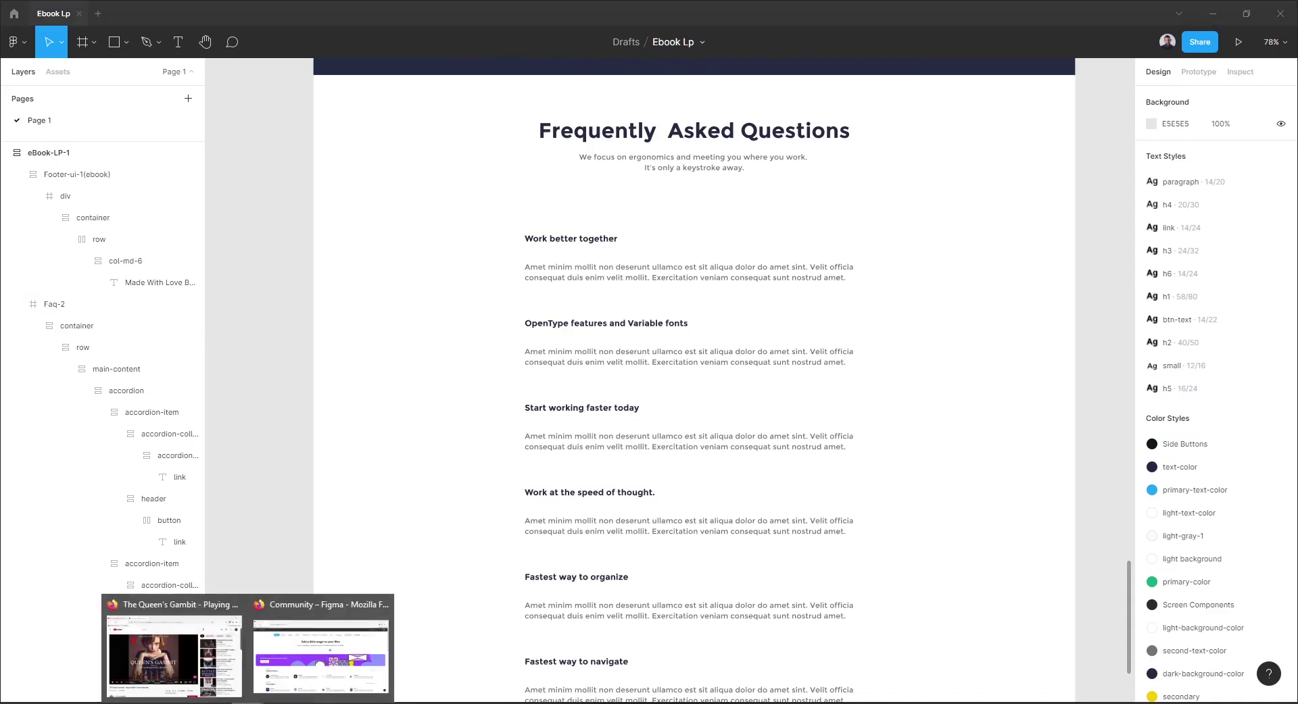
# Step: In Firefox, search Figma Community for Theme Composer and show the plugin results
pyautogui.click(287, 652)
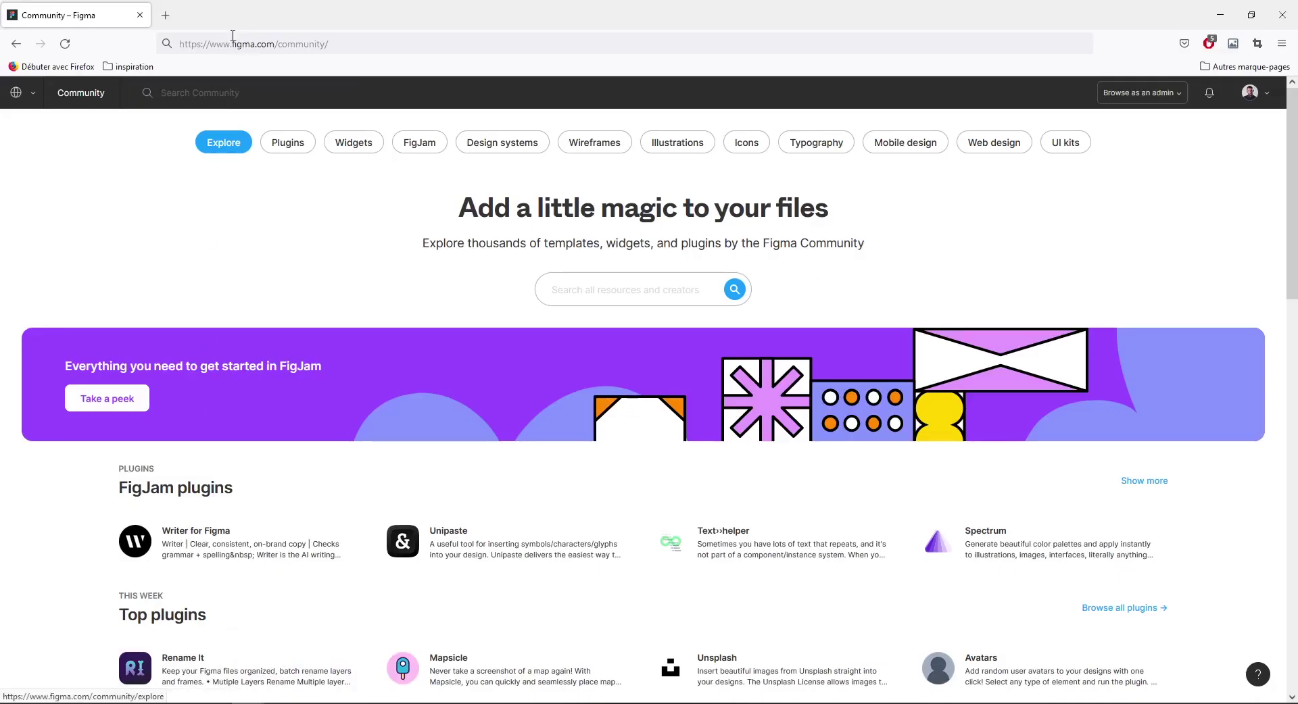
pyautogui.moveTo(231, 44); pyautogui.dragTo(356, 48)
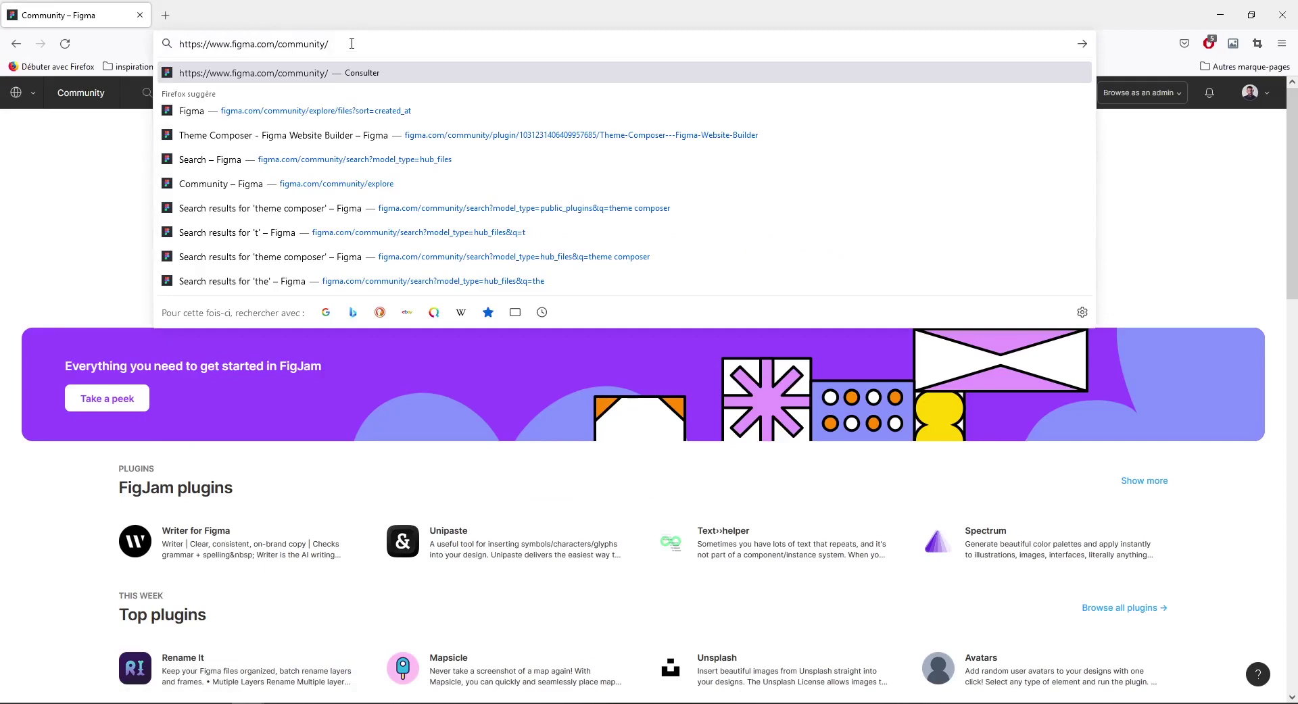
pyautogui.click(108, 180)
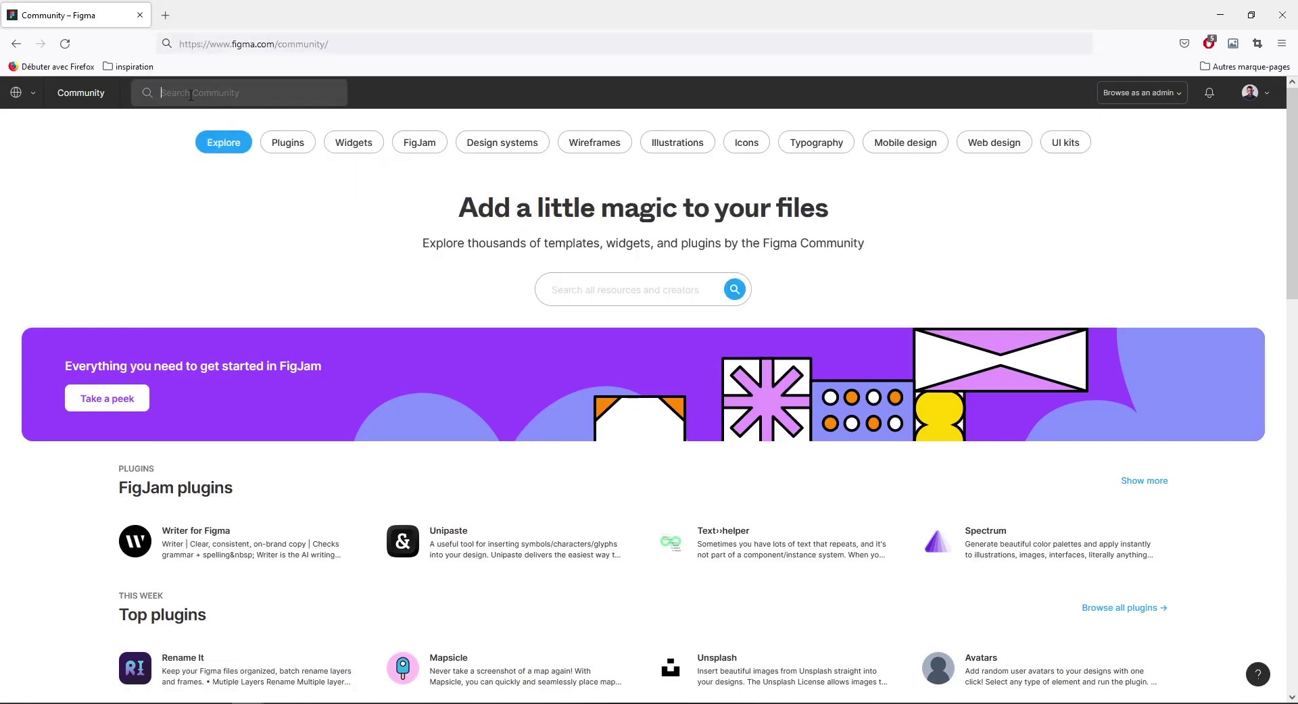
pyautogui.write('theme')
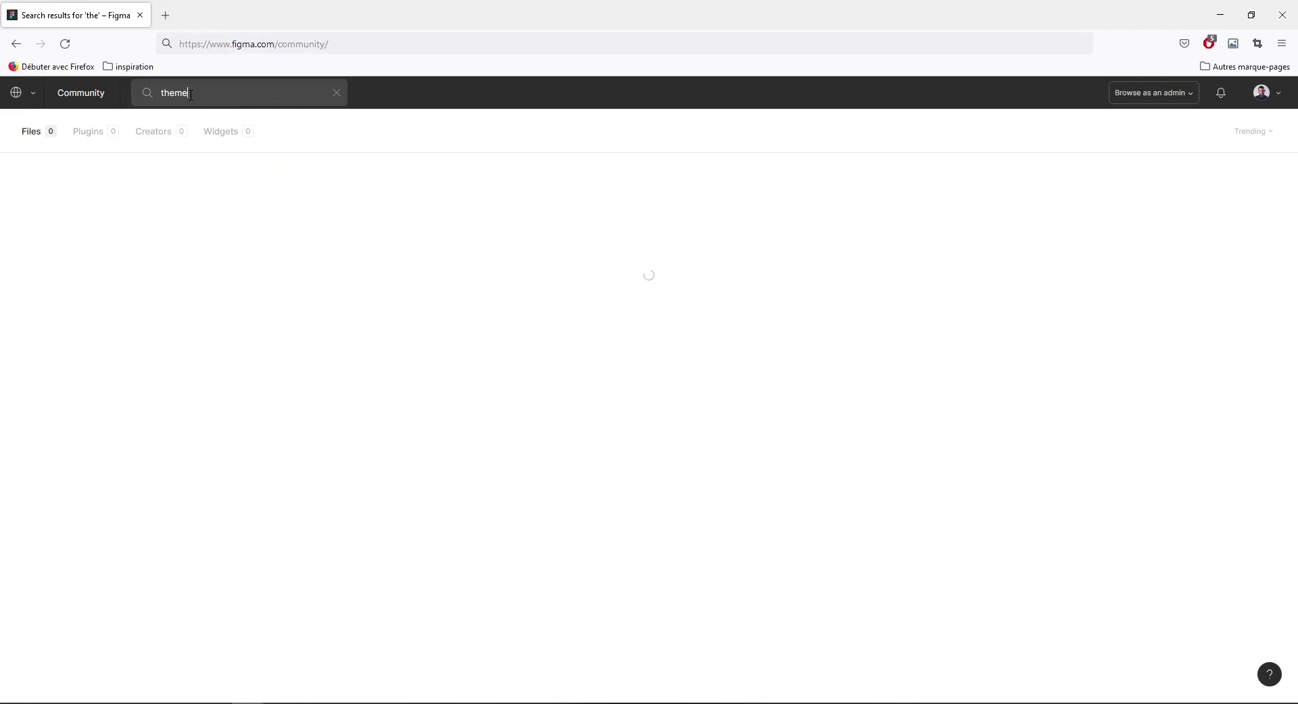
pyautogui.write(' s')
pyautogui.write('compo')
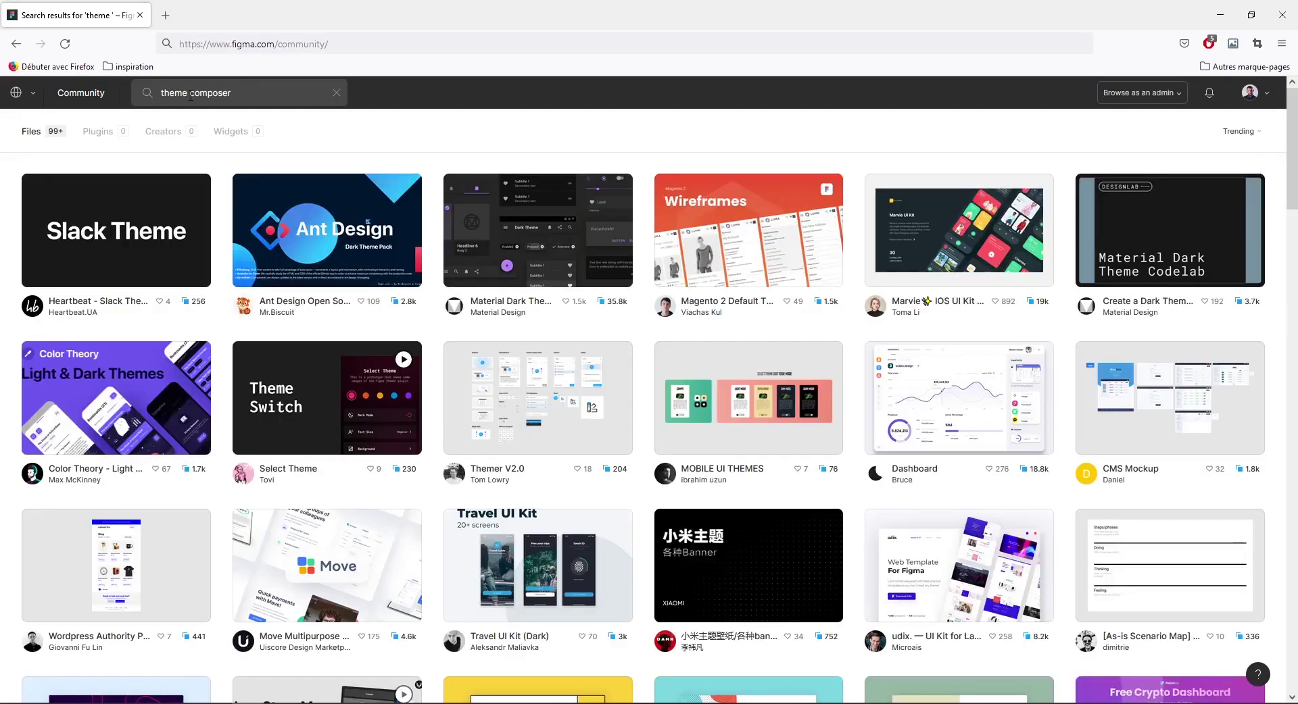
pyautogui.write('ser')
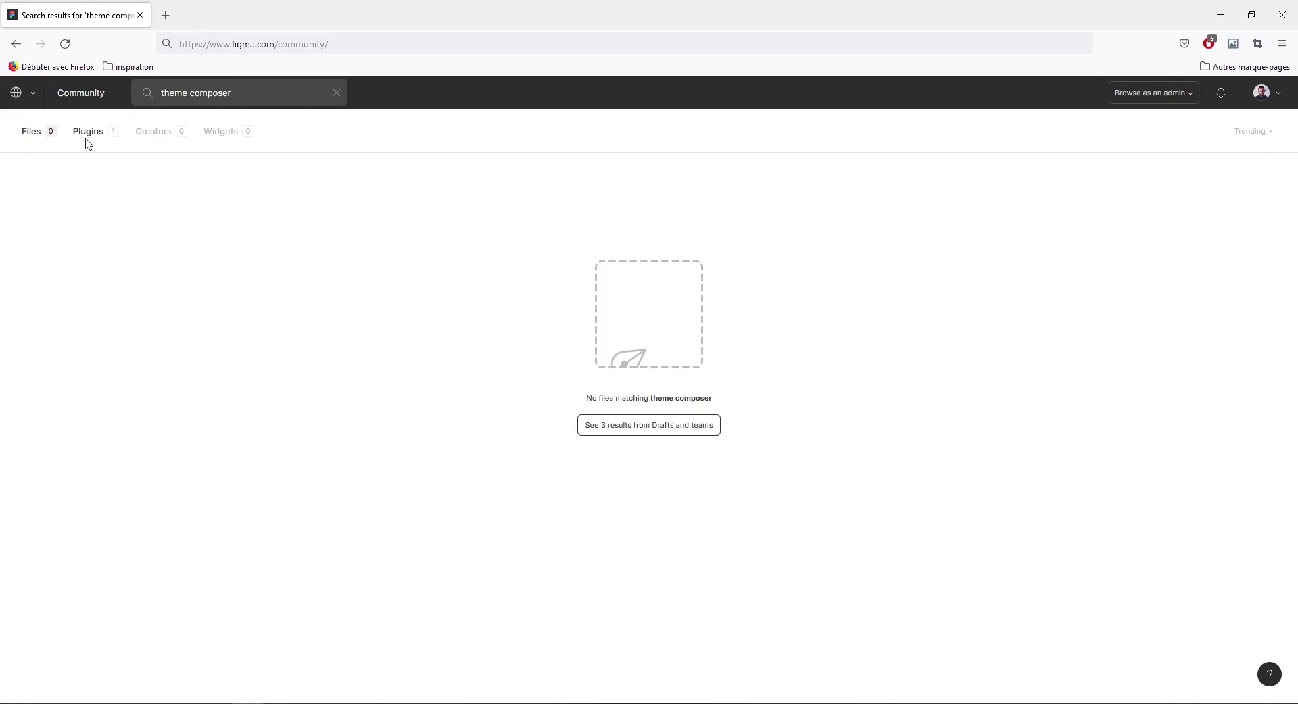
pyautogui.click(86, 138)
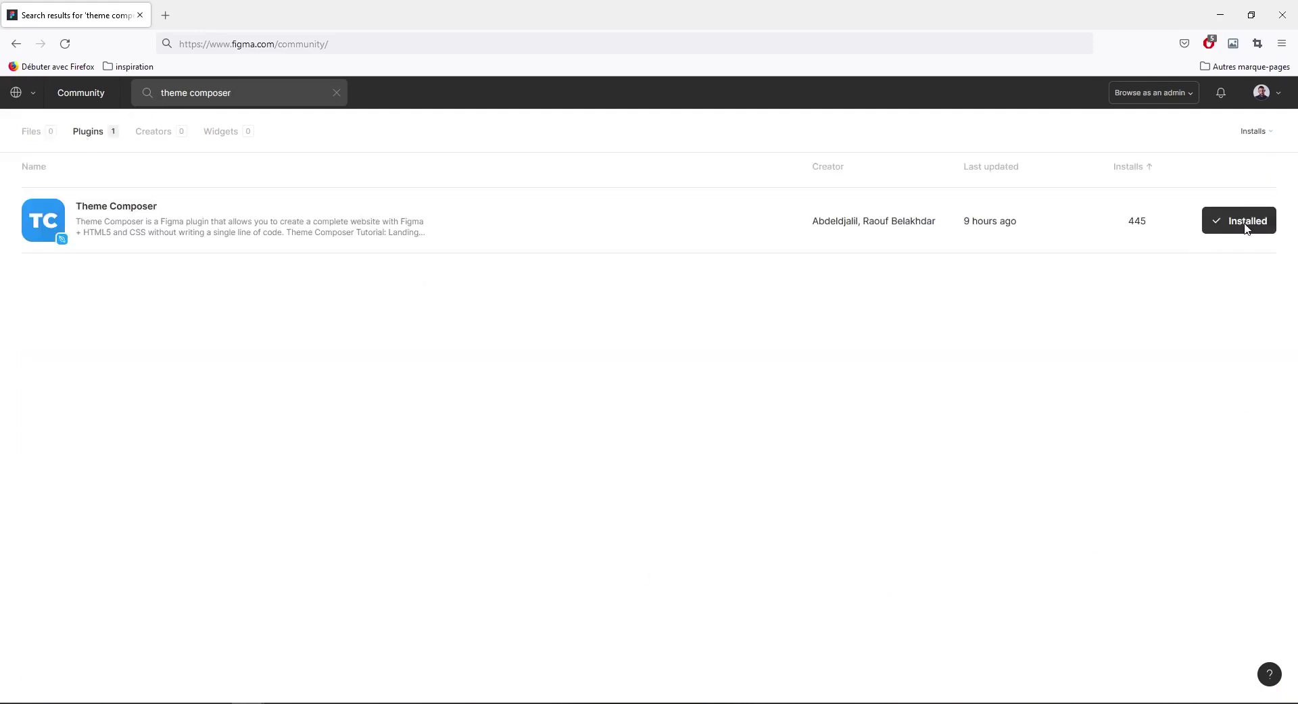
pyautogui.moveTo(314, 701)
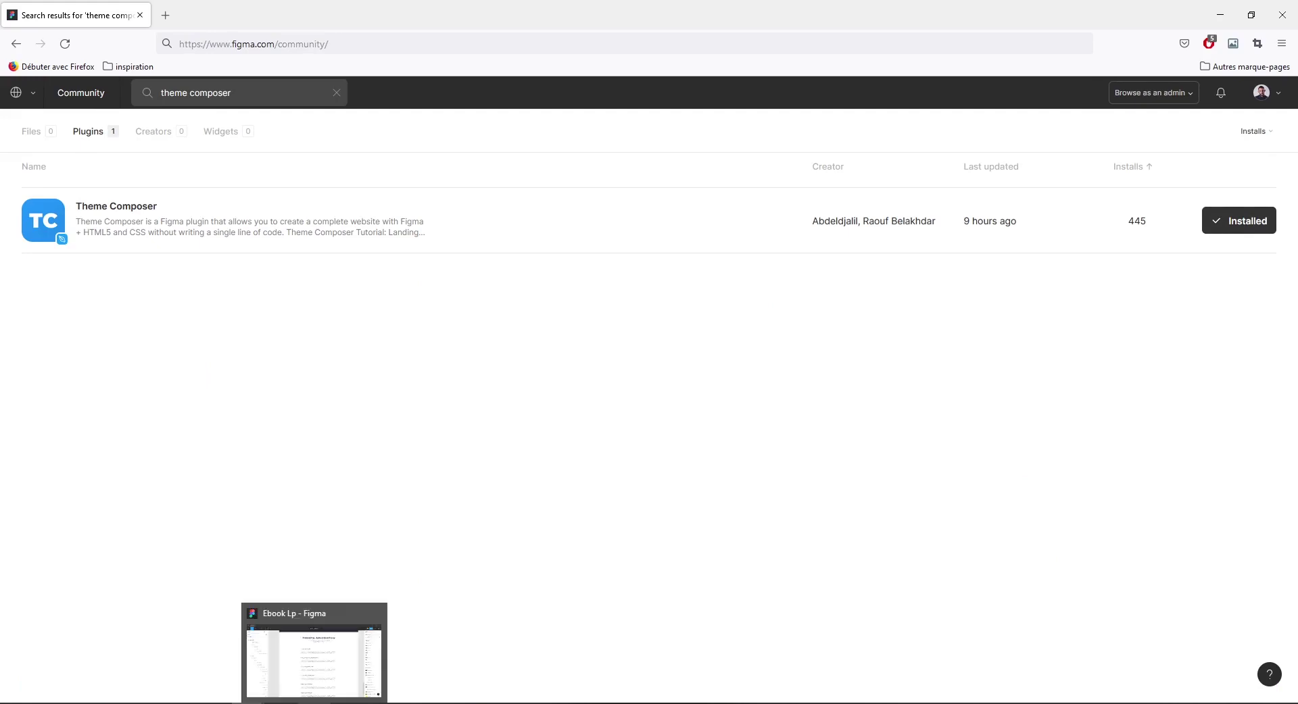
# Step: Create a blank design file and launch Theme Composer's UI Library from the canvas plugins menu
pyautogui.click(315, 659)
pyautogui.click(100, 23)
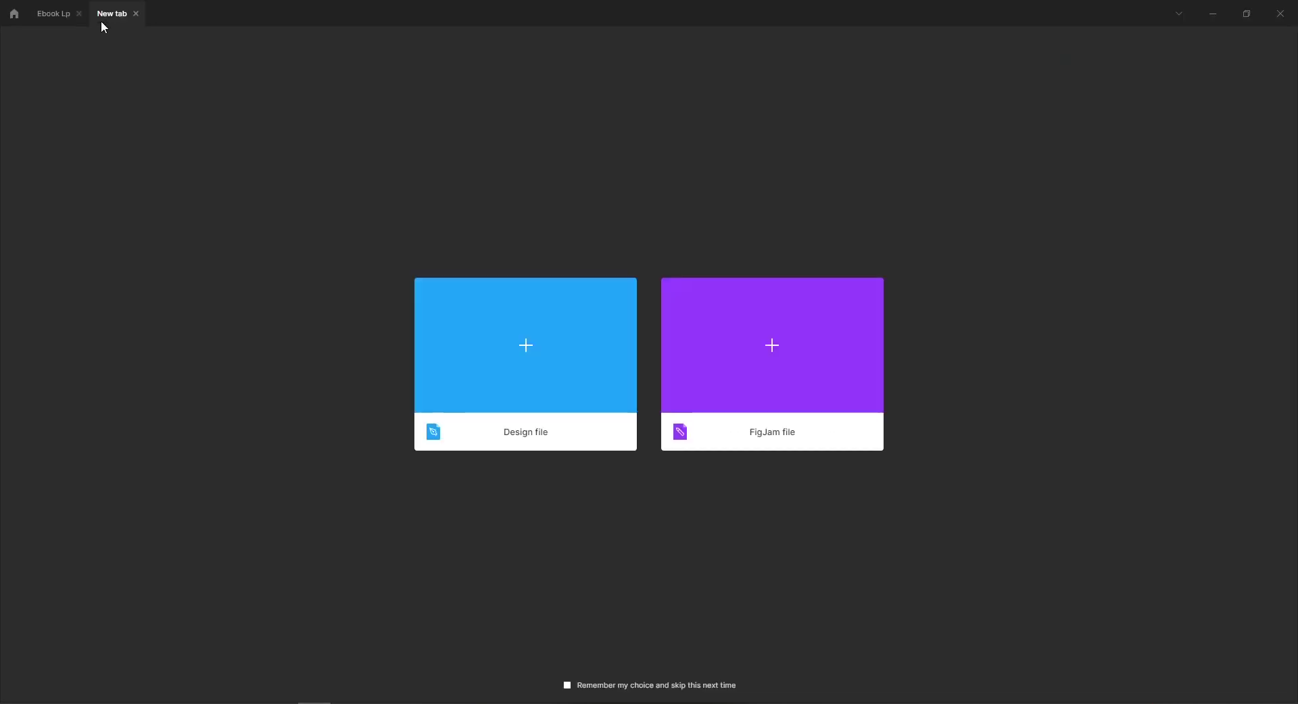
pyautogui.click(495, 358)
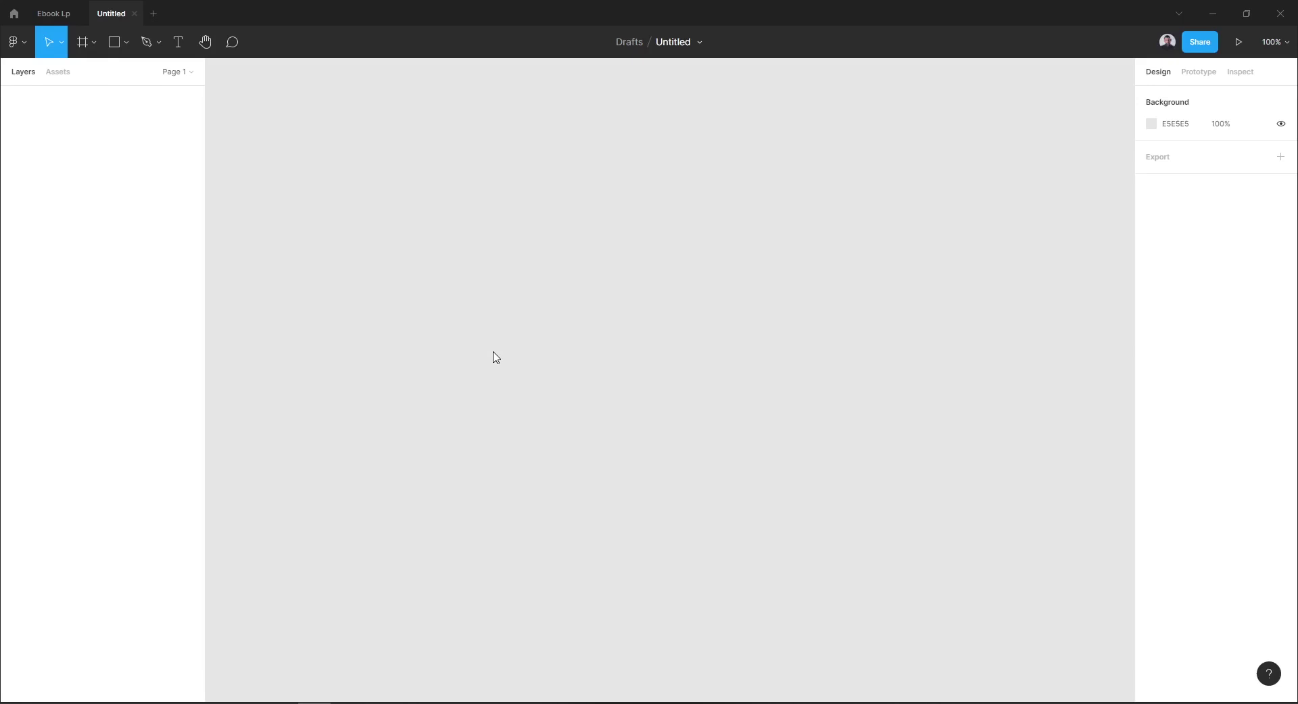
pyautogui.rightClick(309, 183)
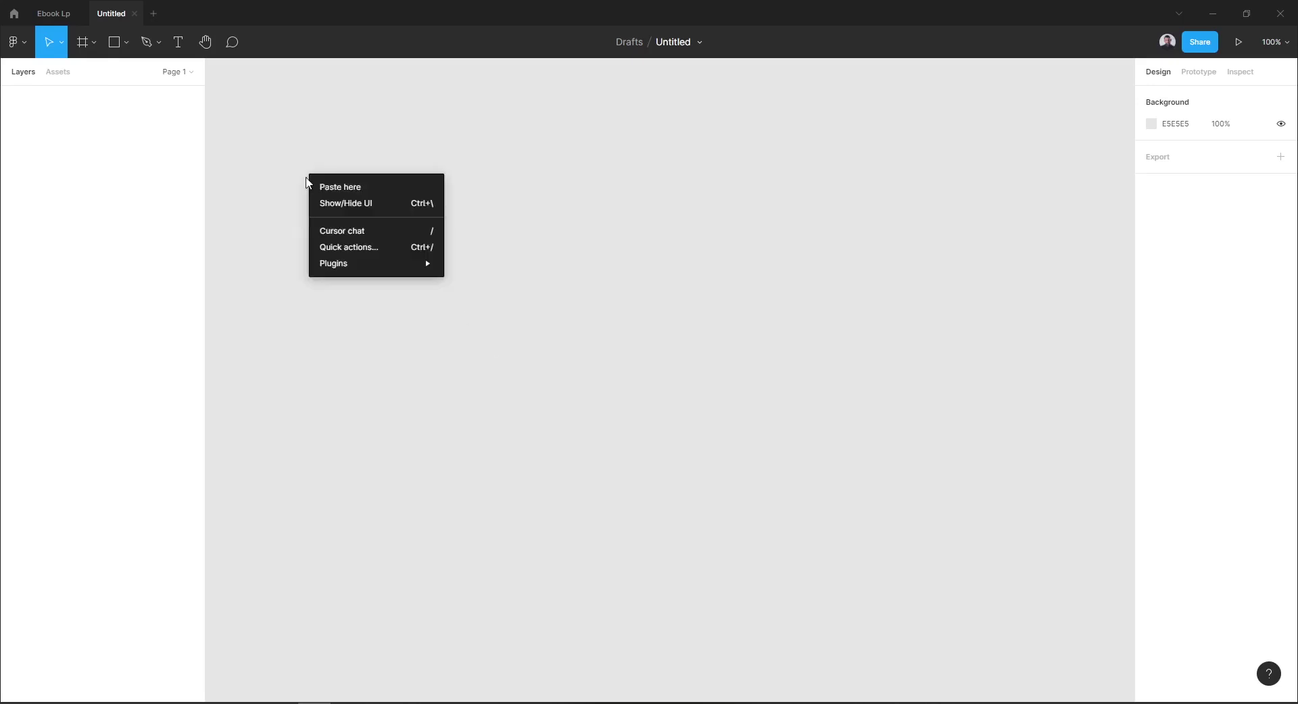
pyautogui.moveTo(334, 264)
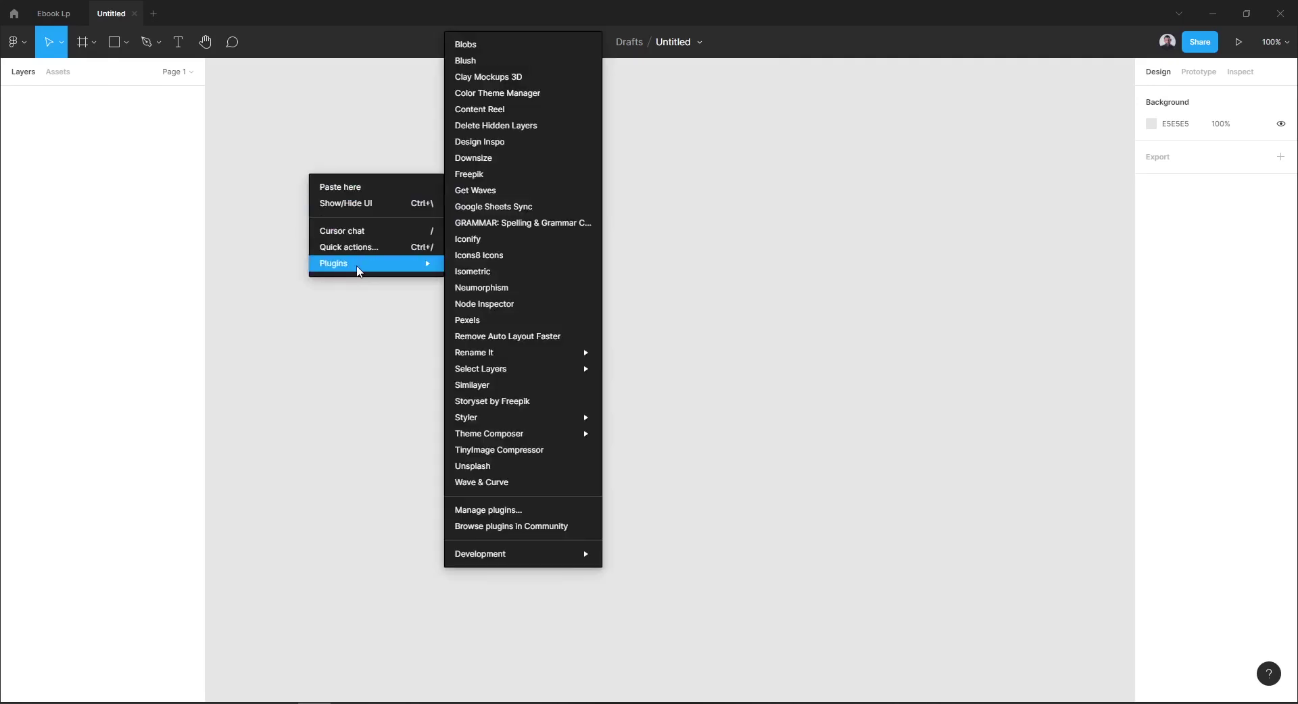
pyautogui.moveTo(517, 434)
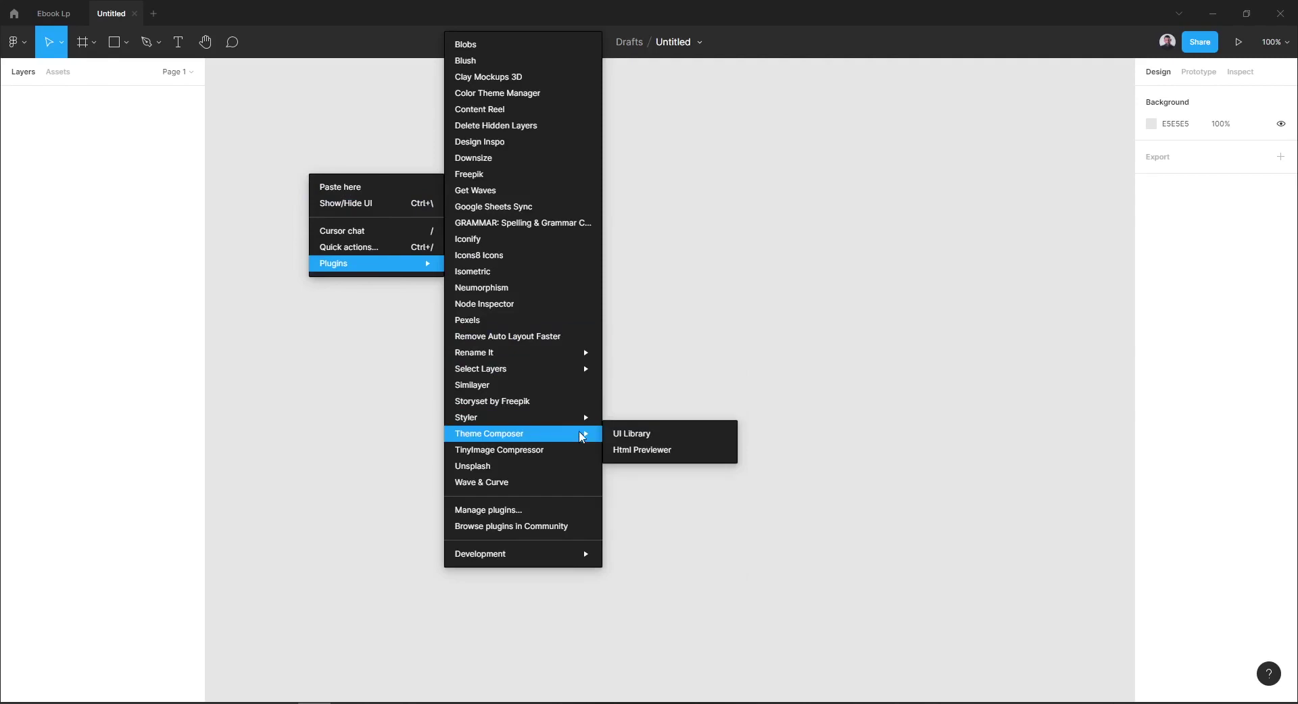
pyautogui.click(642, 438)
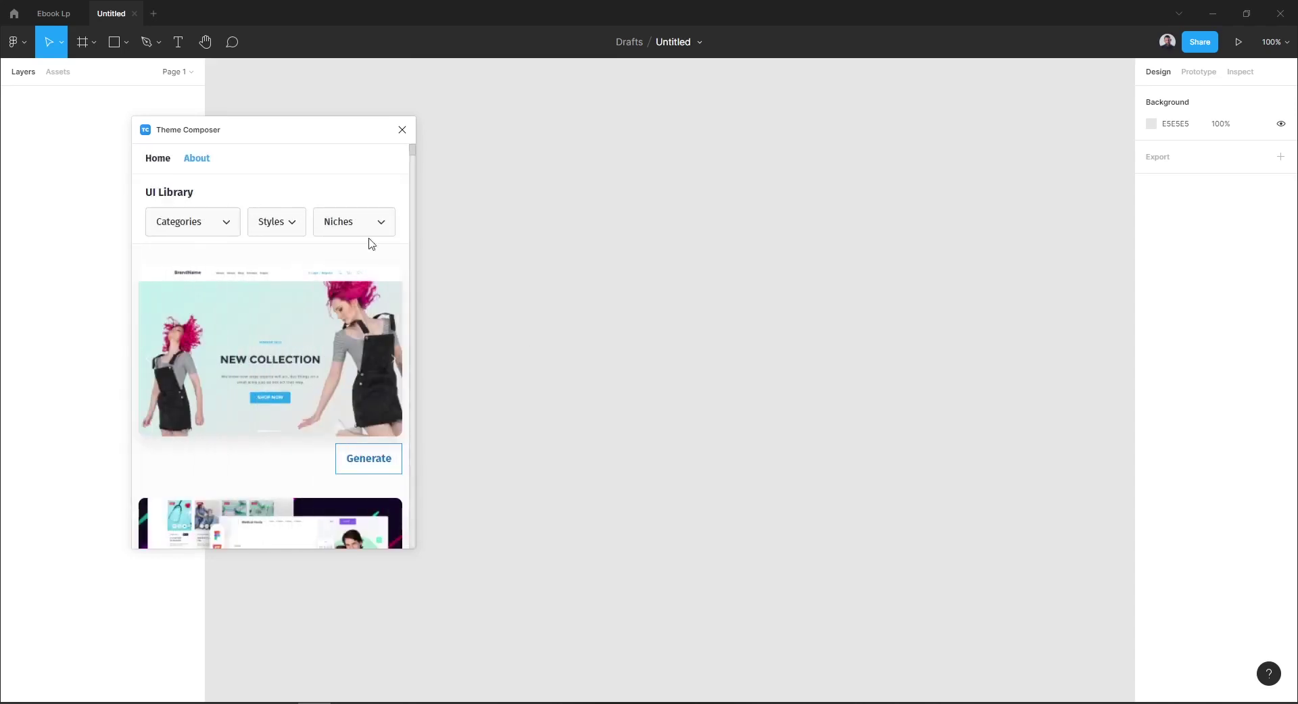
# Step: Filter the UI Library to the 'landing page' category and 'eBook' niche
pyautogui.click(181, 230)
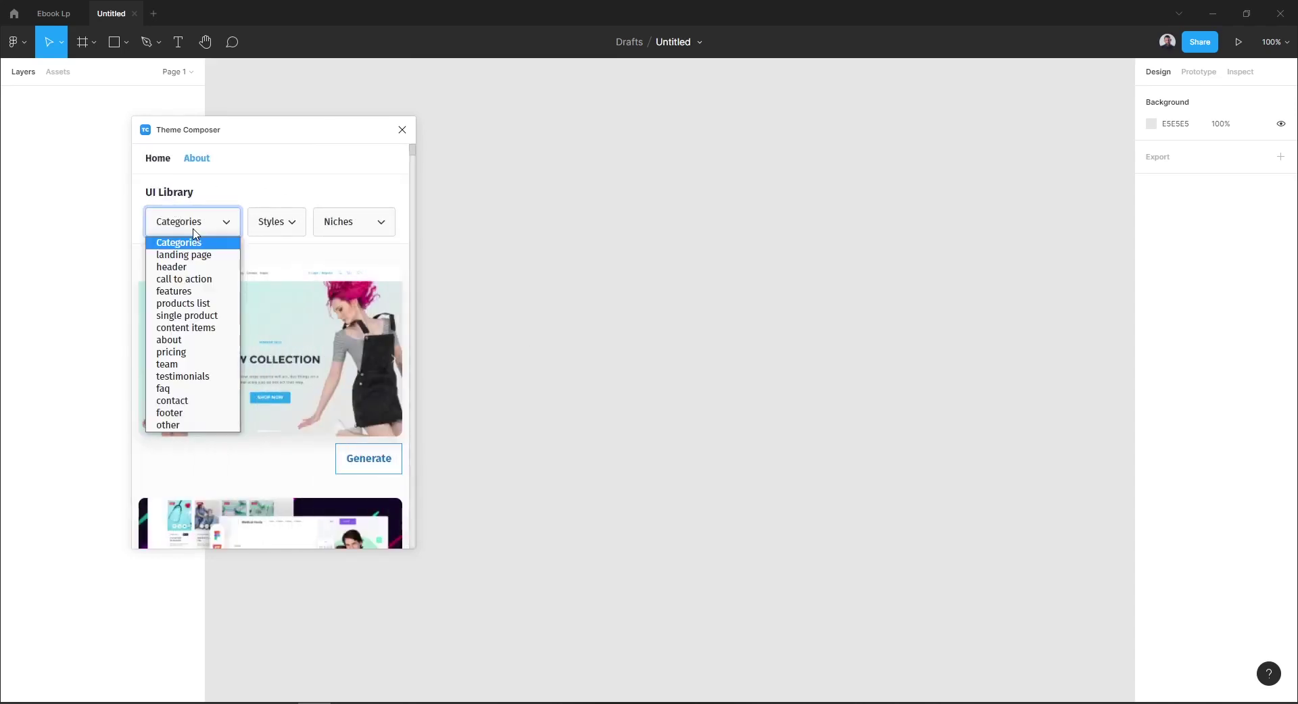
pyautogui.click(187, 257)
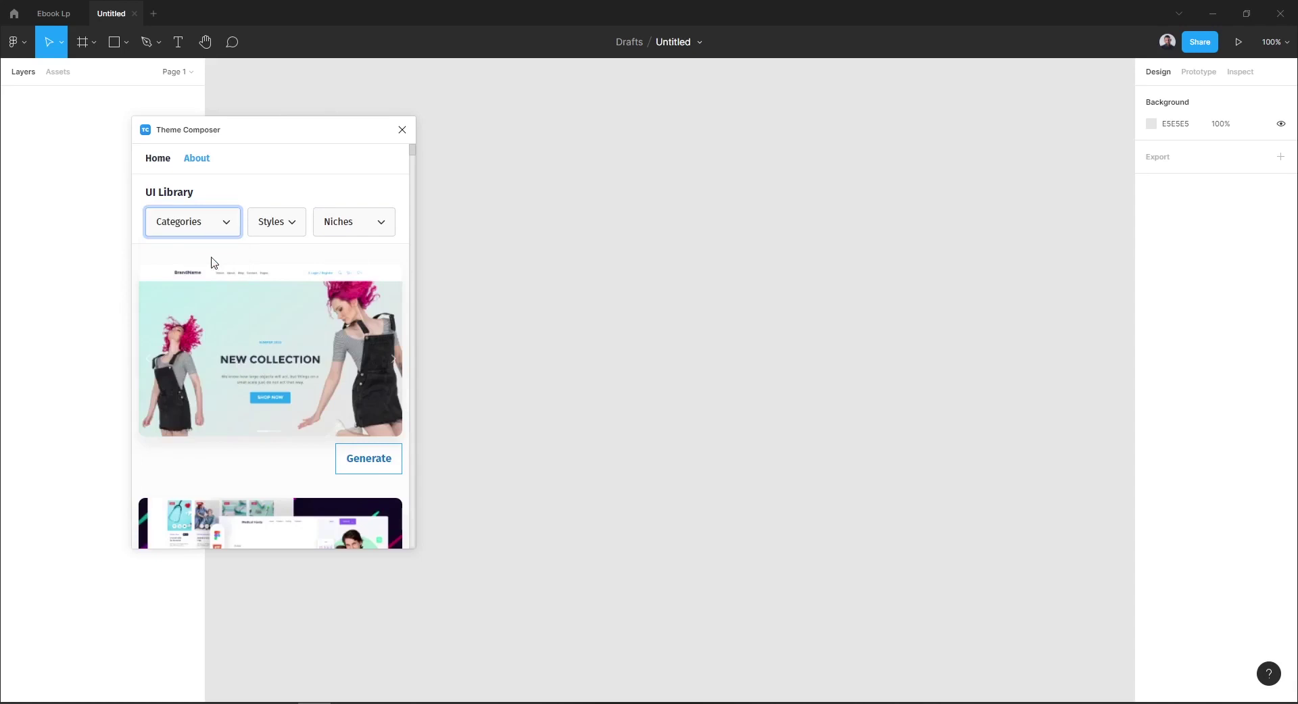
pyautogui.click(359, 226)
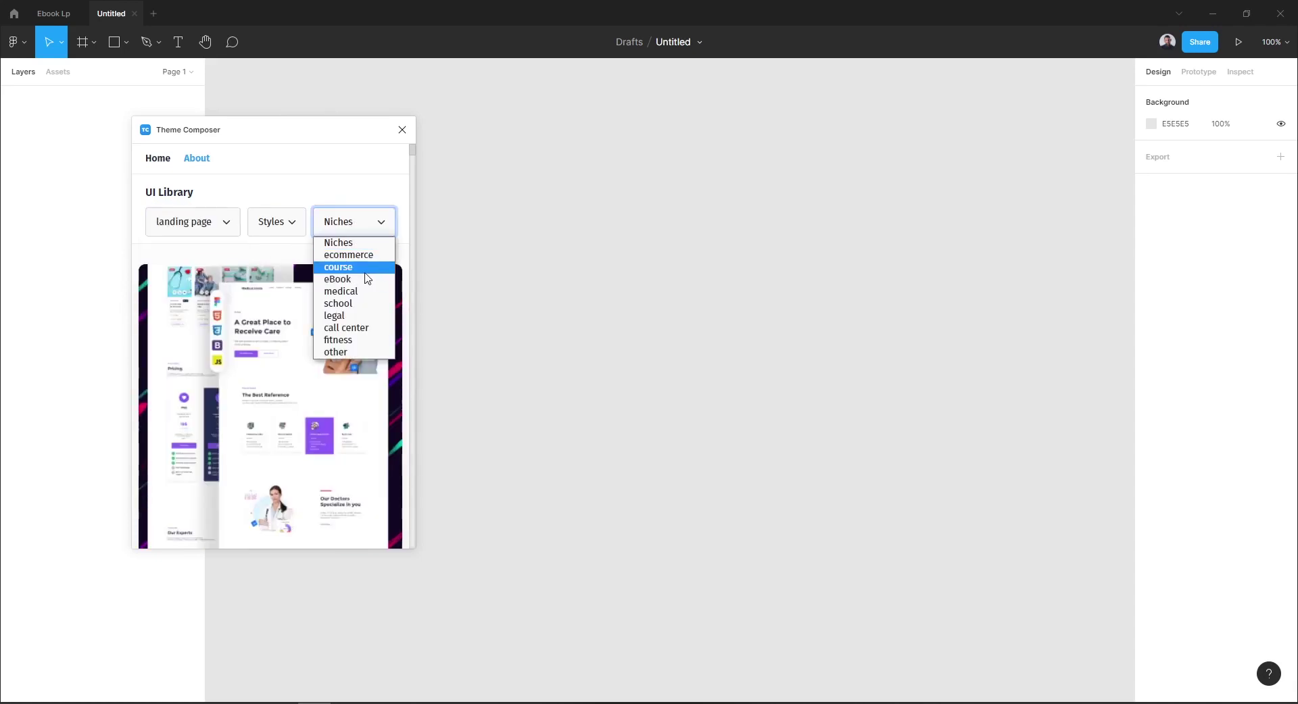
pyautogui.click(360, 281)
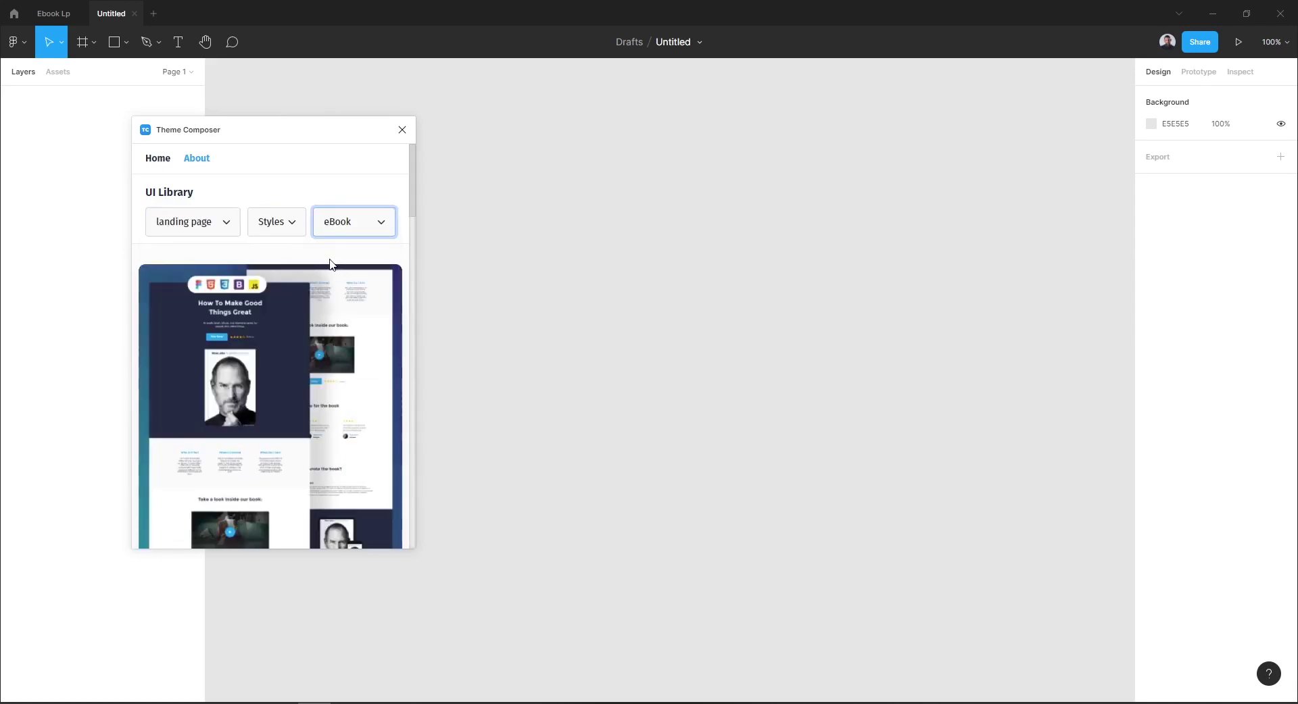
pyautogui.scroll(-3, 247, 355)
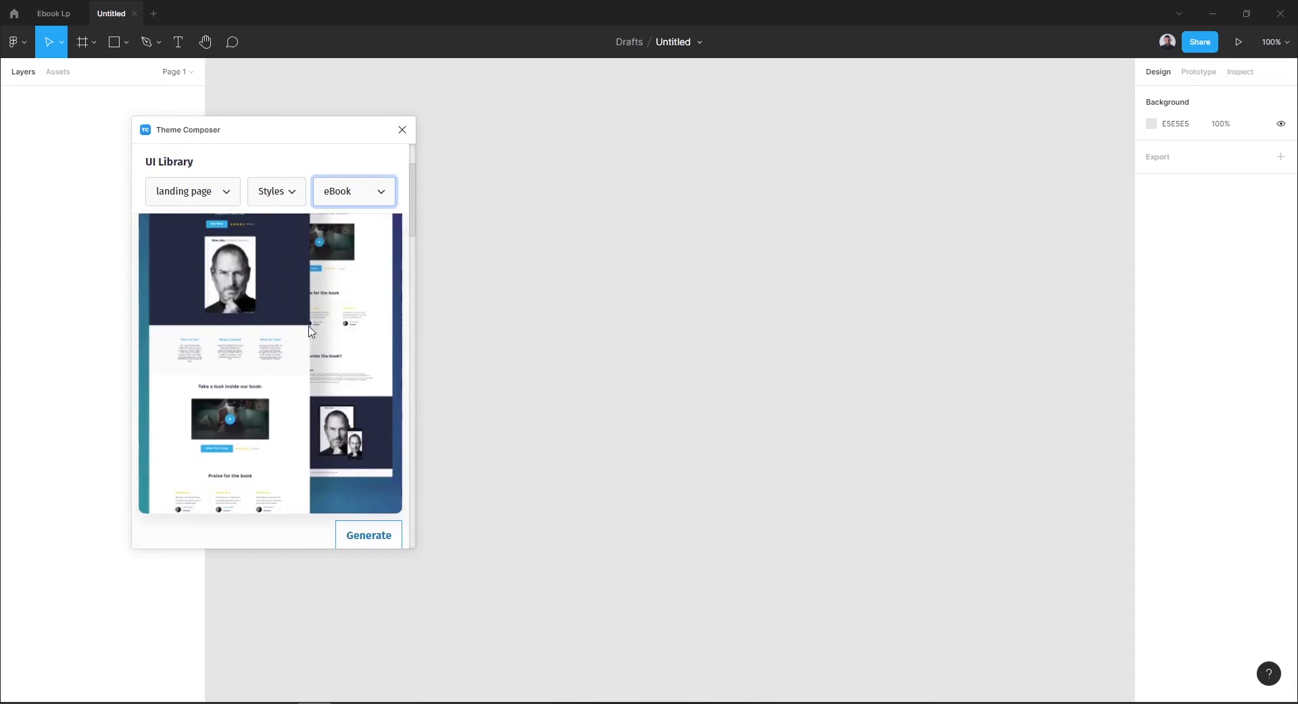
pyautogui.scroll(-3, 296, 329)
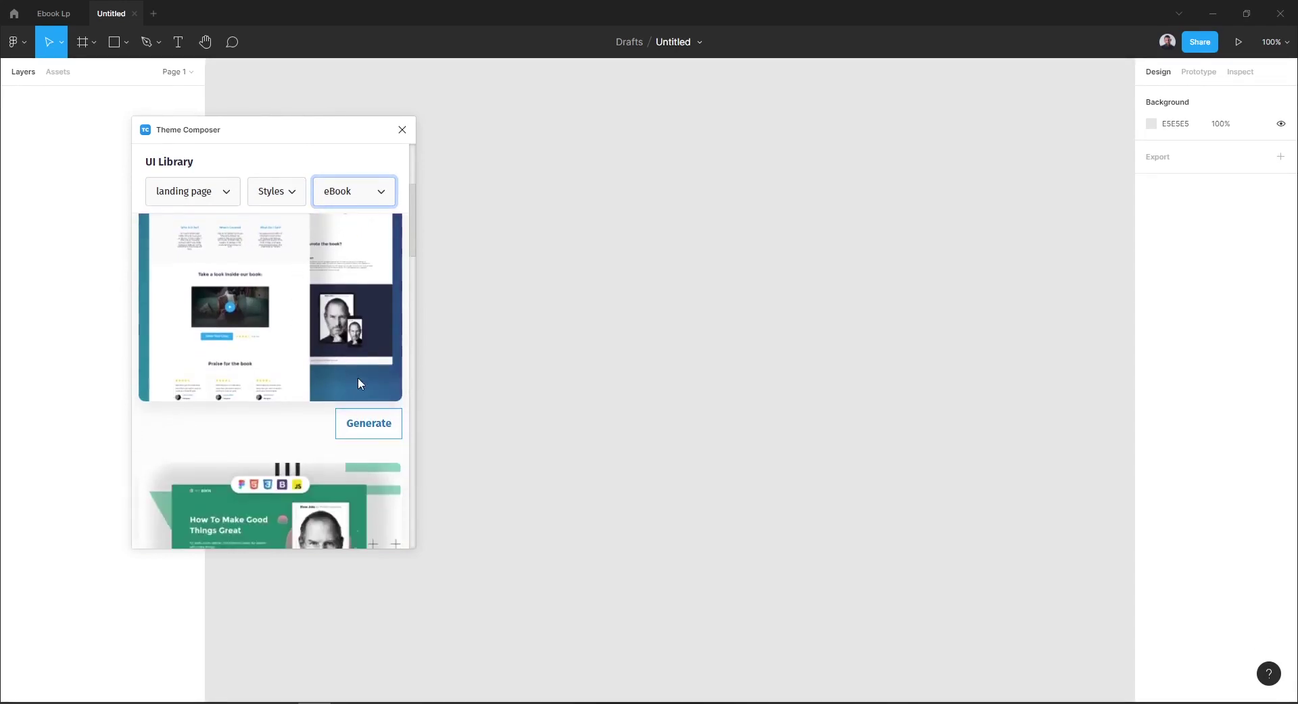
# Step: Generate the eBook-LP-1 landing page template onto the canvas and look over it
pyautogui.click(369, 423)
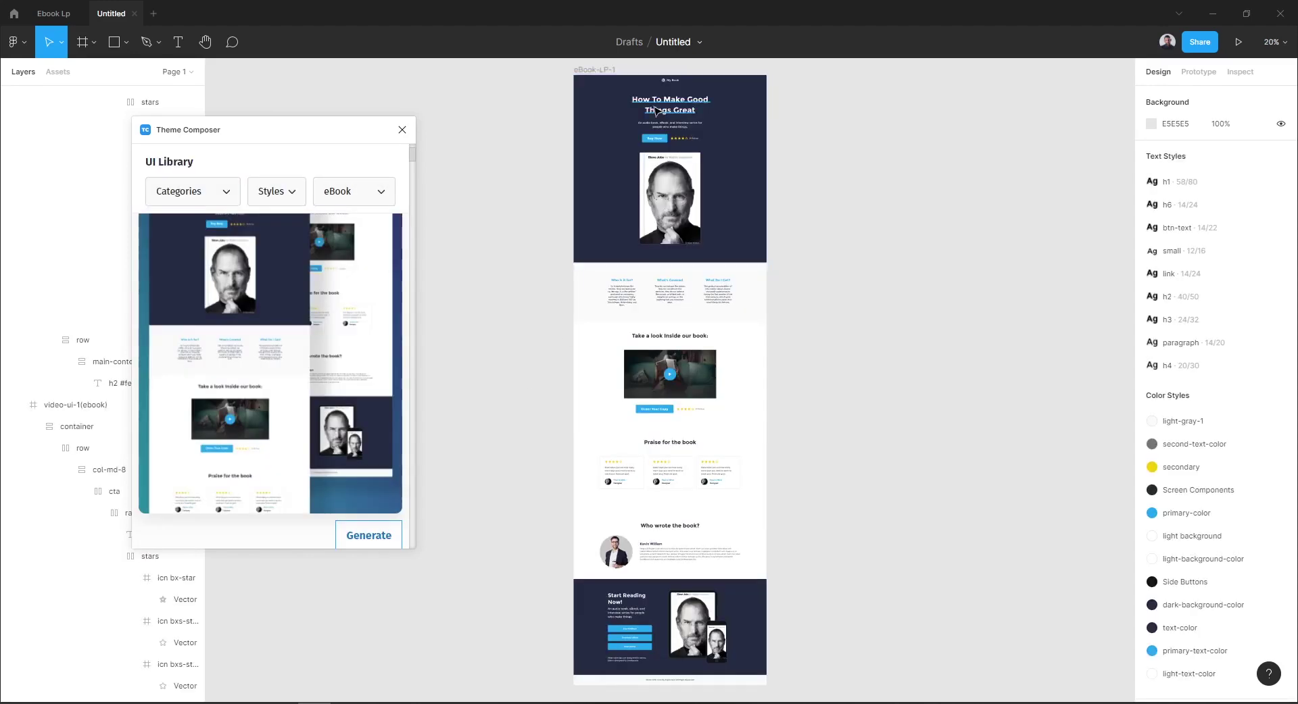
pyautogui.scroll(2, 655, 110)
pyautogui.scroll(2, 656, 110)
pyautogui.scroll(2, 656, 110)
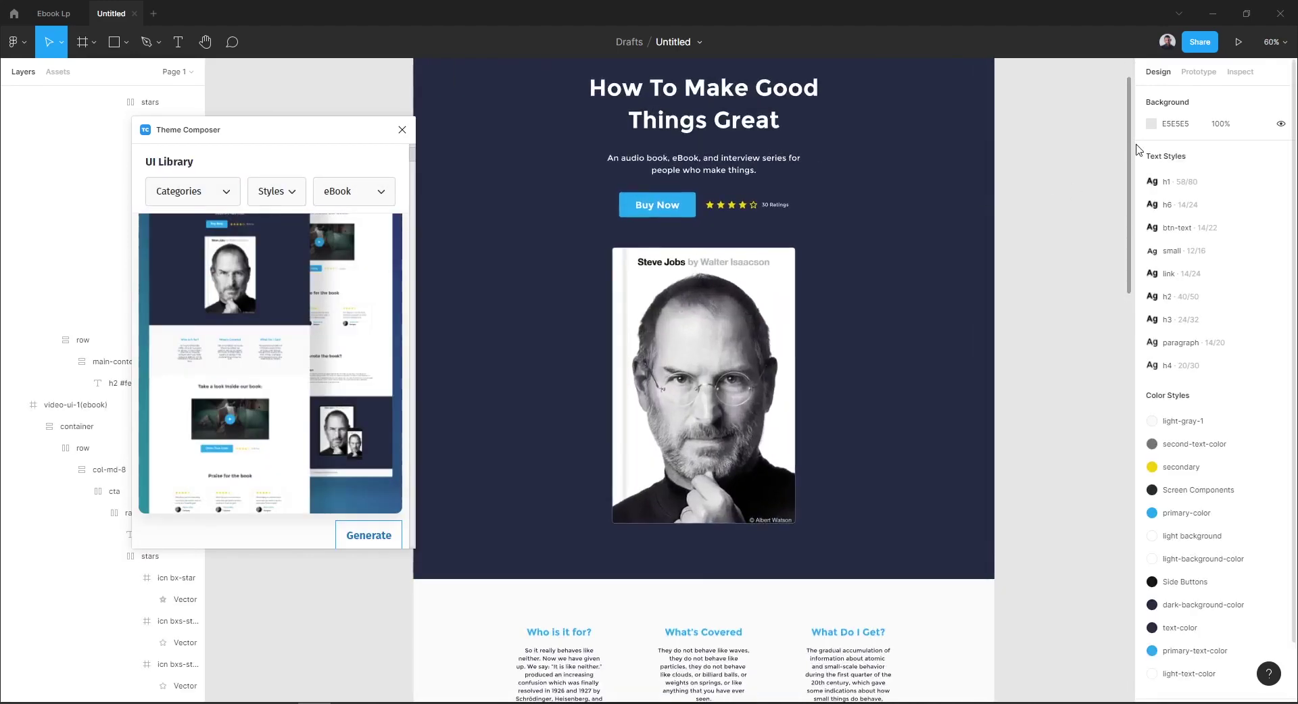
pyautogui.scroll(-10, 1122, 203)
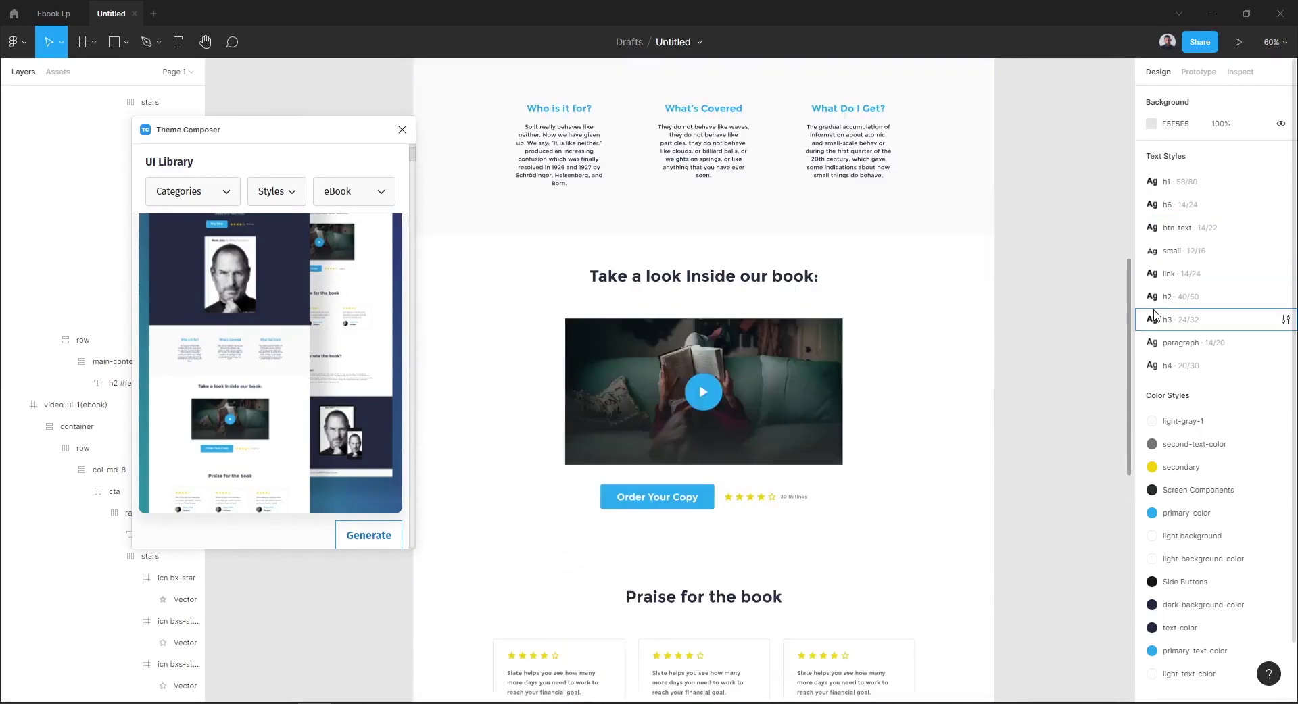
pyautogui.scroll(-2, 1155, 325)
pyautogui.scroll(-5, 1156, 459)
pyautogui.scroll(-5, 1159, 575)
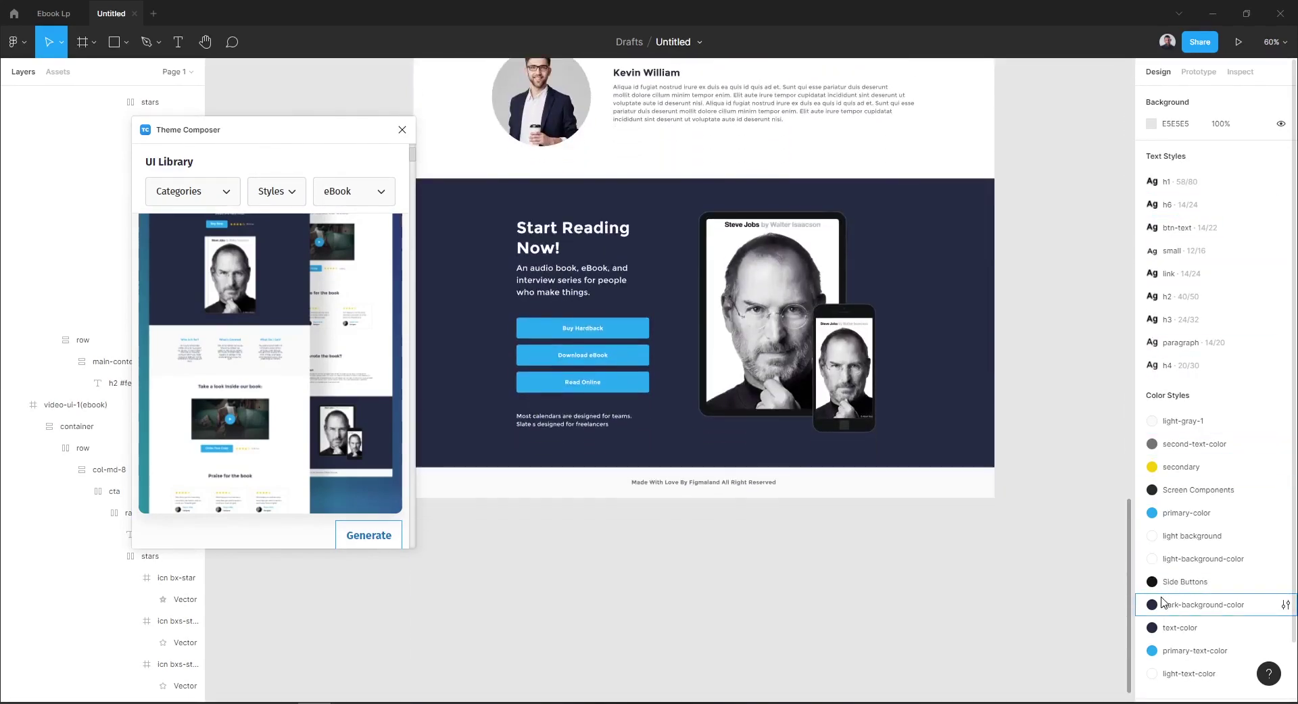
pyautogui.moveTo(1128, 602)
pyautogui.mouseDown()
pyautogui.moveTo(1127, 234)
pyautogui.moveTo(1103, 103)
pyautogui.mouseUp()
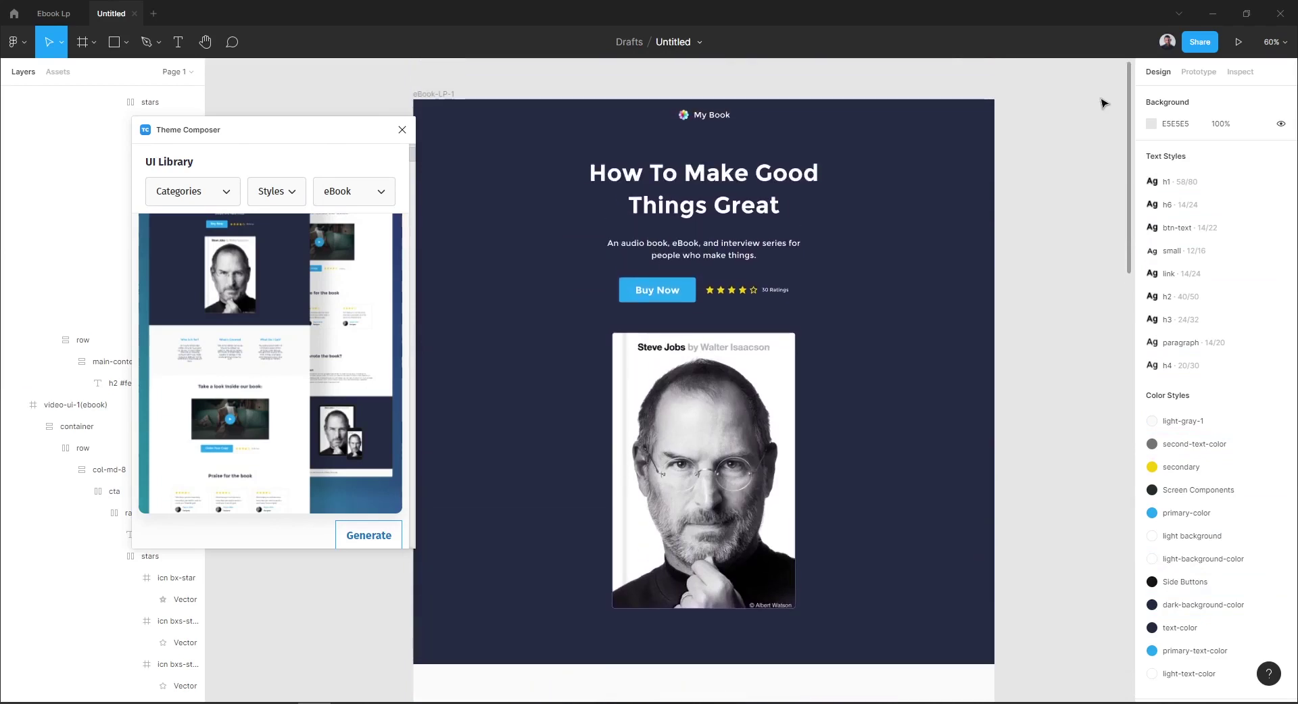
# Step: Generate the first section from Theme Composer's features category
pyautogui.click(193, 197)
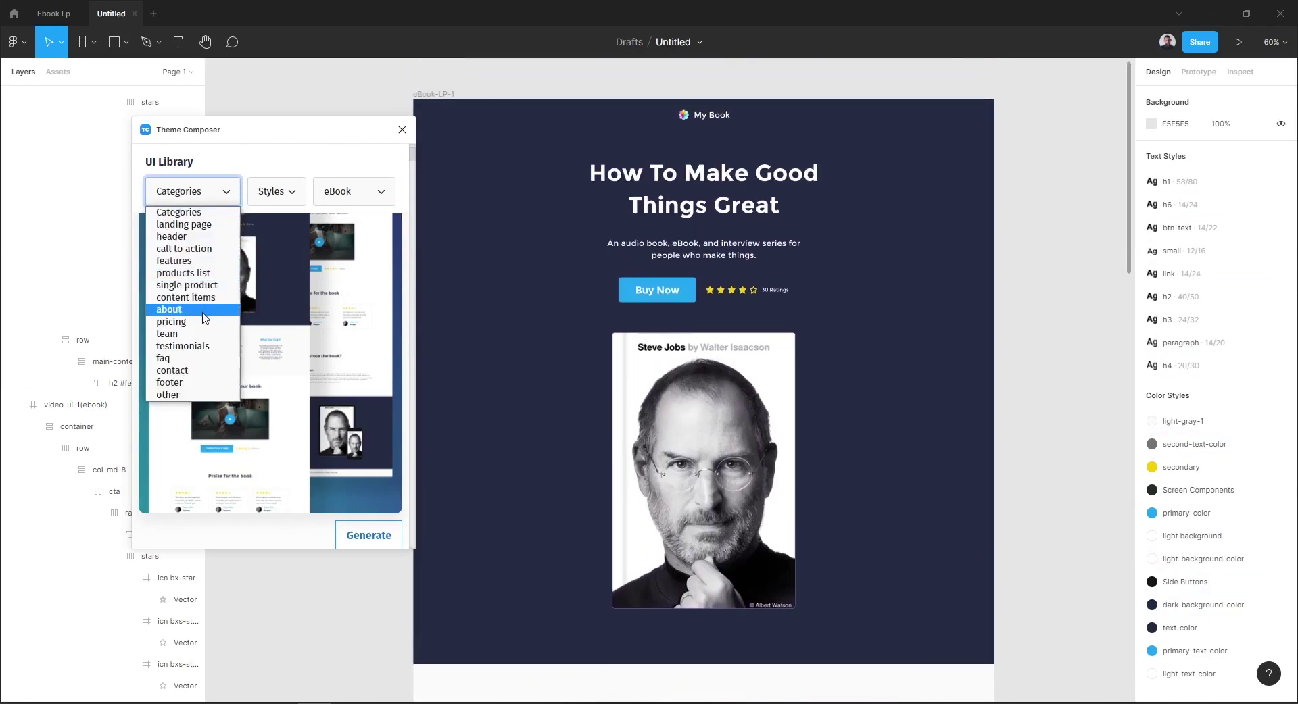
pyautogui.click(178, 263)
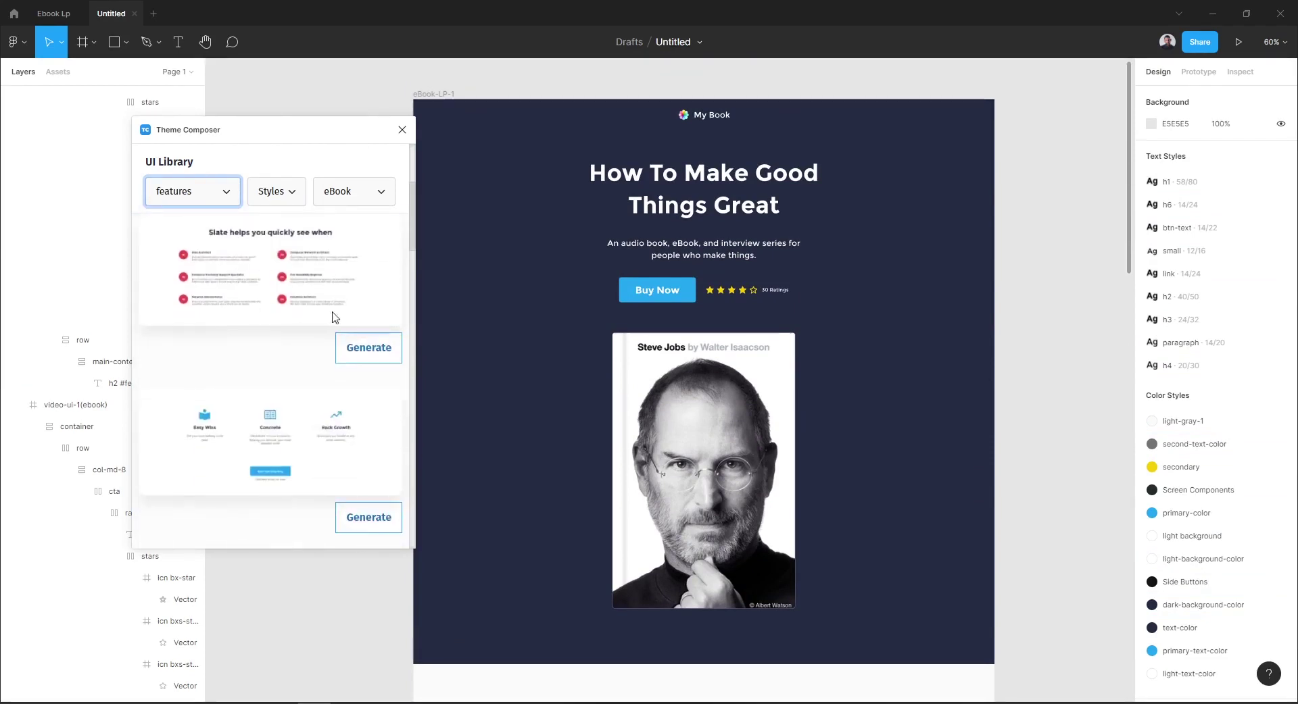
pyautogui.click(373, 347)
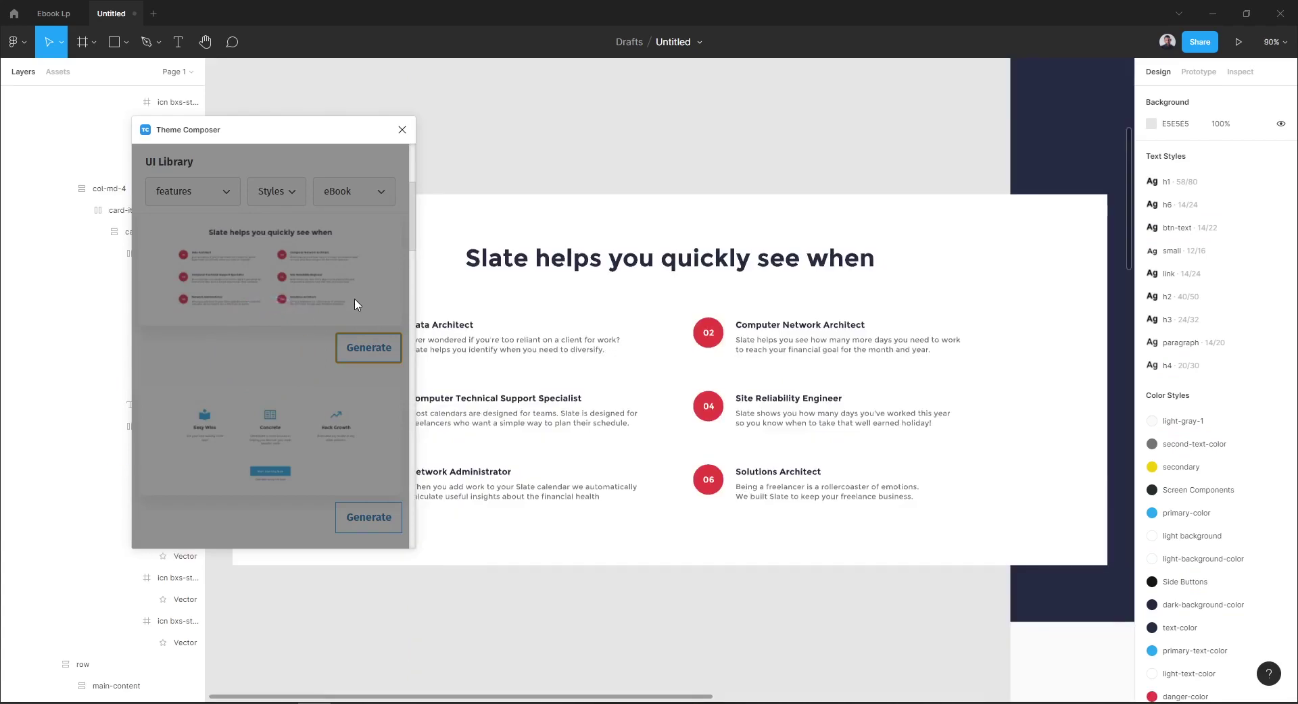
# Step: Move the 'Slate helps you quickly see when' section into the page above the video section
pyautogui.scroll(-3, 673, 191)
pyautogui.scroll(-2, 672, 191)
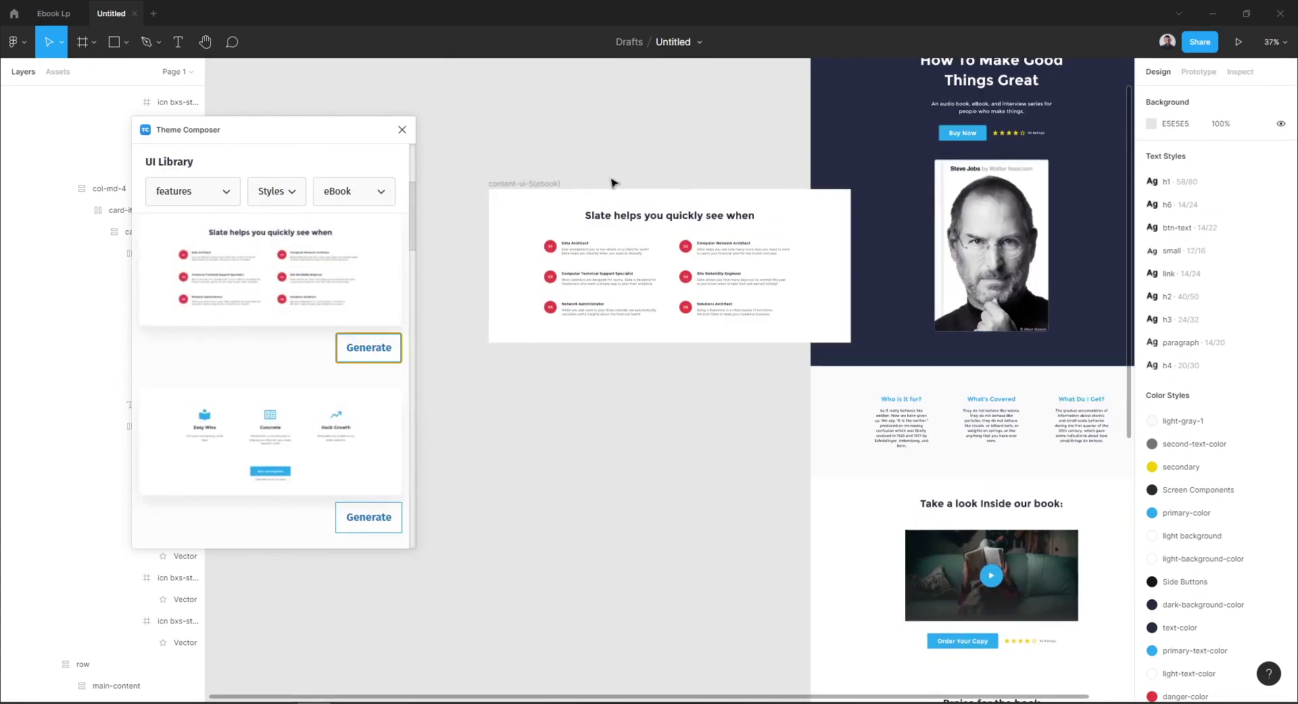
pyautogui.click(490, 221)
pyautogui.moveTo(490, 222); pyautogui.dragTo(857, 481)
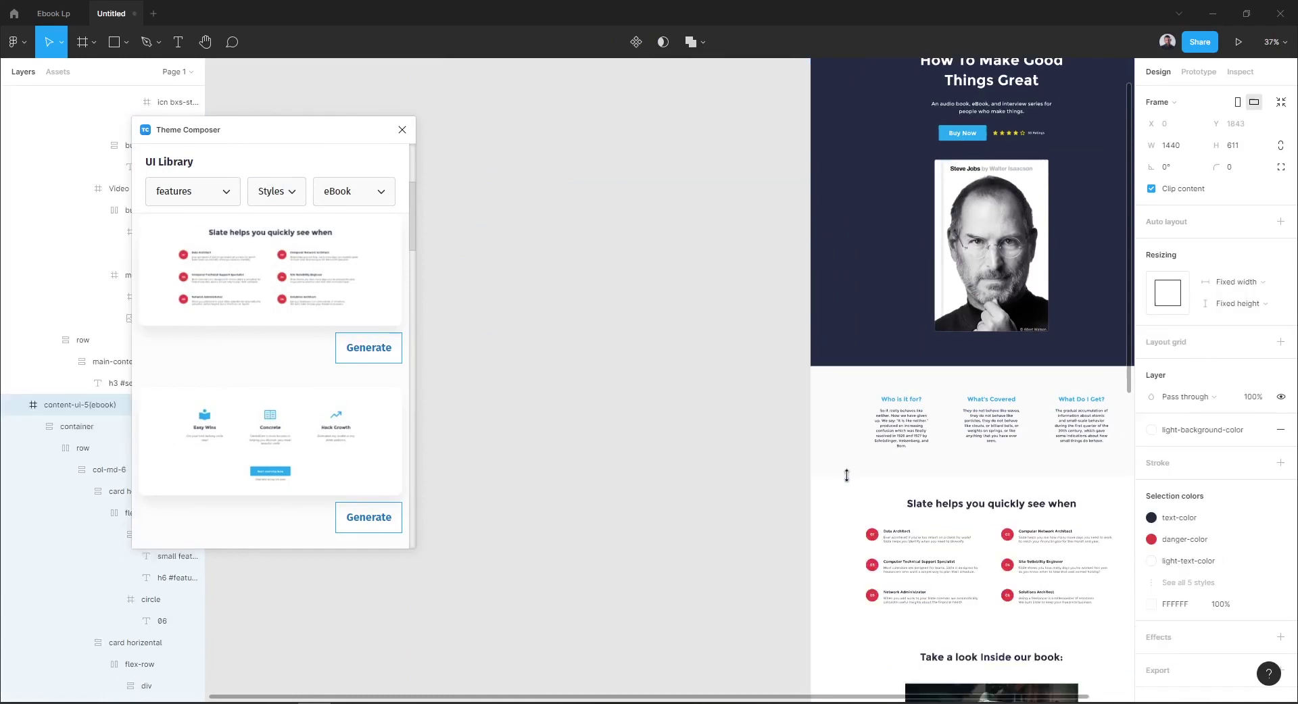
pyautogui.moveTo(764, 465)
pyautogui.mouseDown()
pyautogui.moveTo(552, 262)
pyautogui.moveTo(530, 212)
pyautogui.mouseUp()
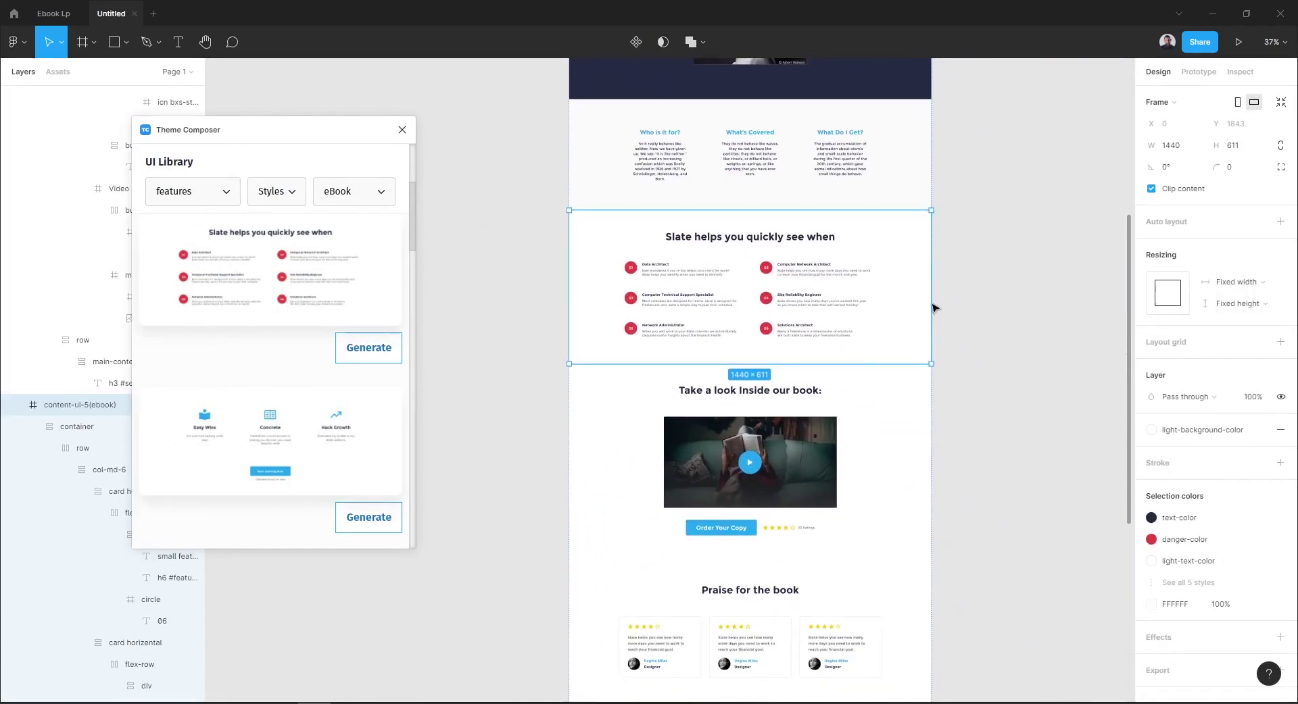
# Step: Generate a Frequently Asked Questions section from the faq category with the Niches filter
pyautogui.click(996, 319)
pyautogui.click(184, 193)
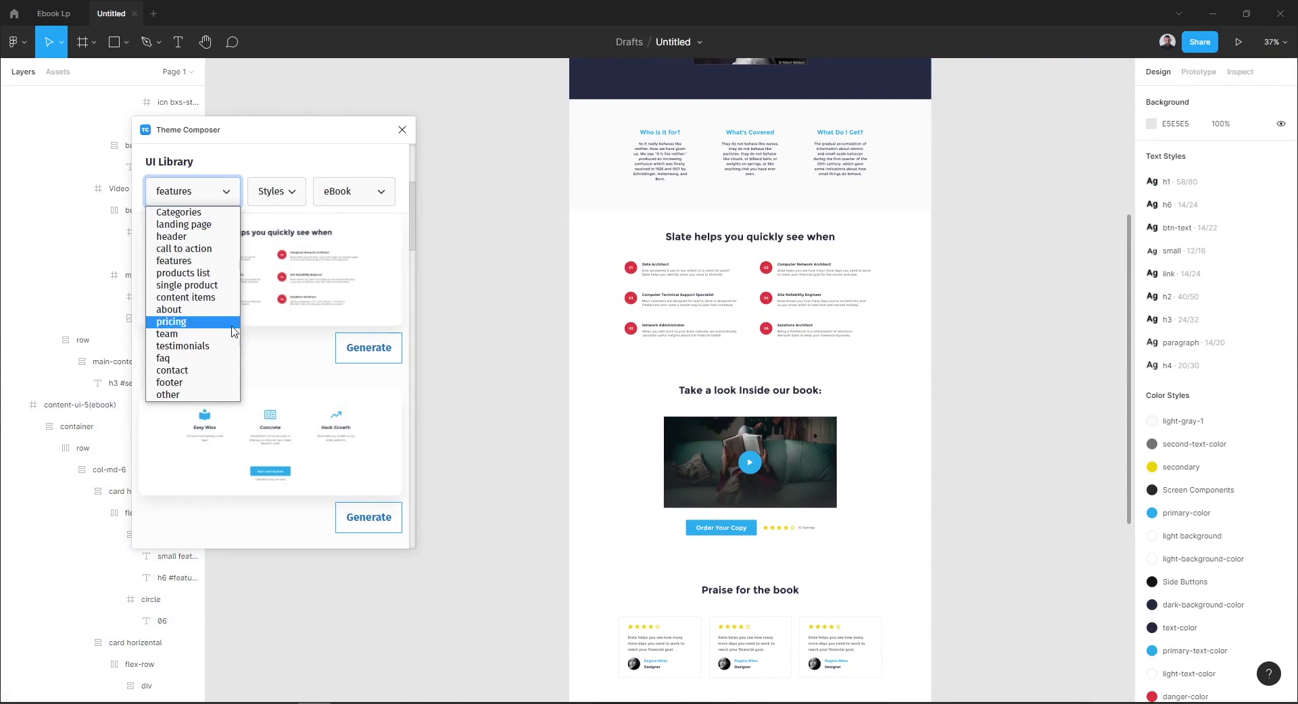
pyautogui.click(217, 359)
pyautogui.click(327, 228)
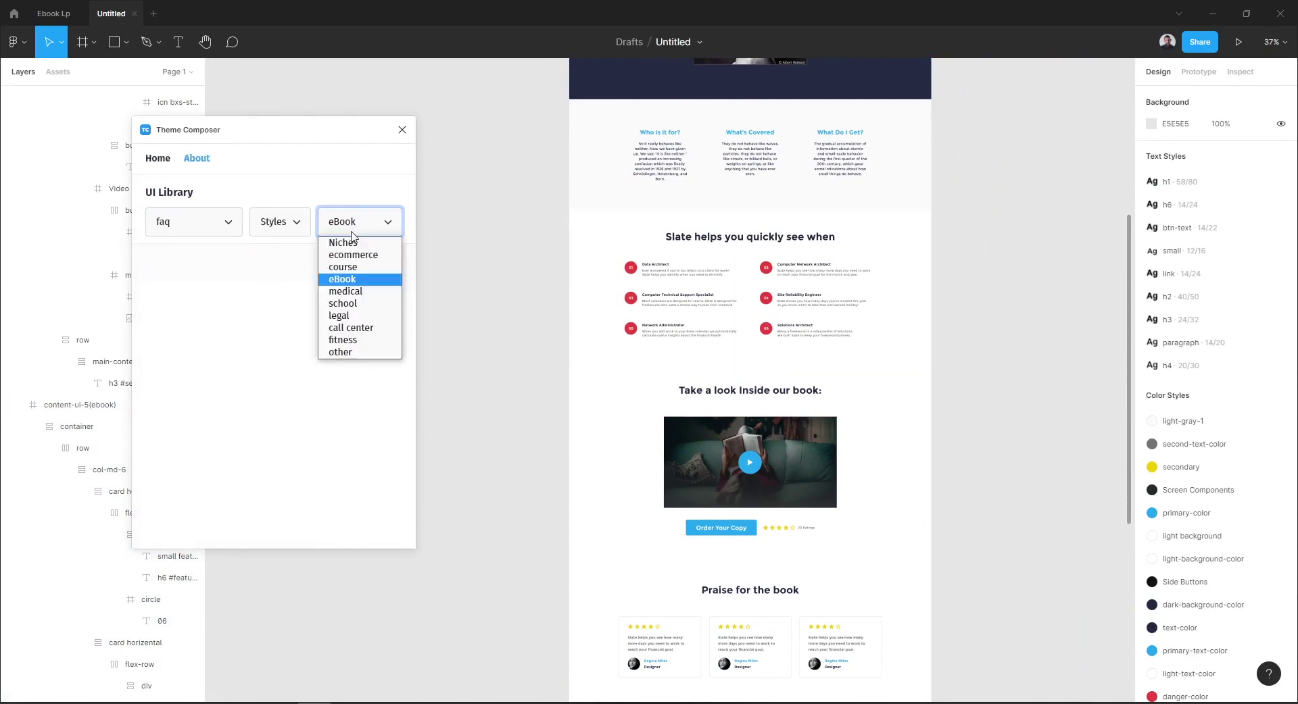
pyautogui.scroll(-2, 269, 374)
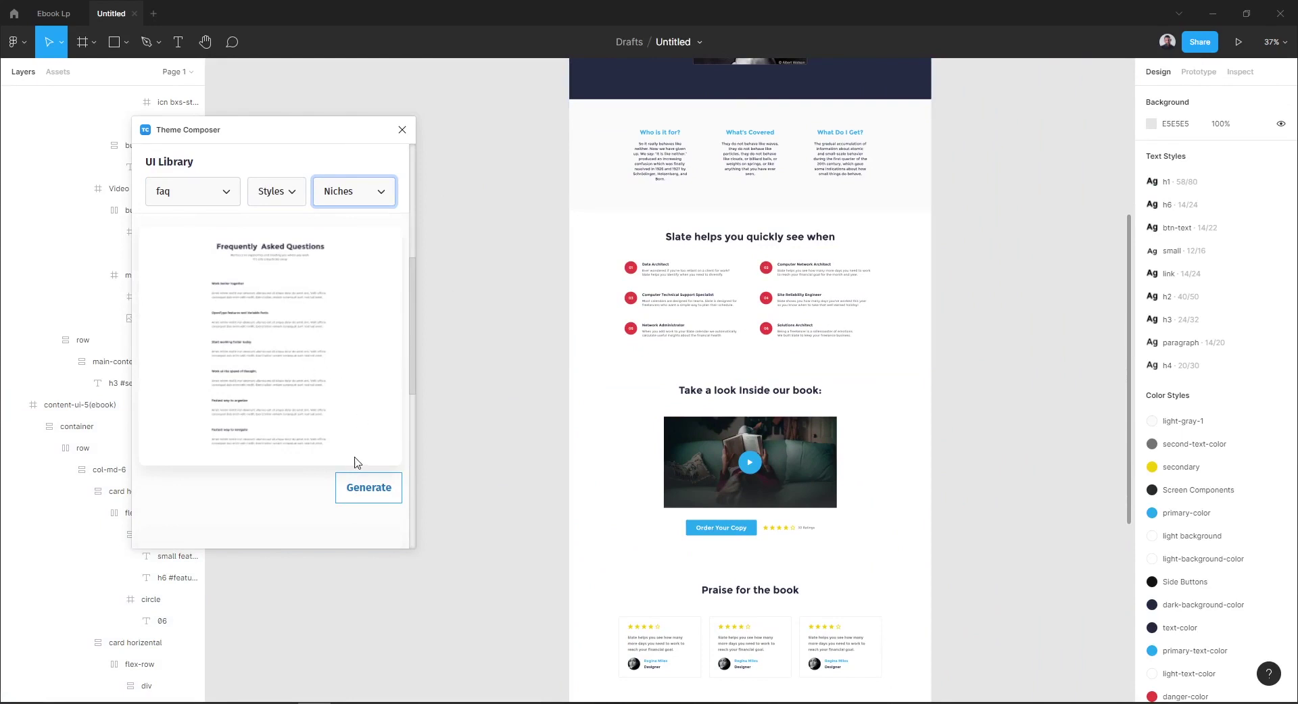
pyautogui.click(368, 487)
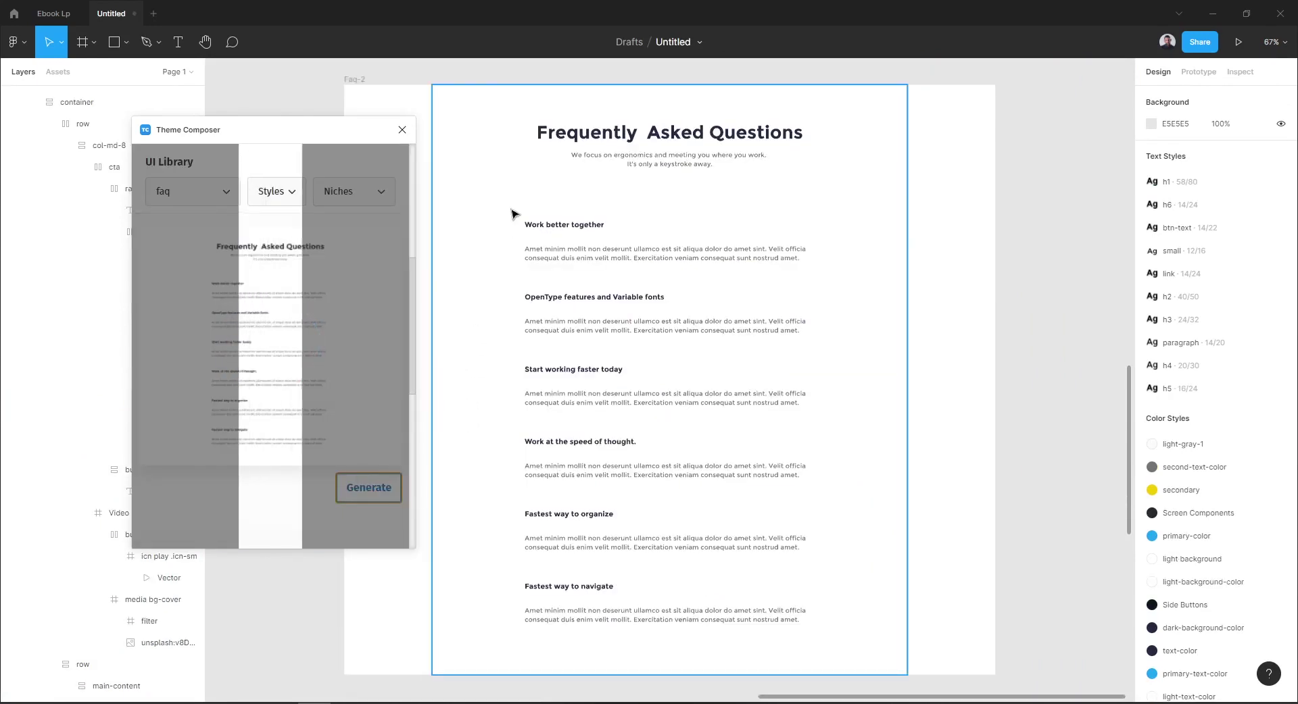
# Step: Place the Faq-2 frame below the Start Reading Now section at the page bottom
pyautogui.keyDown('ctrl'); pyautogui.scroll(-2, 455, 126); pyautogui.keyUp('ctrl')
pyautogui.keyDown('ctrl'); pyautogui.scroll(-2, 455, 126); pyautogui.keyUp('ctrl')
pyautogui.keyDown('ctrl'); pyautogui.scroll(-2, 455, 126); pyautogui.keyUp('ctrl')
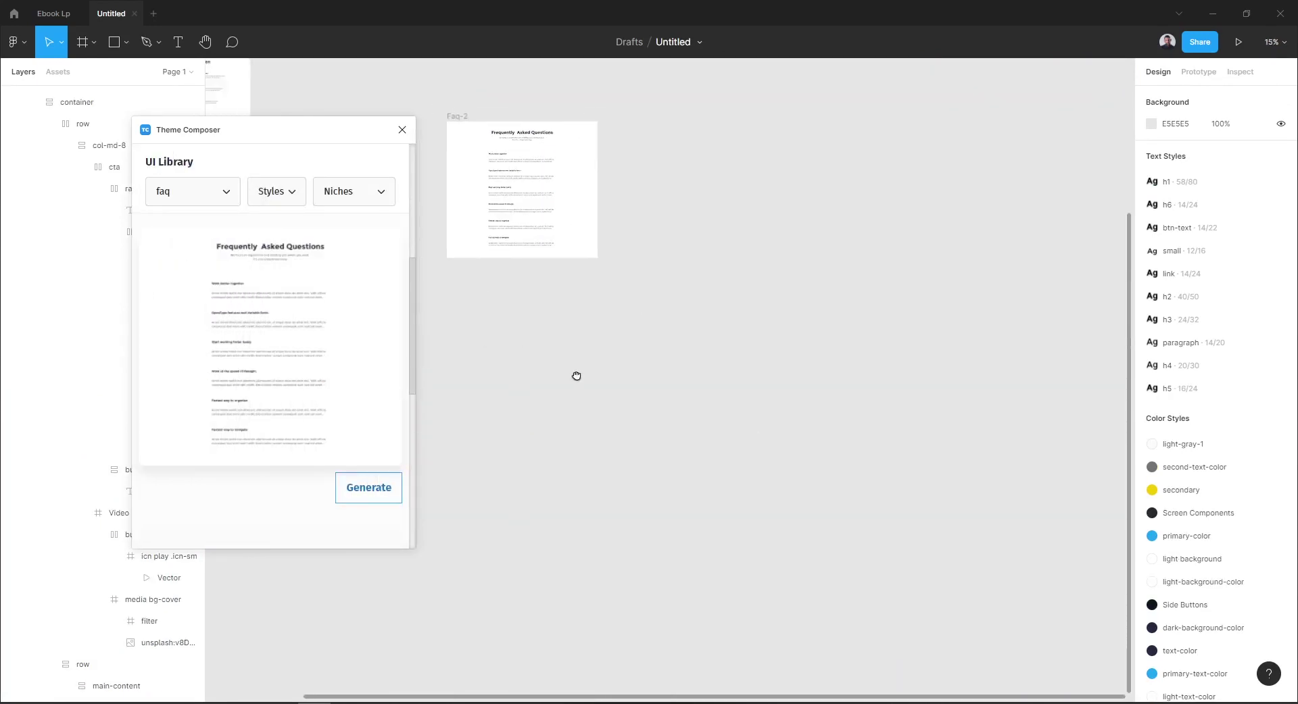
pyautogui.moveTo(575, 376); pyautogui.dragTo(877, 519)
pyautogui.click(839, 280)
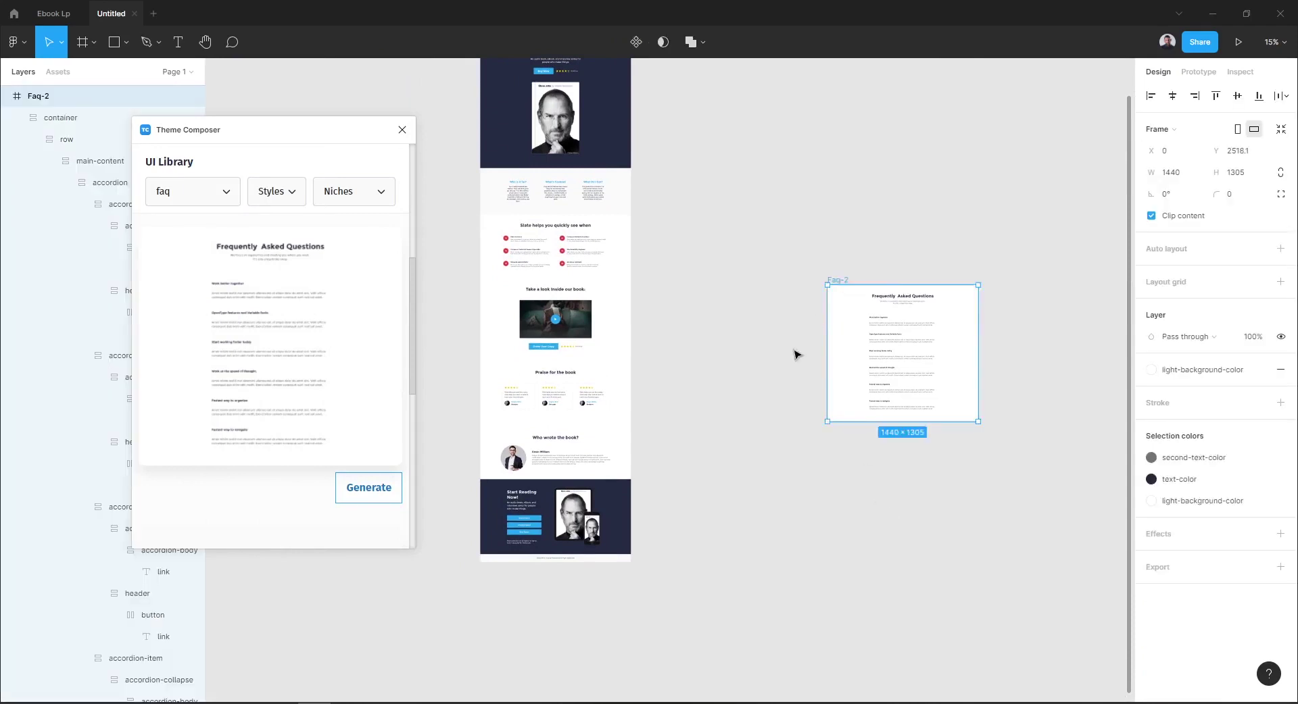
pyautogui.moveTo(842, 281); pyautogui.dragTo(503, 543)
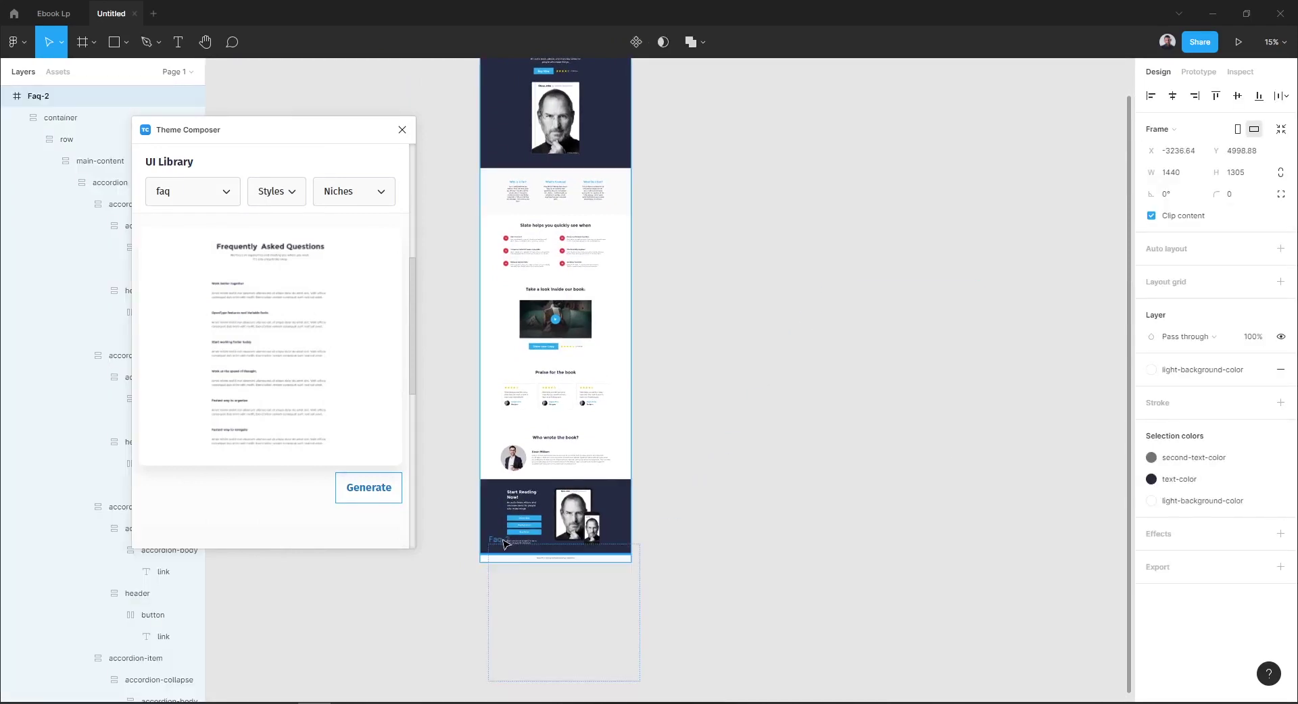
pyautogui.scroll(-2, 779, 371)
pyautogui.keyDown('ctrl'); pyautogui.scroll(2, 779, 371); pyautogui.keyUp('ctrl')
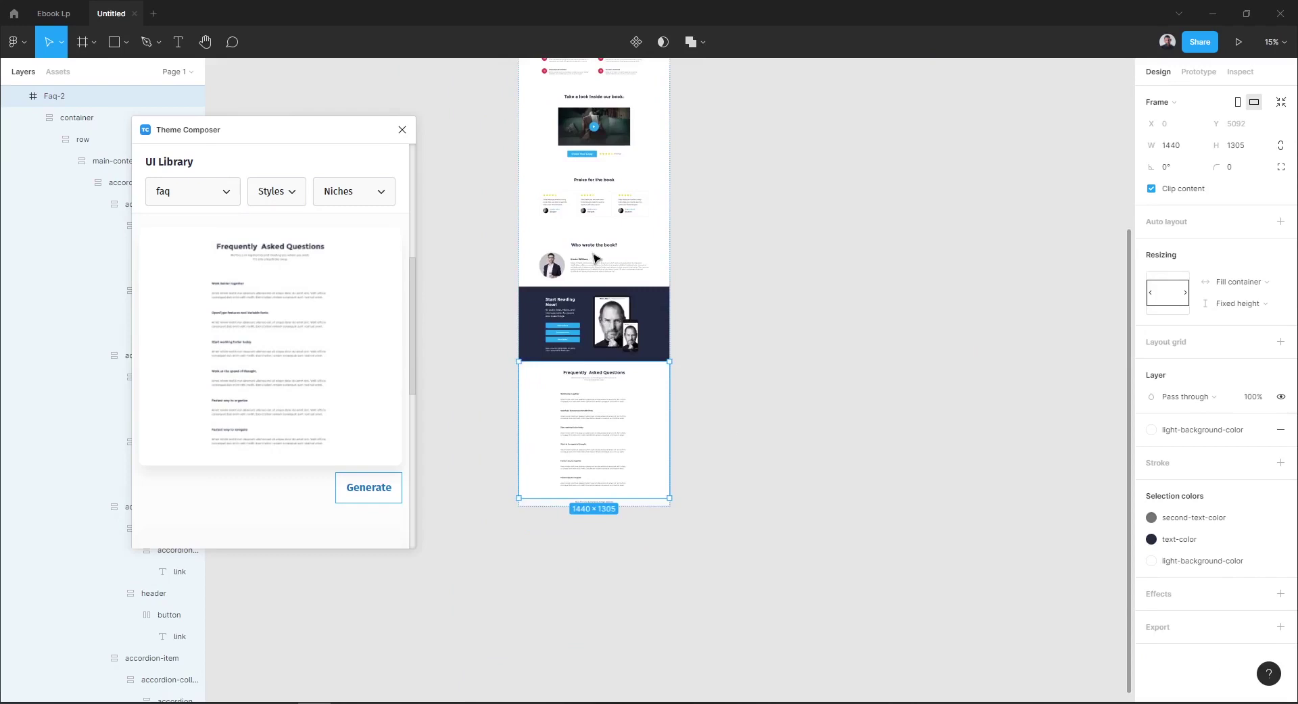
pyautogui.keyDown('ctrl'); pyautogui.scroll(3, 589, 263); pyautogui.keyUp('ctrl')
pyautogui.keyDown('ctrl'); pyautogui.scroll(3, 590, 263); pyautogui.keyUp('ctrl')
pyautogui.click(903, 377)
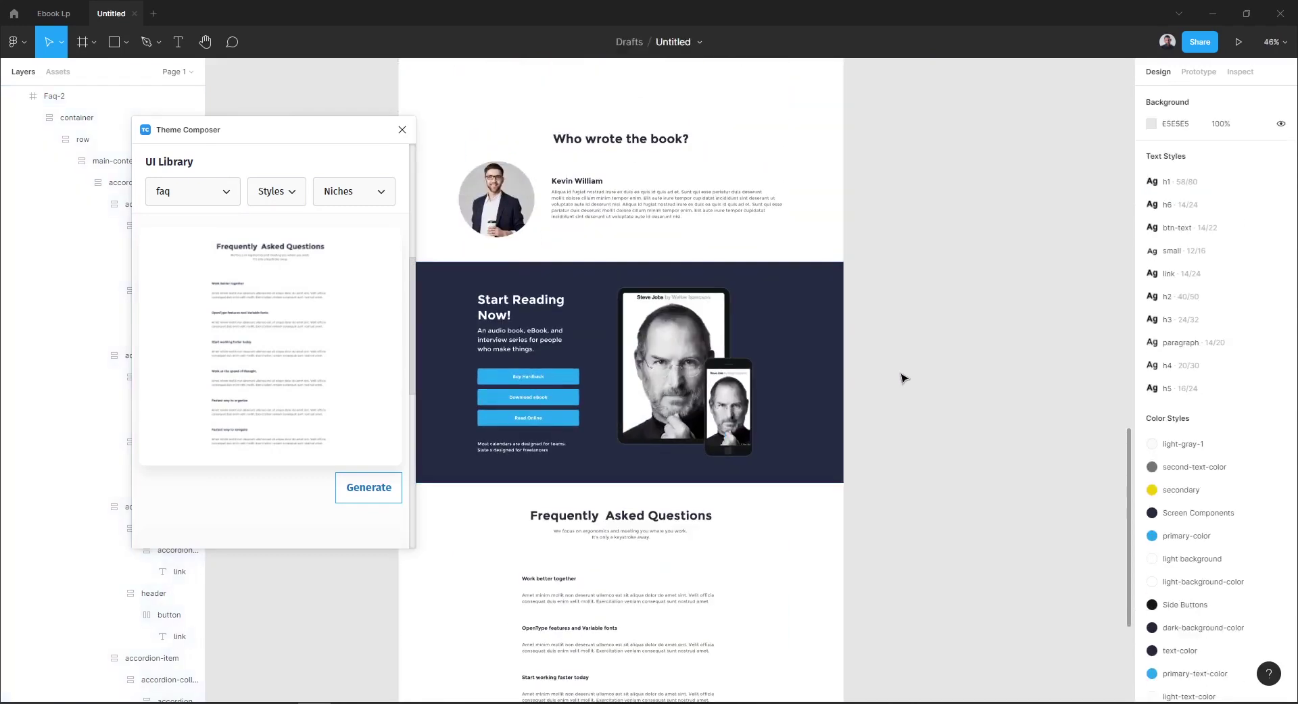
# Step: Close Theme Composer, fit the page with Shift+1, and scroll back to the header
pyautogui.click(403, 130)
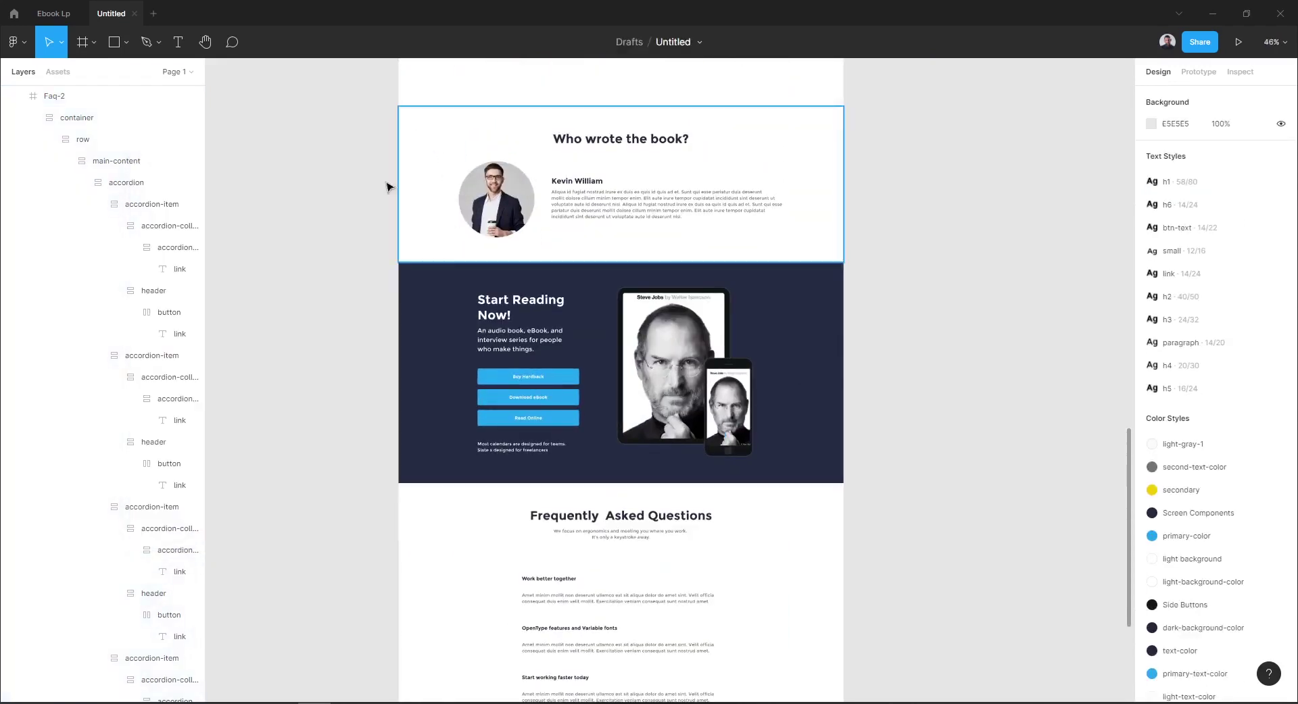
pyautogui.hotkey('shift', '1')
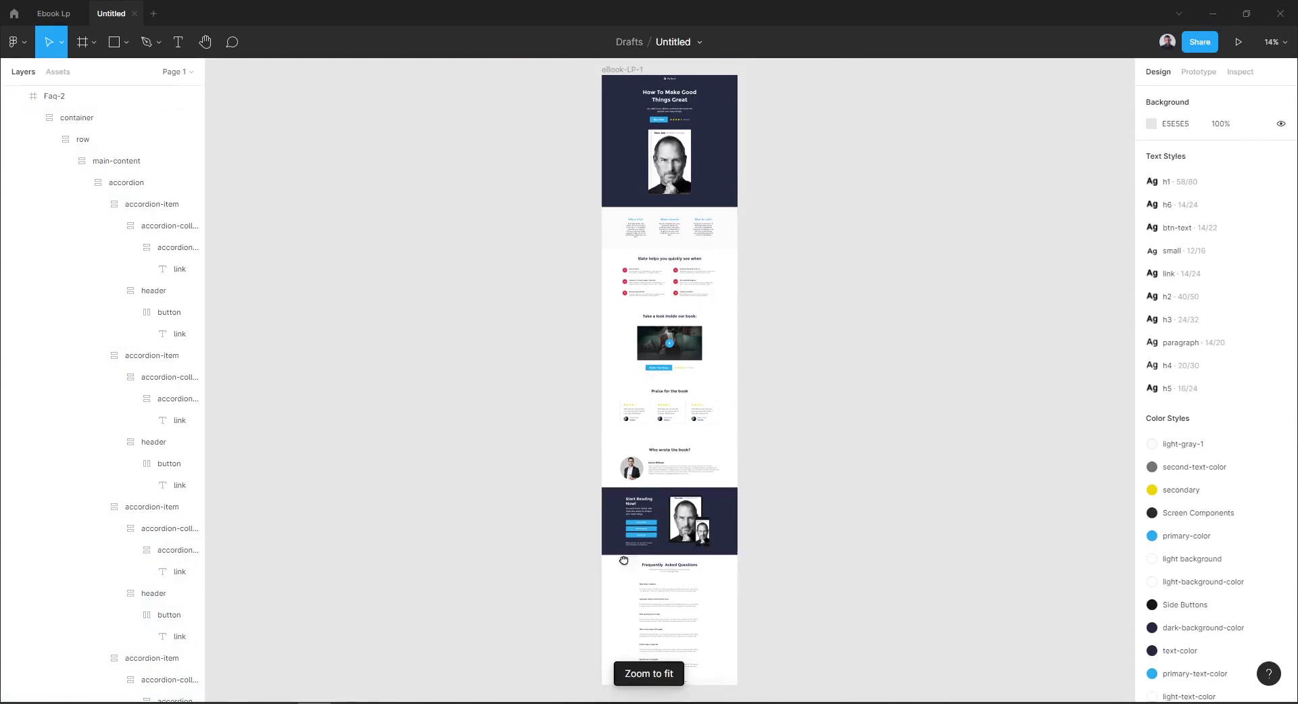
pyautogui.scroll(-3, 628, 482)
pyautogui.keyDown('ctrl'); pyautogui.scroll(2, 627, 482); pyautogui.keyUp('ctrl')
pyautogui.keyDown('ctrl'); pyautogui.scroll(2, 628, 482); pyautogui.keyUp('ctrl')
pyautogui.keyDown('ctrl'); pyautogui.scroll(2, 627, 483); pyautogui.keyUp('ctrl')
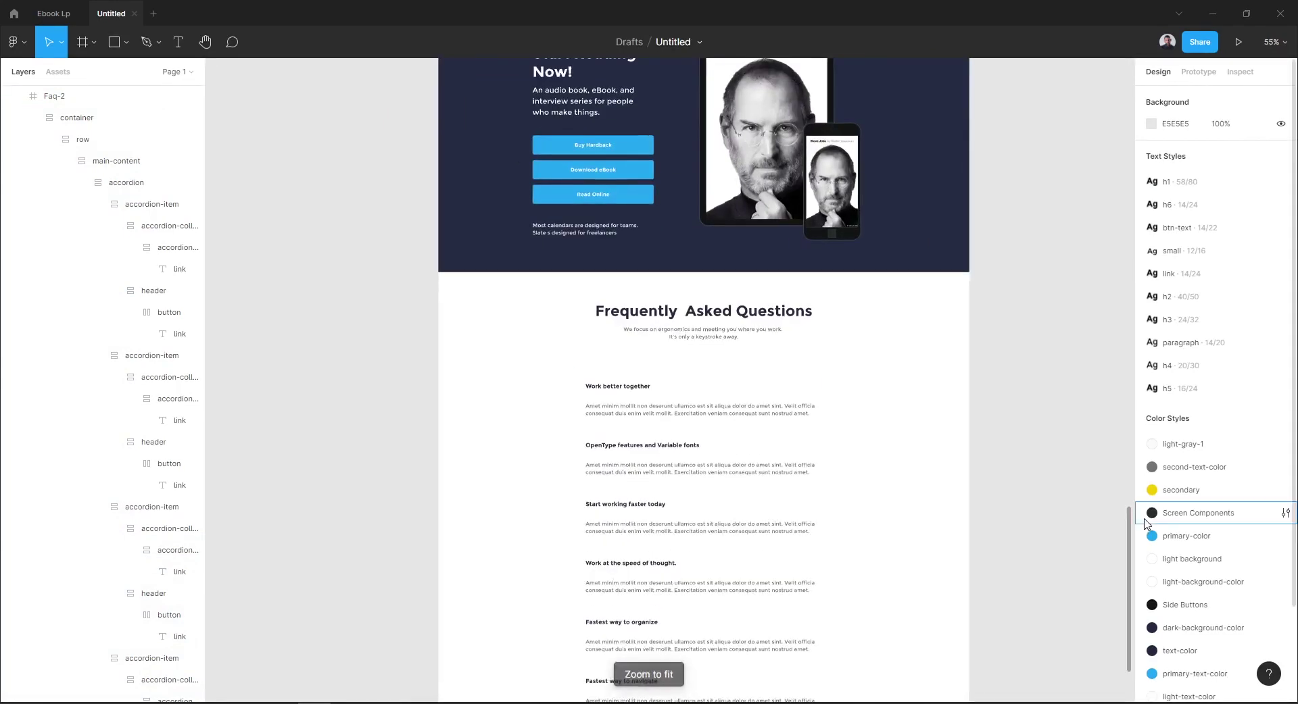
pyautogui.moveTo(1133, 536)
pyautogui.mouseDown()
pyautogui.moveTo(1098, 136)
pyautogui.moveTo(1151, 83)
pyautogui.mouseUp()
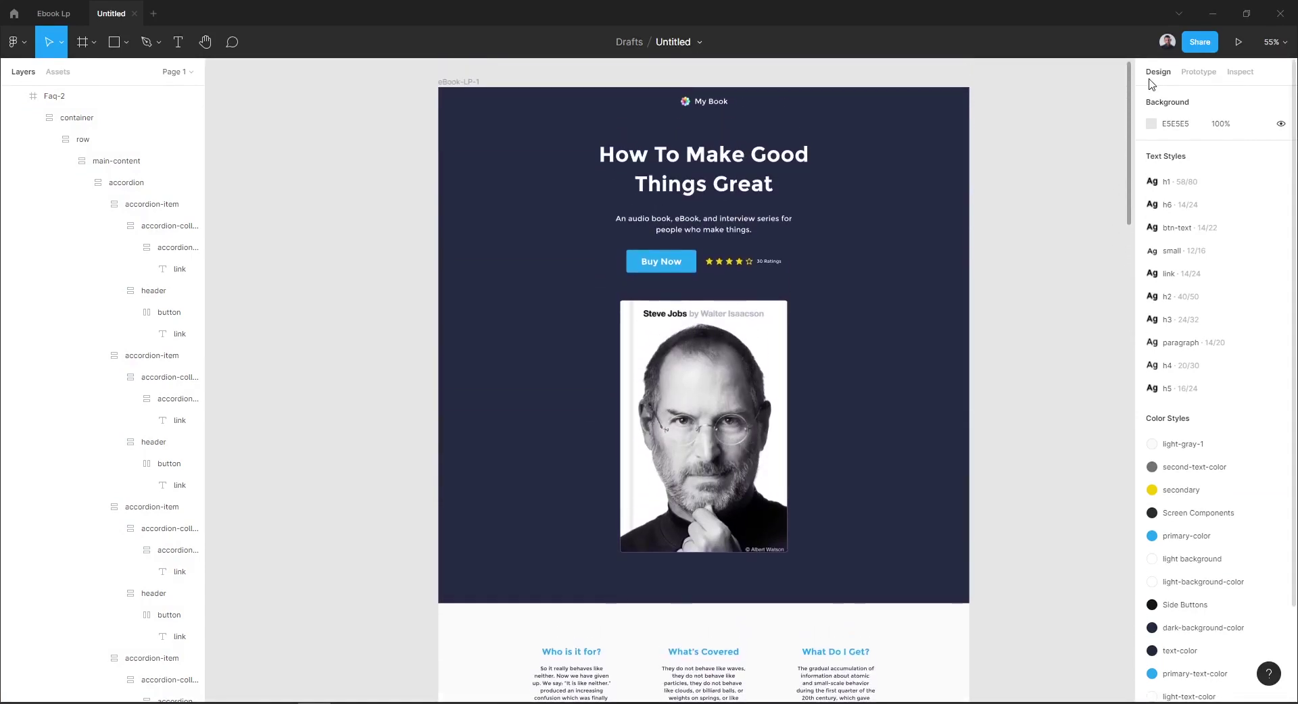
pyautogui.scroll(2, 1043, 287)
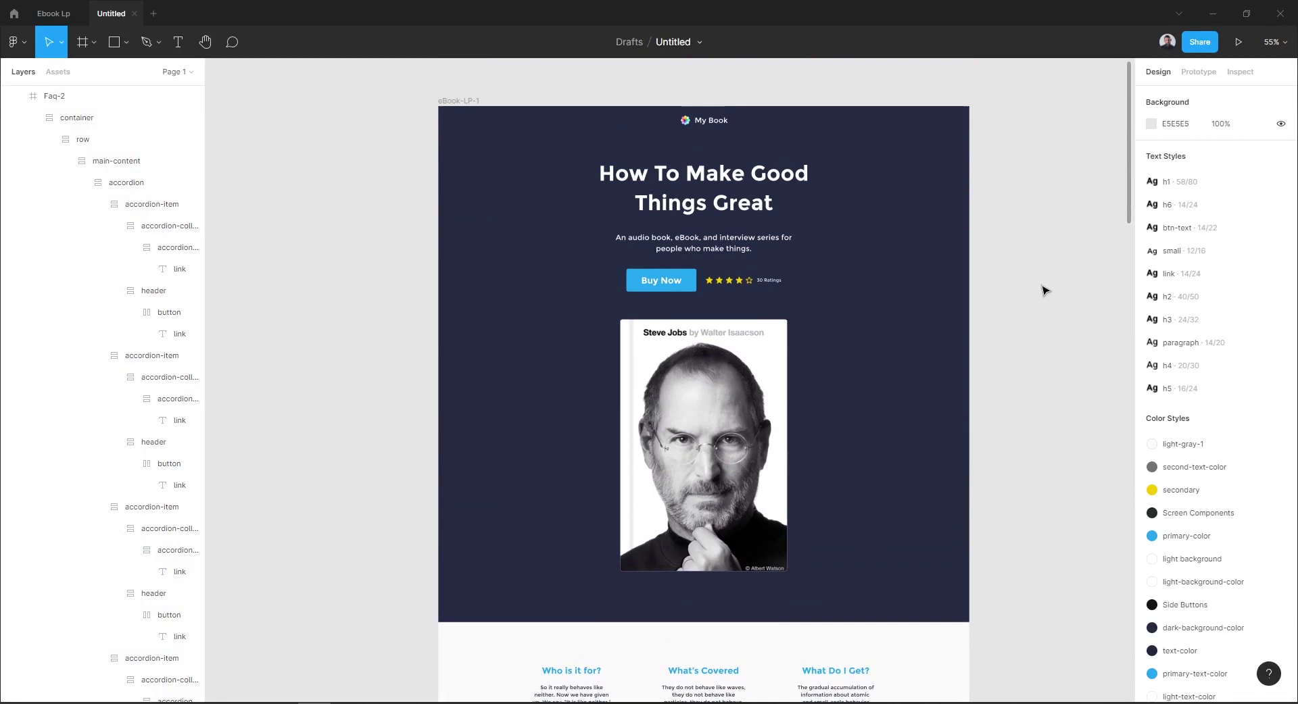
pyautogui.keyDown('ctrl'); pyautogui.scroll(2, 768, 90); pyautogui.keyUp('ctrl')
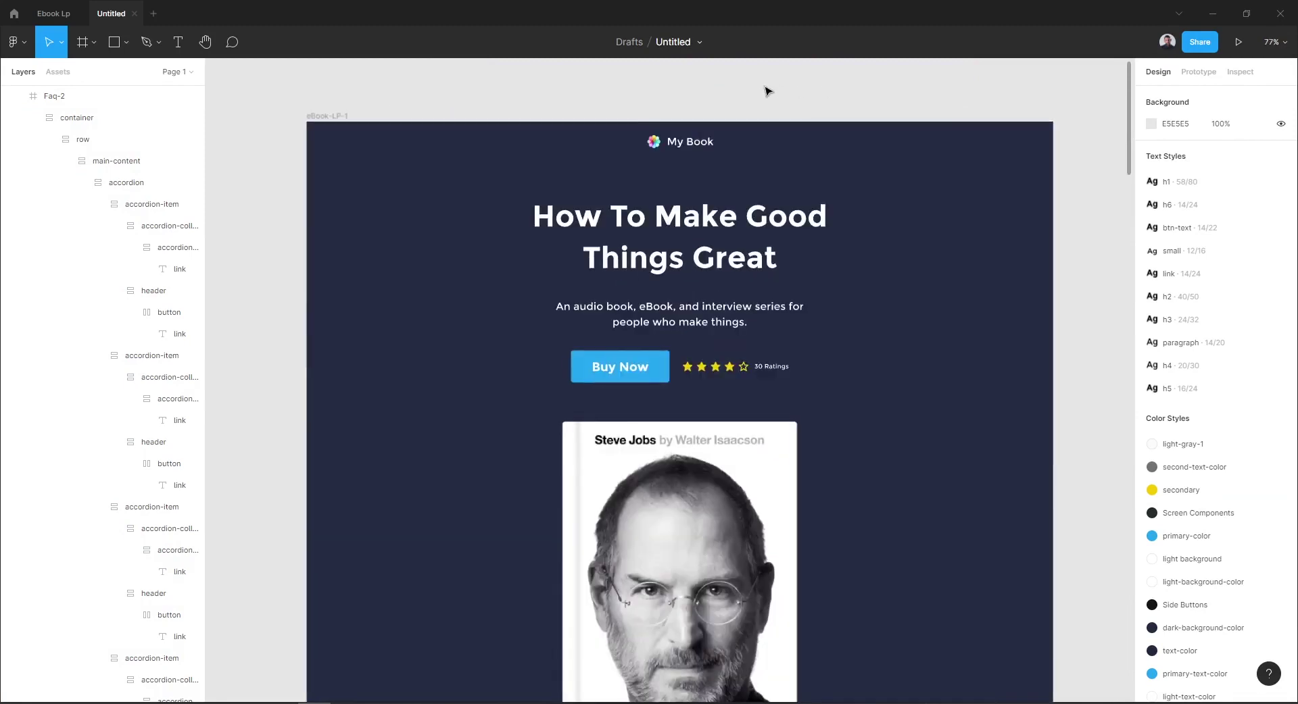
pyautogui.keyDown('ctrl'); pyautogui.scroll(2, 768, 90); pyautogui.keyUp('ctrl')
pyautogui.keyDown('ctrl'); pyautogui.scroll(2, 657, 103); pyautogui.keyUp('ctrl')
# Step: Swap the logo beside My Book for the orange box image file
pyautogui.moveTo(657, 104); pyautogui.dragTo(703, 96)
pyautogui.keyDown('ctrl'); pyautogui.click(683, 150); pyautogui.keyUp('ctrl')
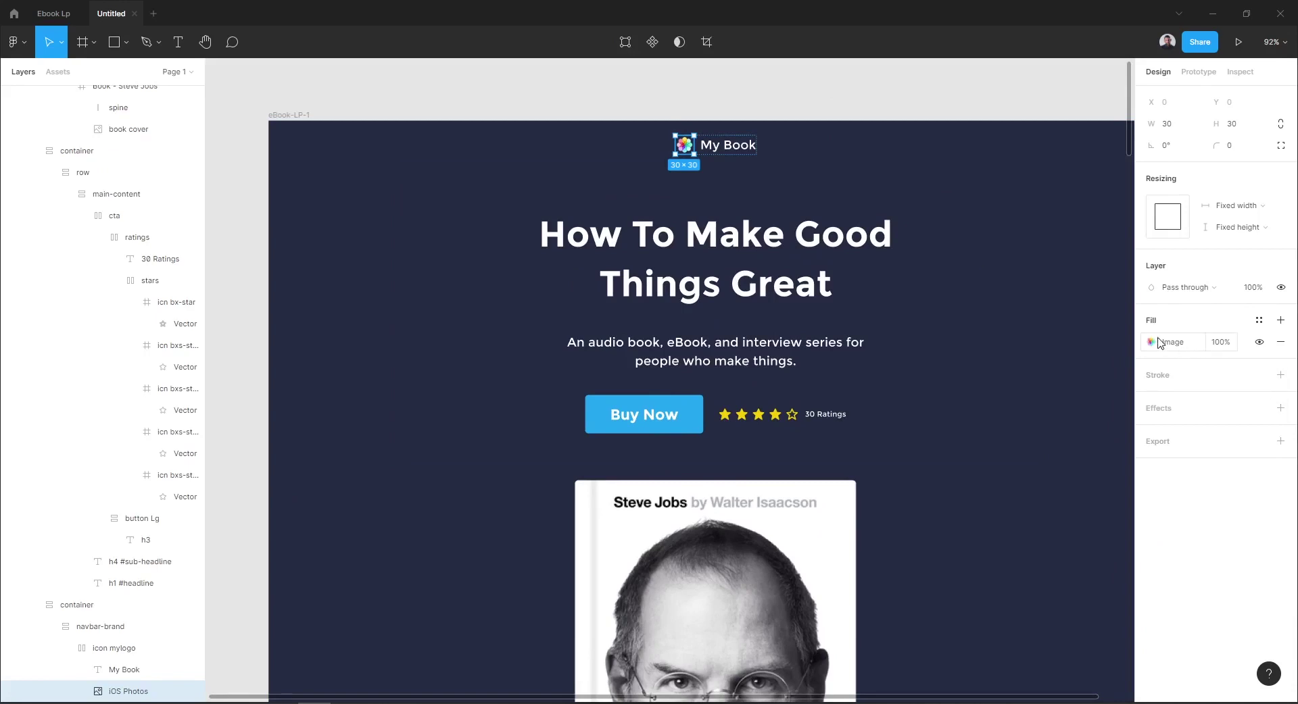
pyautogui.click(1159, 342)
pyautogui.click(1041, 442)
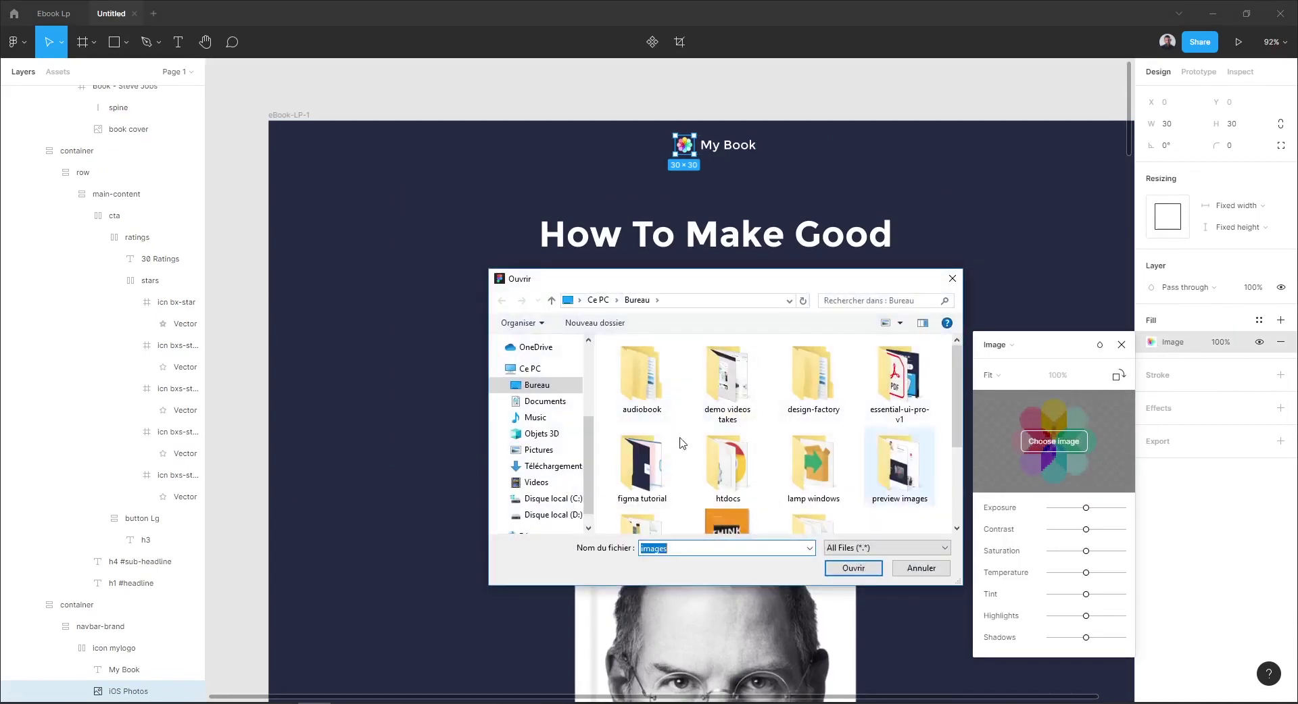
pyautogui.scroll(-2, 680, 443)
pyautogui.scroll(-2, 681, 443)
pyautogui.doubleClick(899, 388)
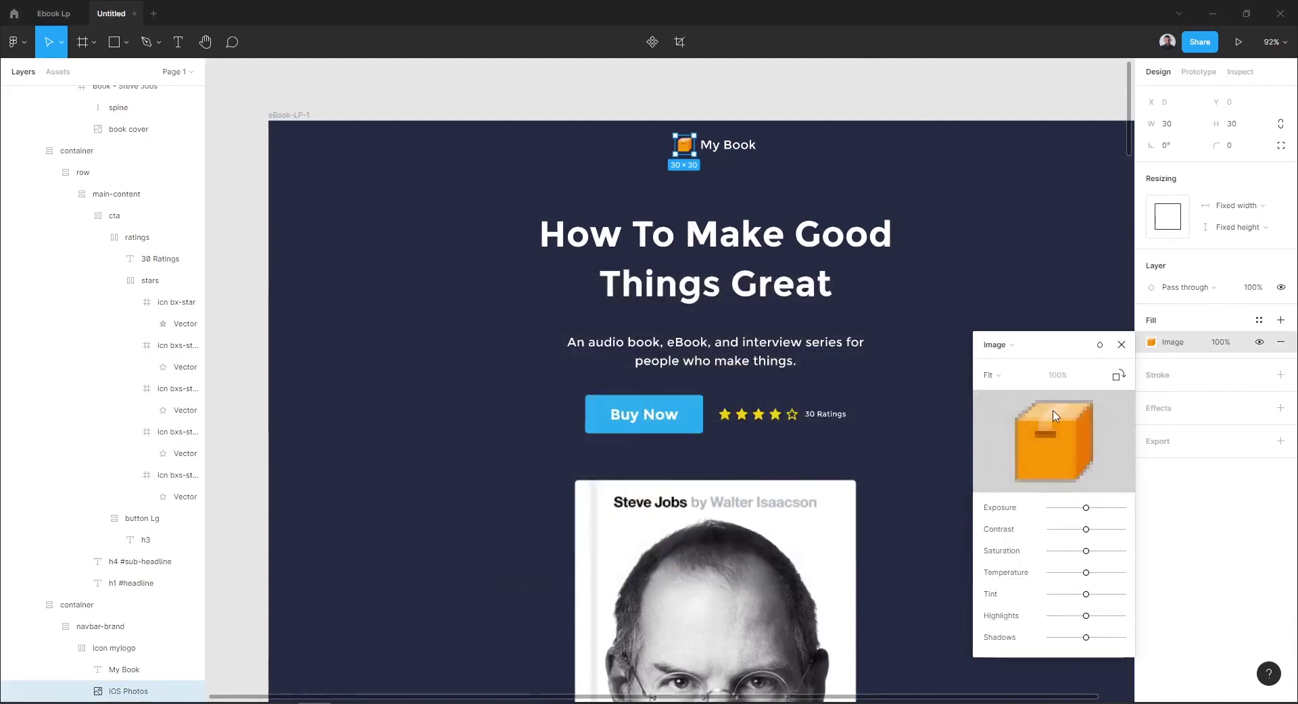
pyautogui.click(922, 244)
# Step: Change the header text to 'Think outside the box'
pyautogui.click(739, 142)
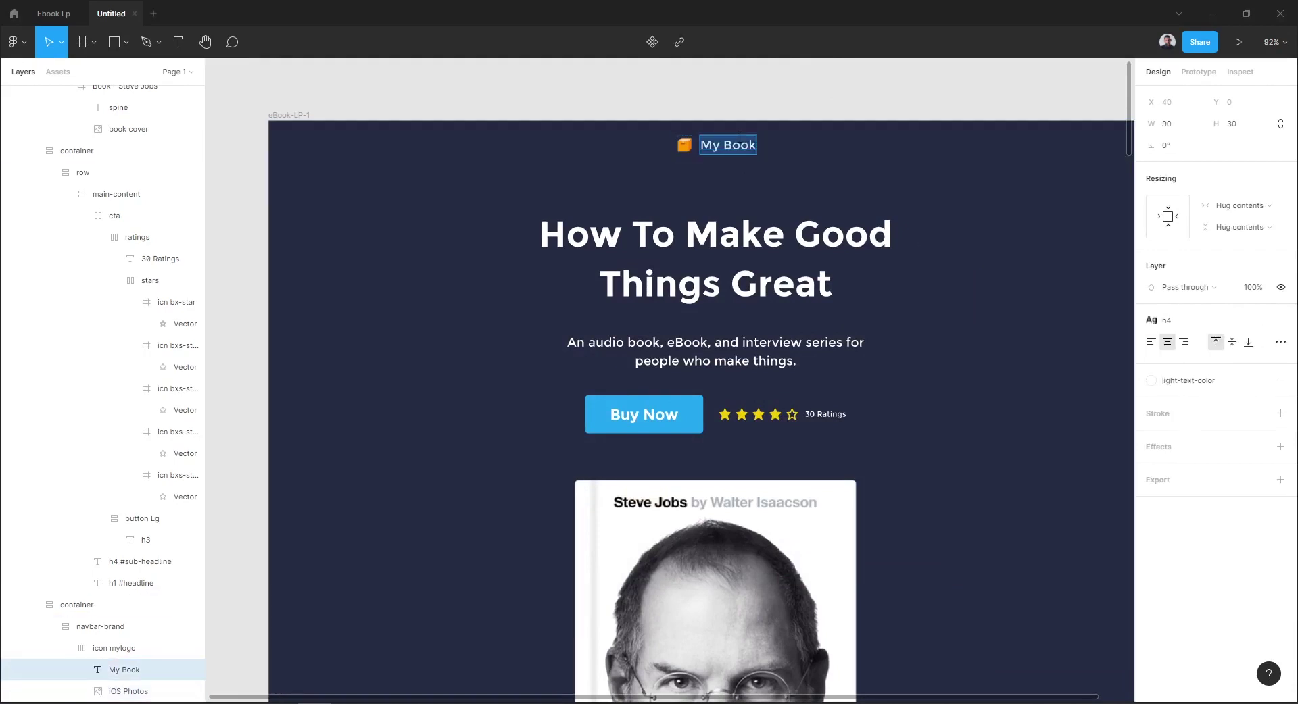
pyautogui.write('T')
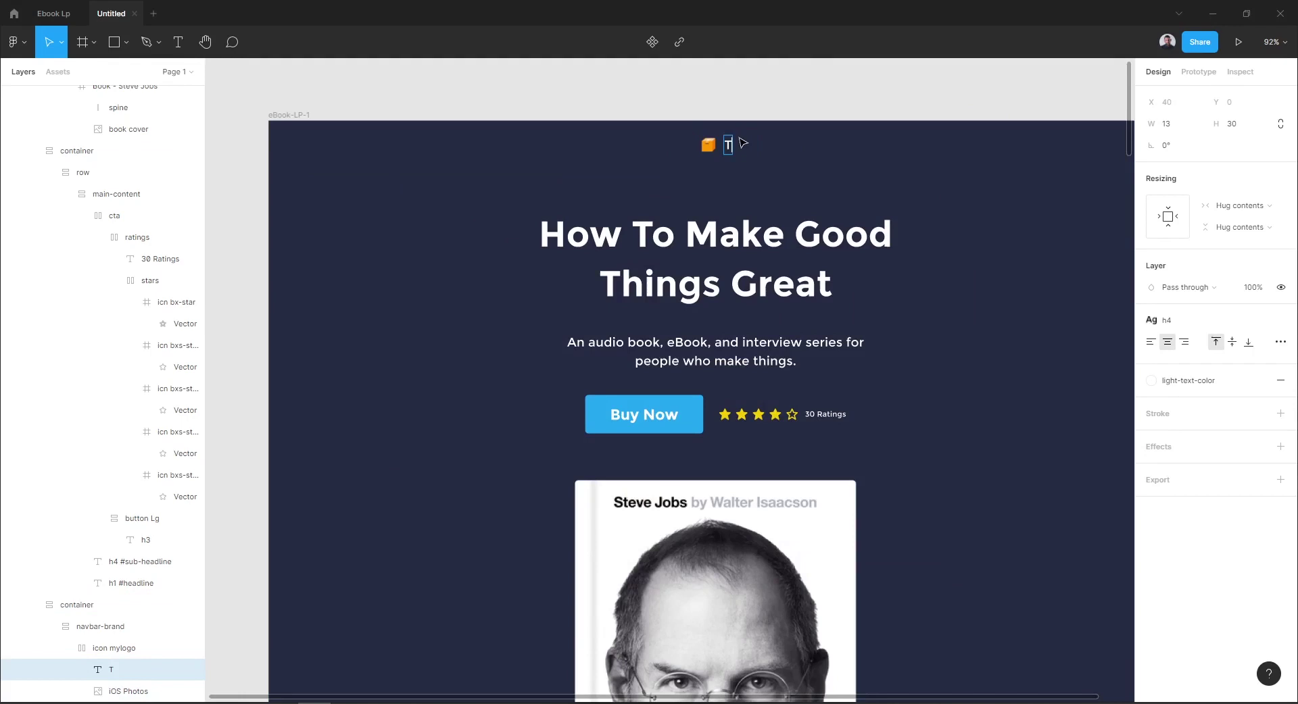
pyautogui.write('hink ou')
pyautogui.write('tside the ')
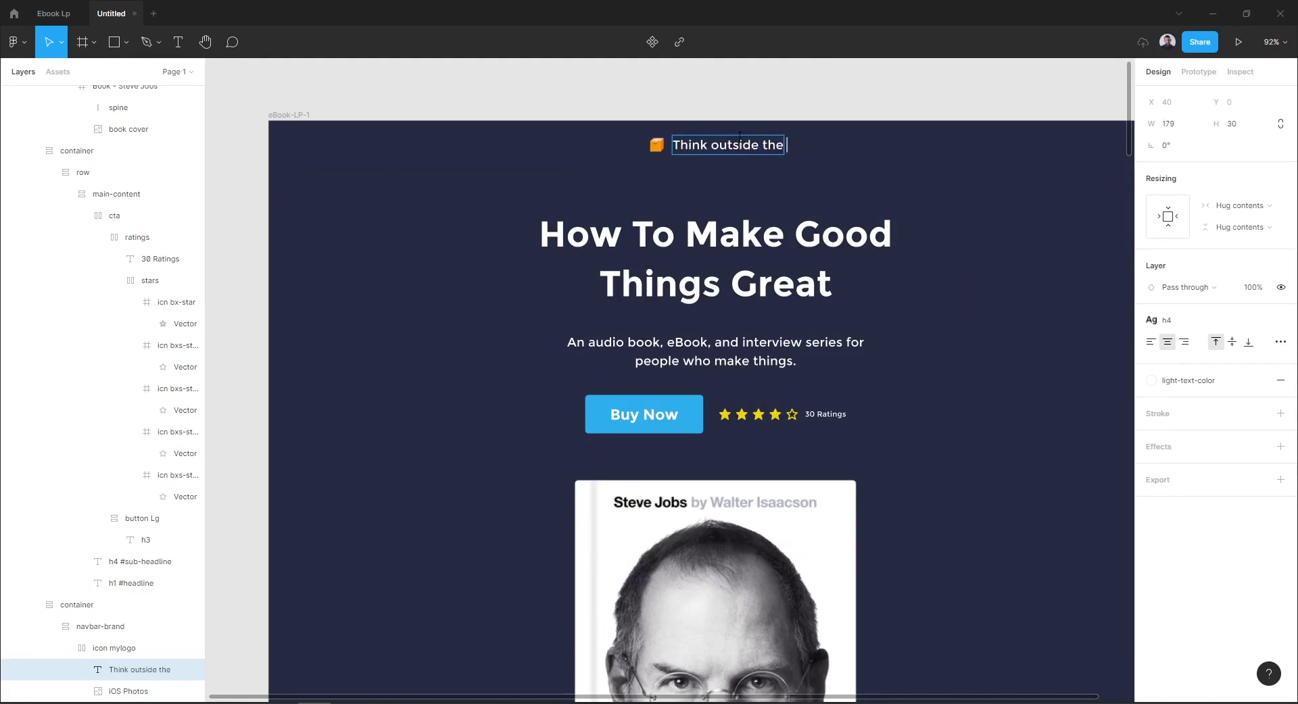
pyautogui.write('box')
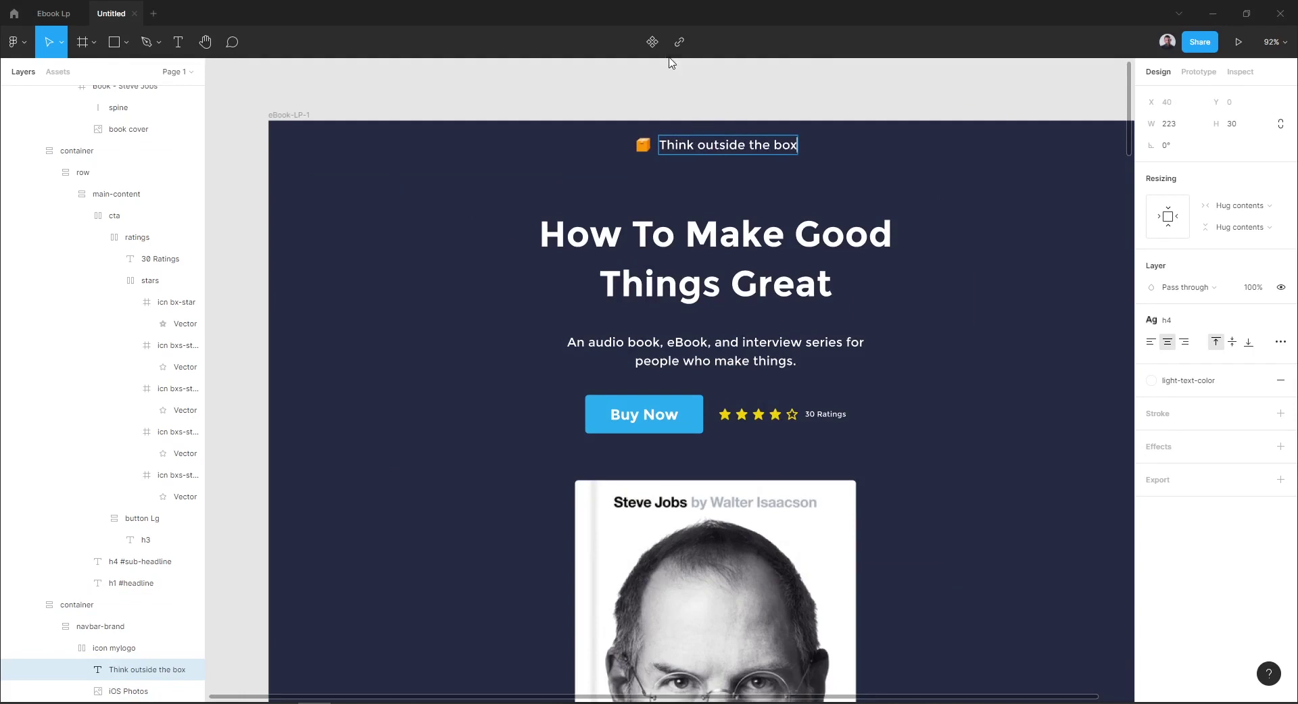
pyautogui.press('Escape')
# Step: Delete the star ratings group beside the hero's Buy Now button
pyautogui.click(758, 420)
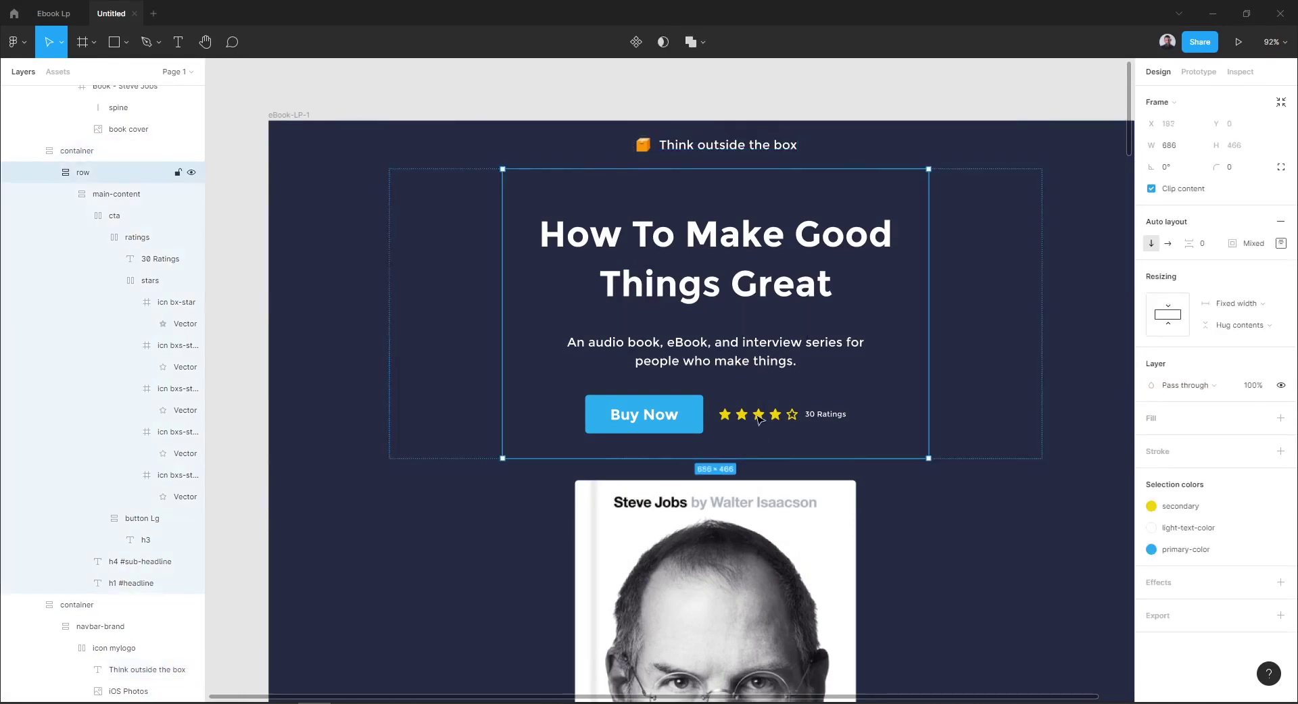
pyautogui.doubleClick(758, 419)
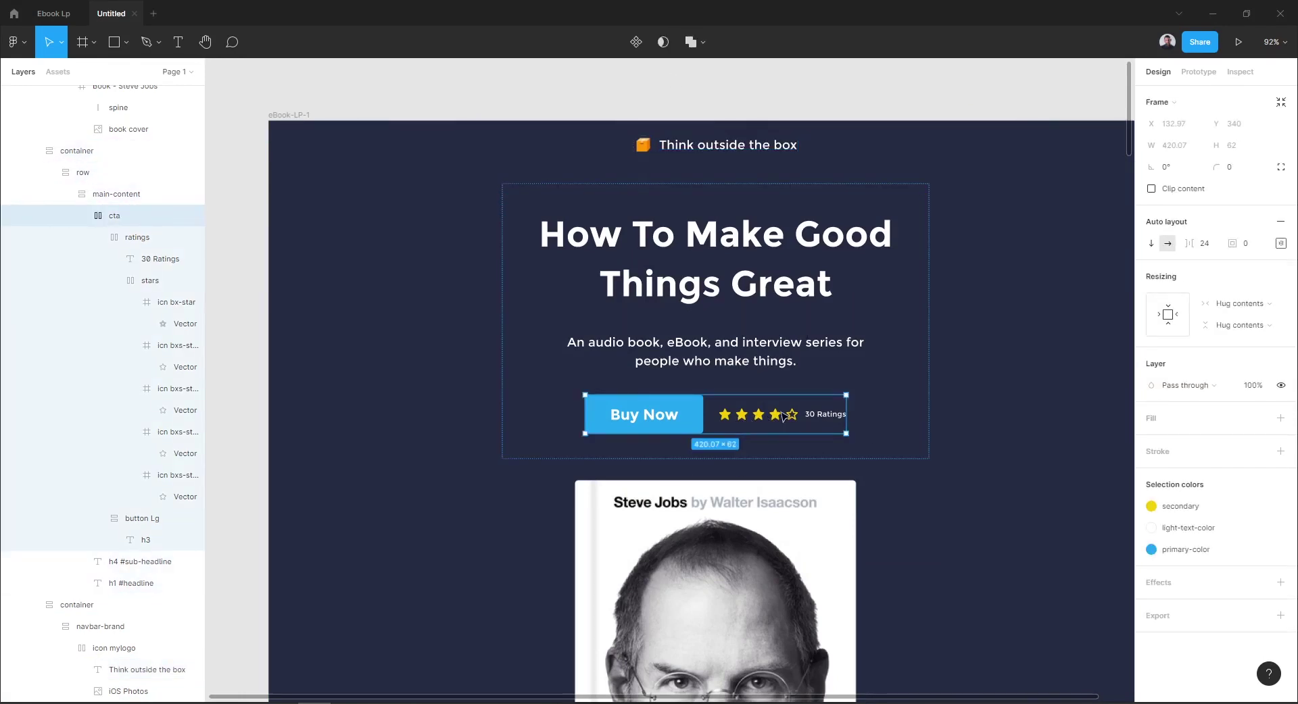
pyautogui.doubleClick(782, 416)
pyautogui.press('Delete')
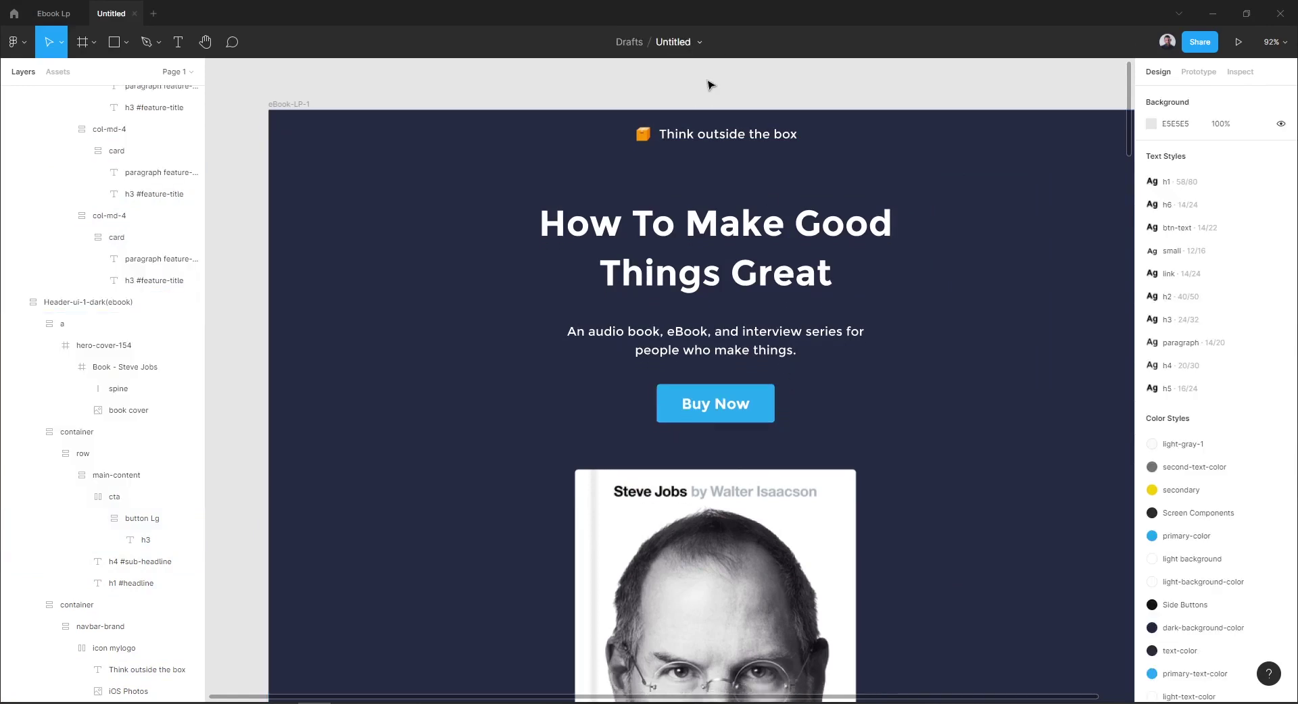
# Step: Replace the hero book cover's image fill with book-img2 1.jpg, the orange Think Outside the Box cover
pyautogui.scroll(-5, 717, 440)
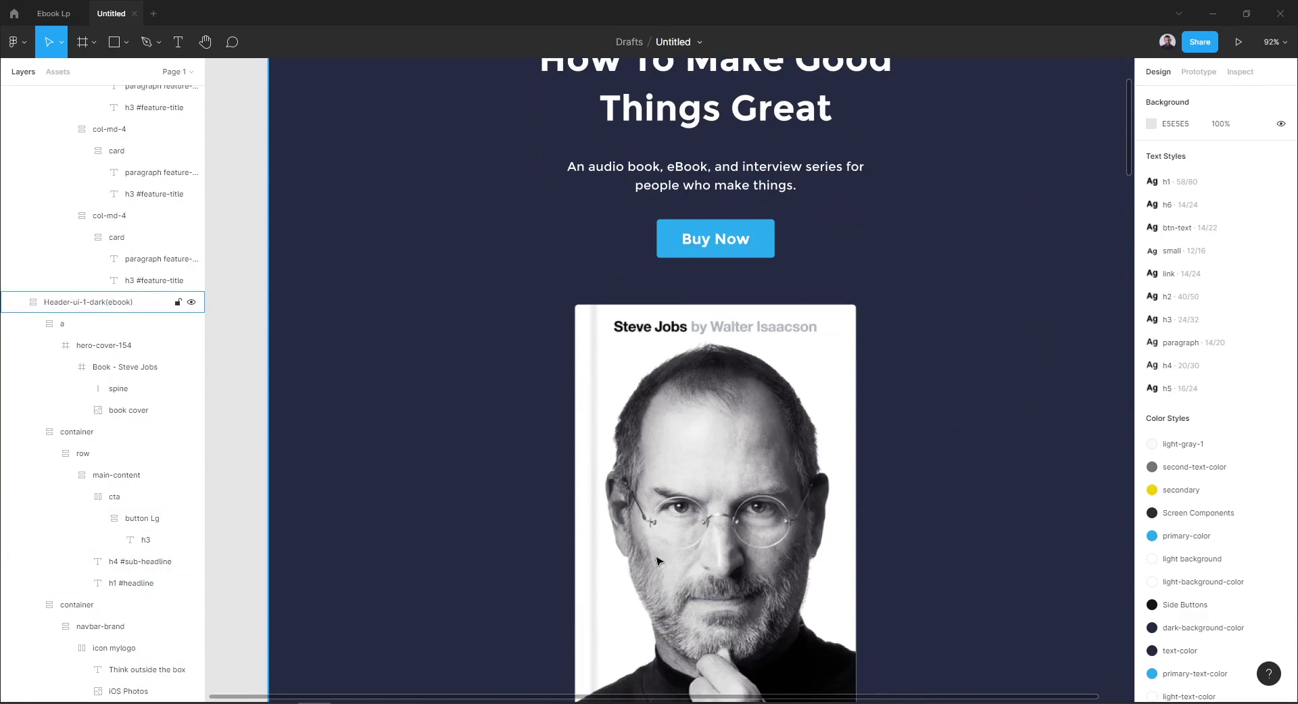
pyautogui.scroll(-1, 728, 418)
pyautogui.keyDown('ctrl'); pyautogui.scroll(-3, 728, 418); pyautogui.keyUp('ctrl')
pyautogui.keyDown('ctrl'); pyautogui.click(714, 451); pyautogui.keyUp('ctrl')
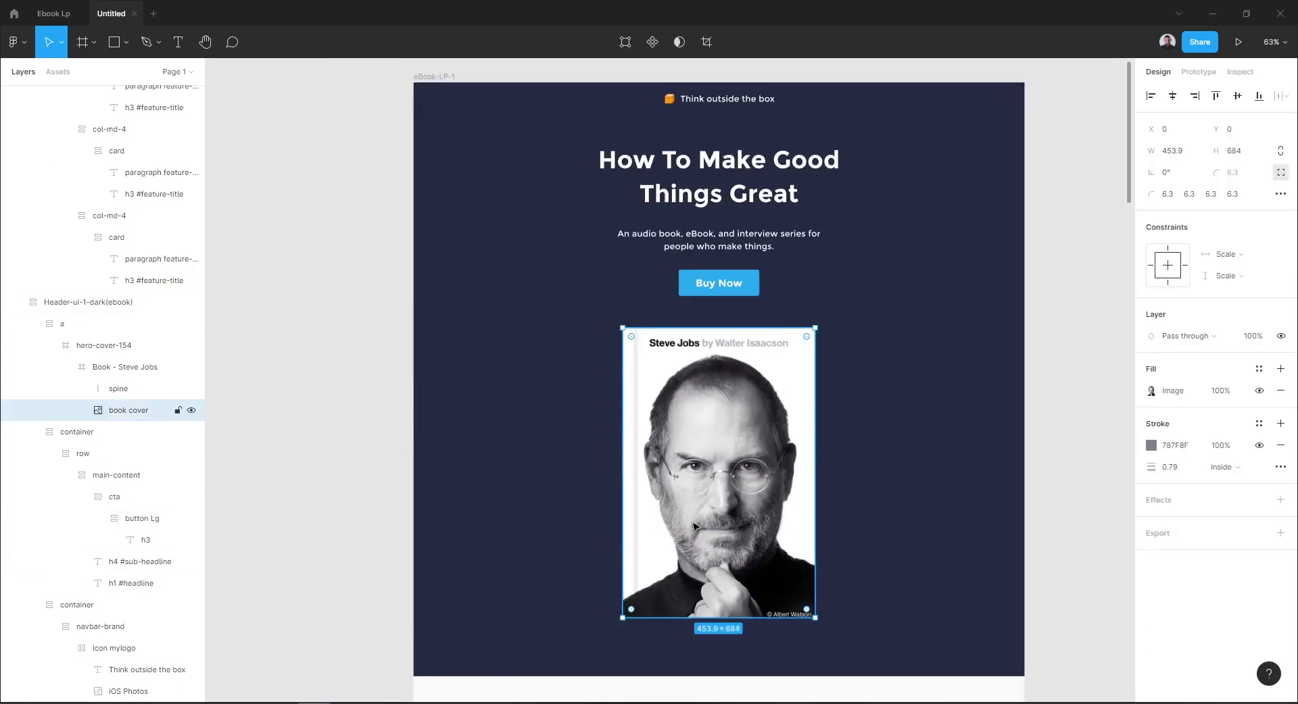
pyautogui.click(1150, 393)
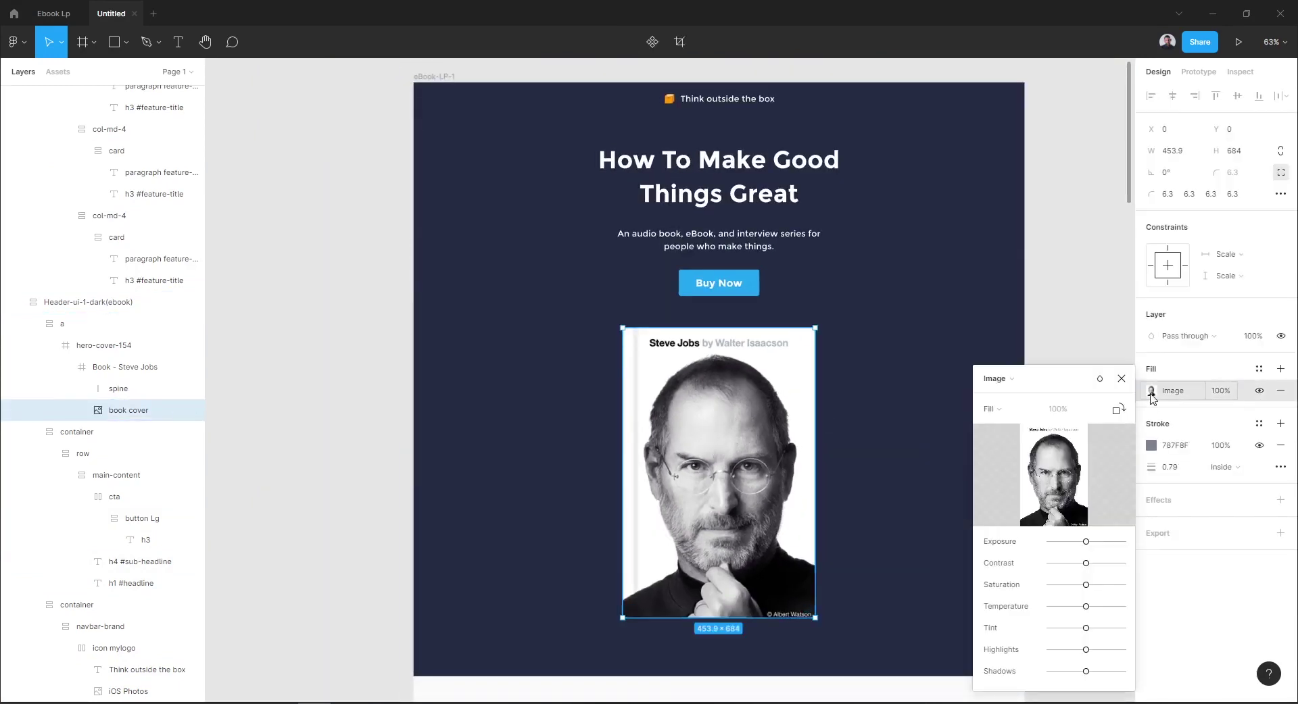
pyautogui.click(1064, 476)
pyautogui.scroll(-2, 726, 409)
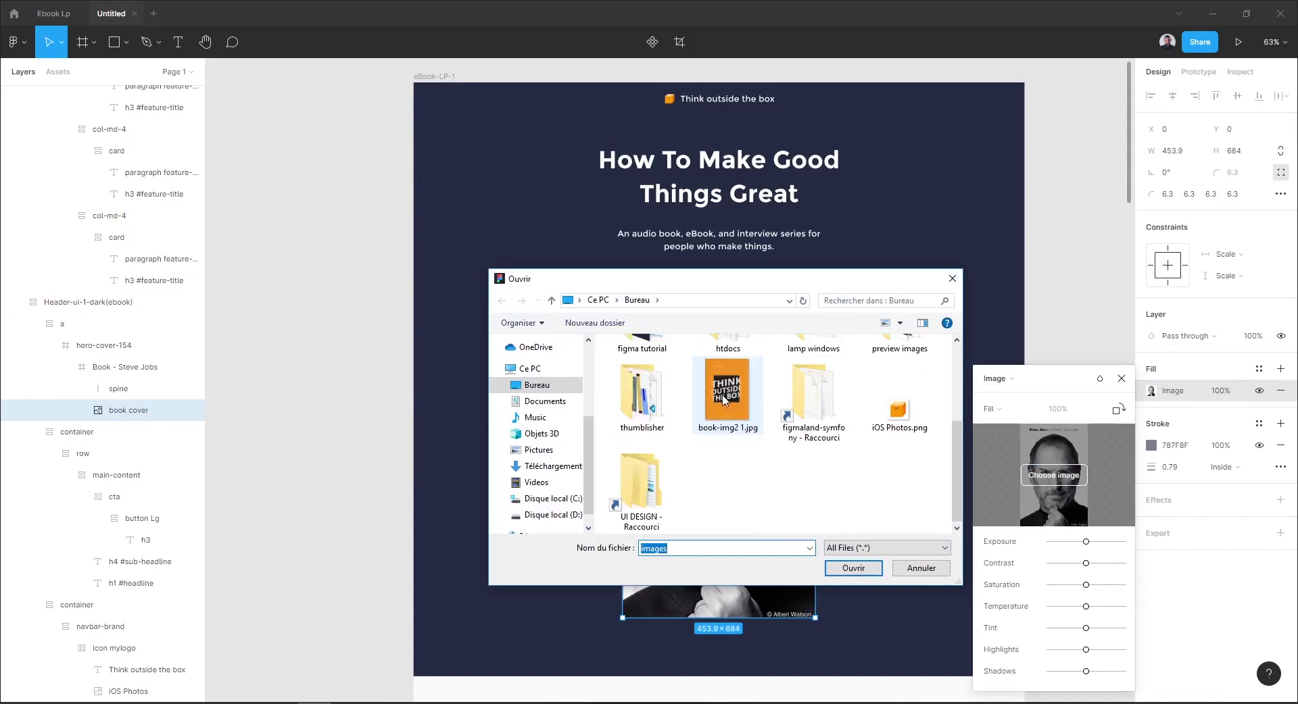
pyautogui.doubleClick(635, 515)
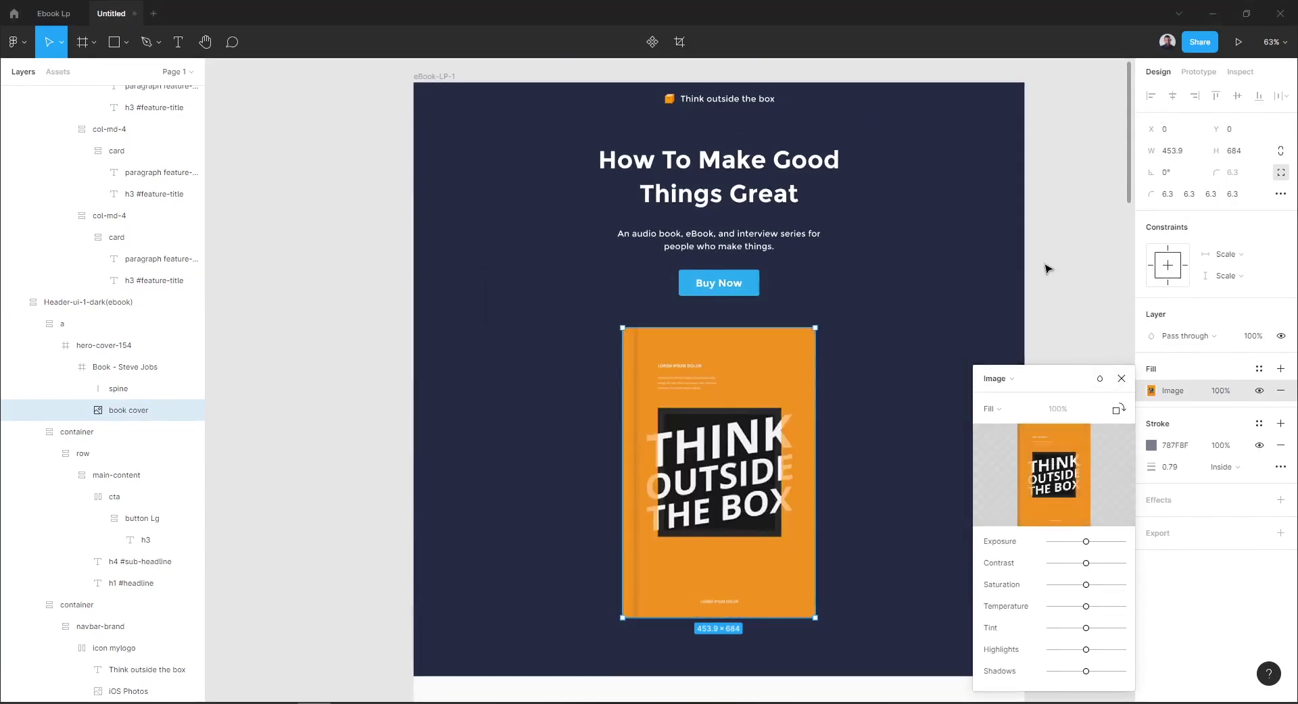
pyautogui.keyDown('ctrl'); pyautogui.scroll(-1, 1047, 269); pyautogui.keyUp('ctrl')
# Step: Swap the Start Reading Now tablet screen image for the orange book-img2 1.jpg cover
pyautogui.click(1120, 380)
pyautogui.scroll(-5, 1069, 295)
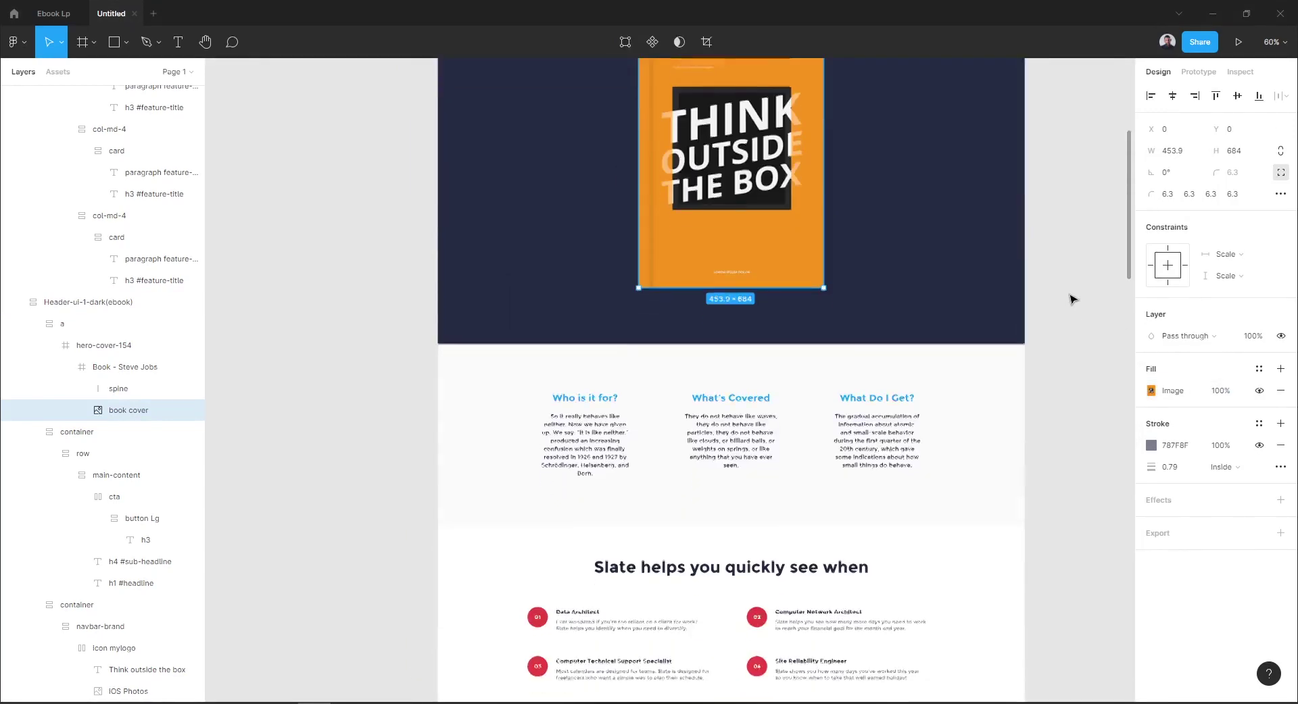
pyautogui.scroll(-5, 1070, 297)
pyautogui.scroll(-5, 1071, 295)
pyautogui.scroll(-4, 1071, 295)
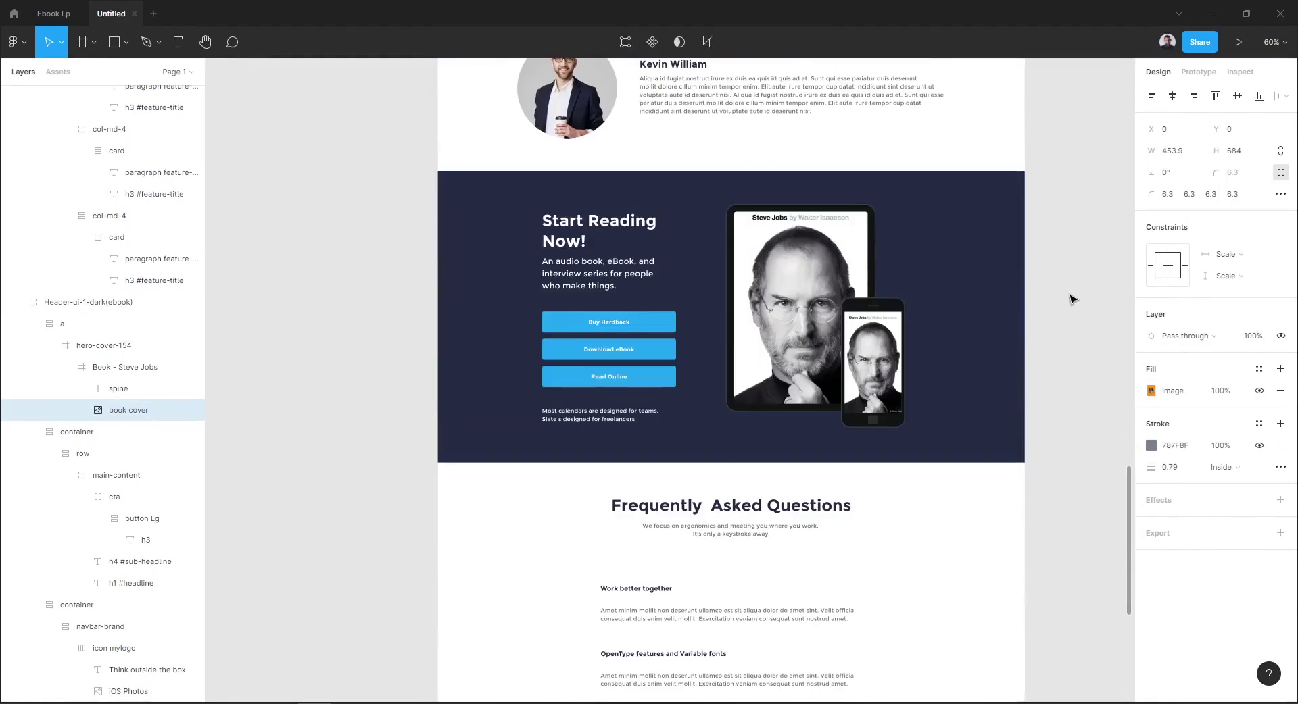
pyautogui.click(813, 316)
pyautogui.click(1150, 371)
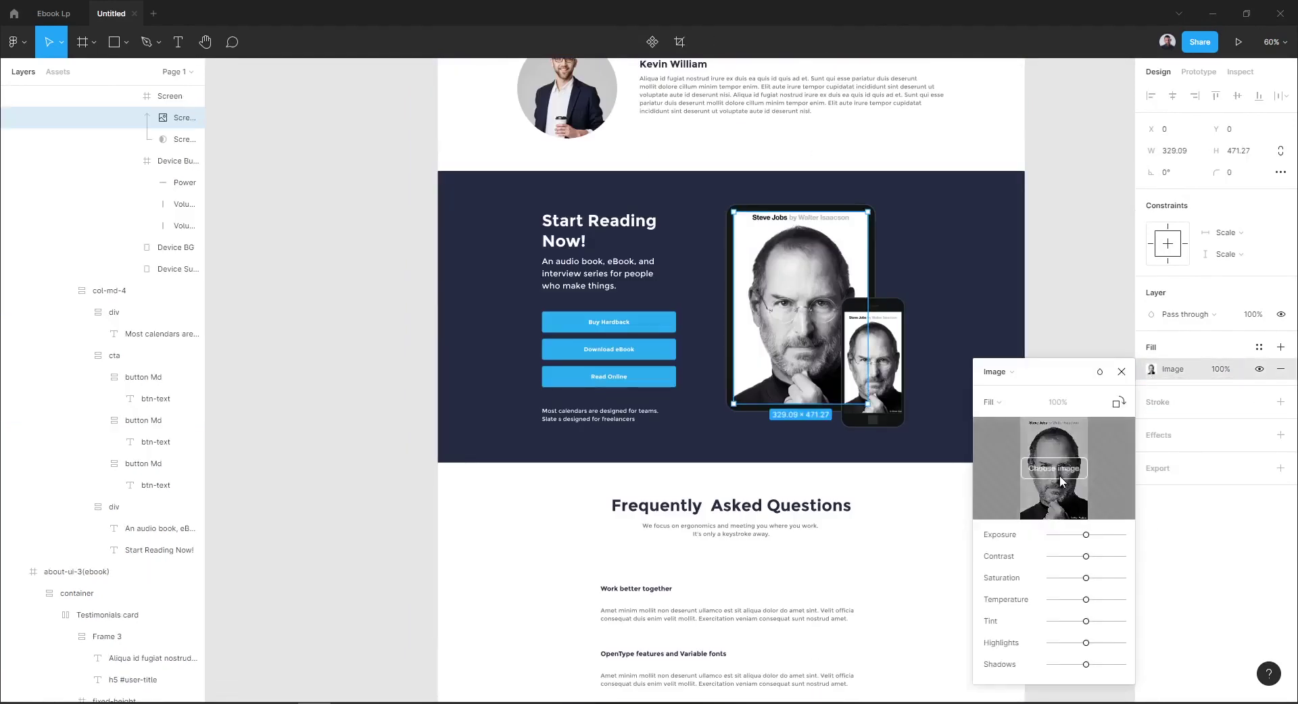
pyautogui.click(1054, 469)
pyautogui.doubleClick(754, 424)
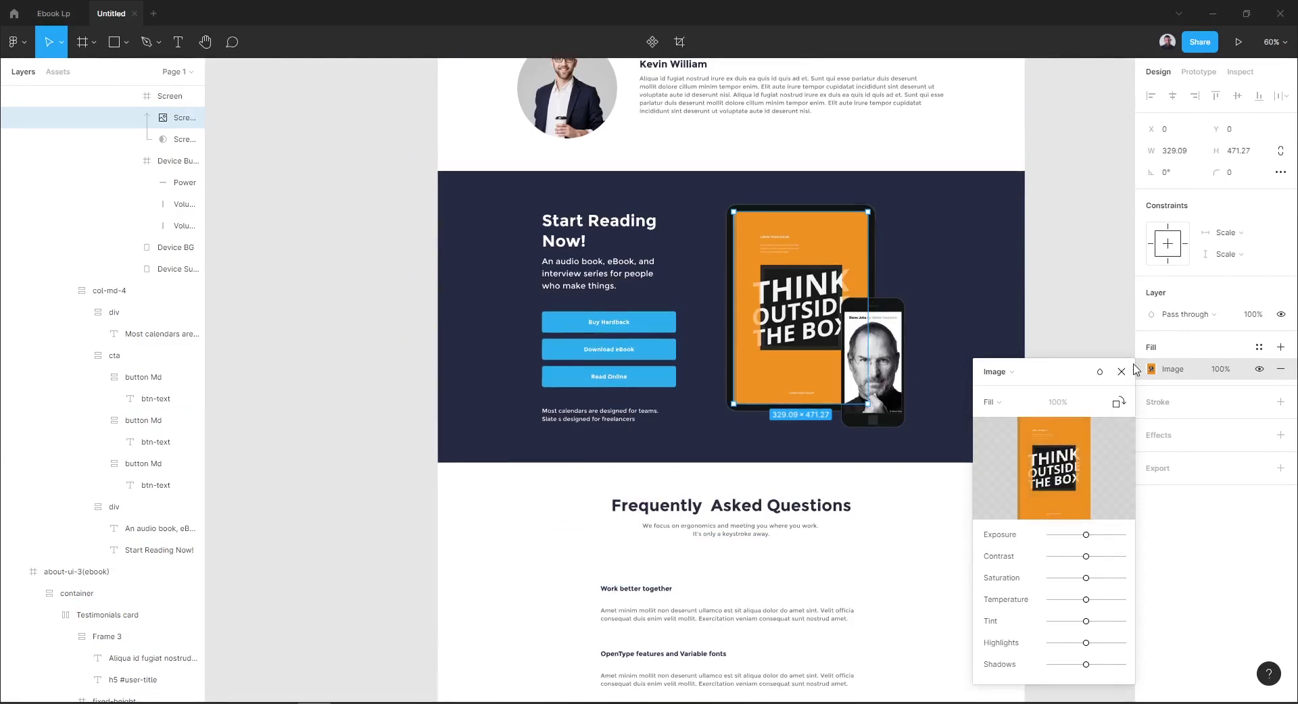
pyautogui.press('Escape')
# Step: Pick book-img2 1.jpg as the phone screen's replacement image
pyautogui.click(872, 358)
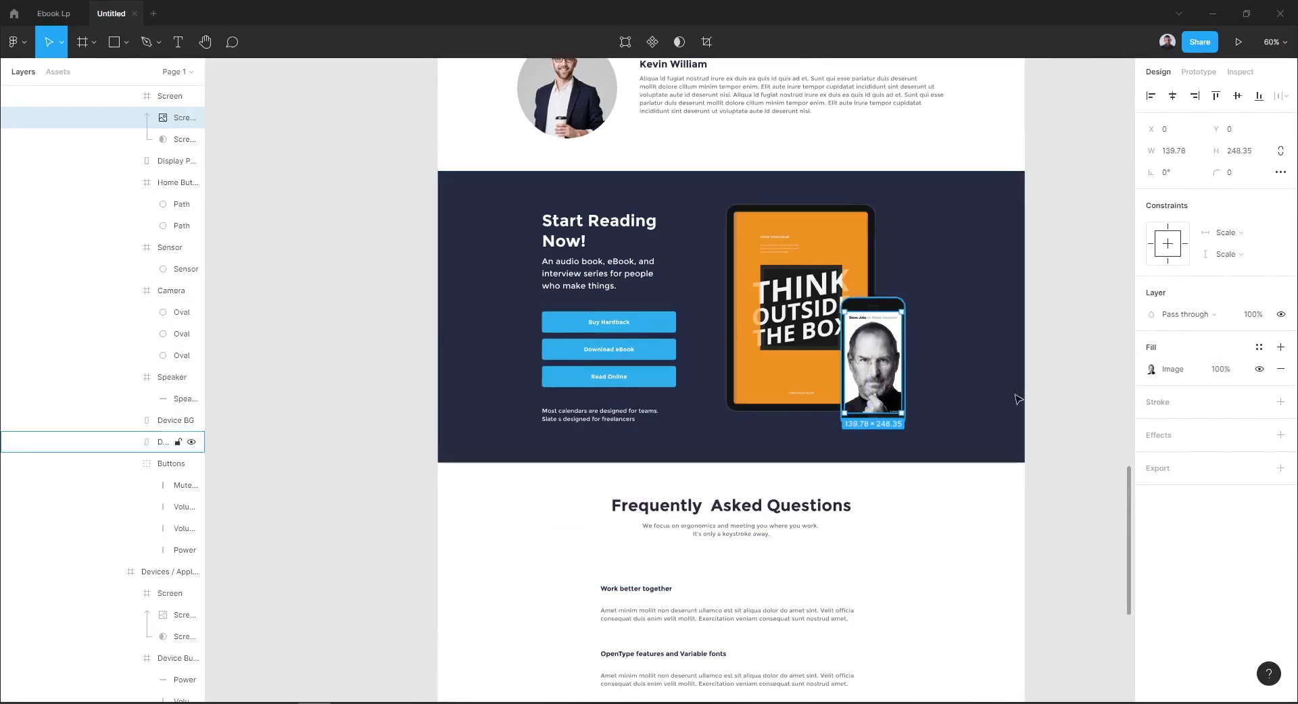
pyautogui.click(1151, 371)
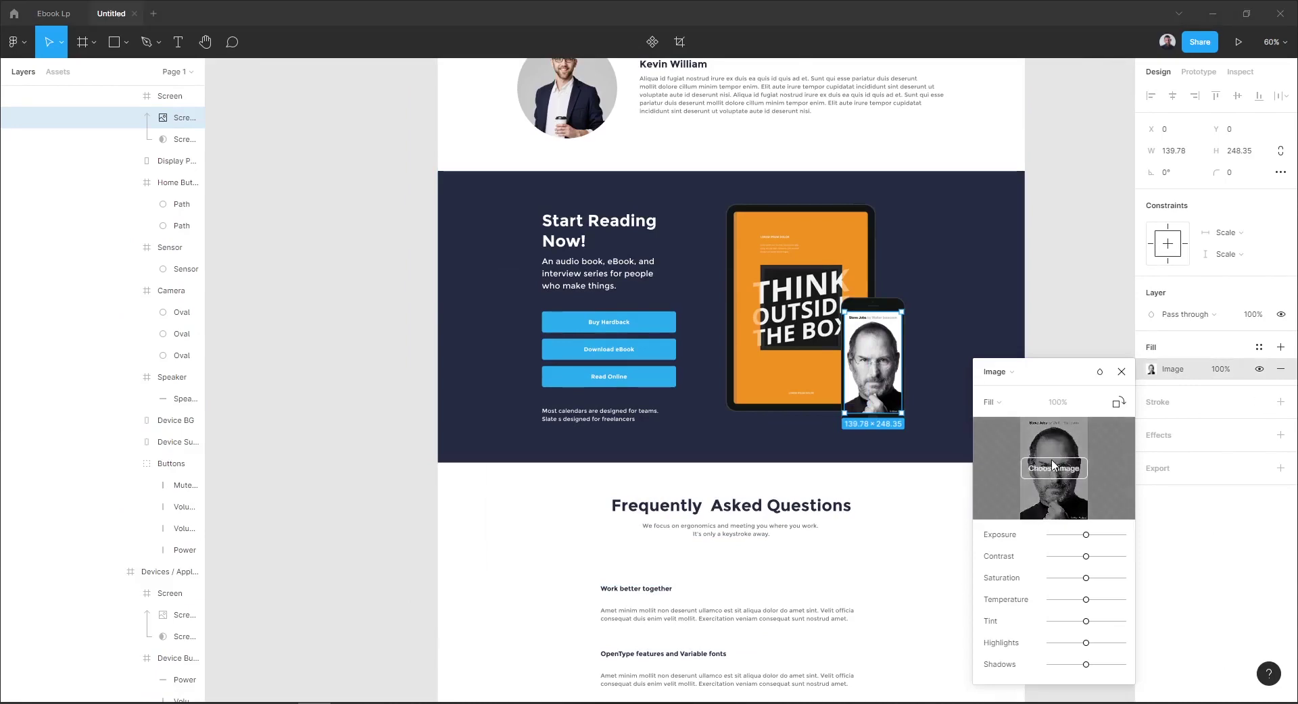
pyautogui.click(1054, 468)
pyautogui.click(729, 517)
# Step: Load the orange cover into the phone screen and return to the hero section
pyautogui.doubleClick(729, 517)
pyautogui.click(1109, 435)
pyautogui.scroll(2, 1109, 434)
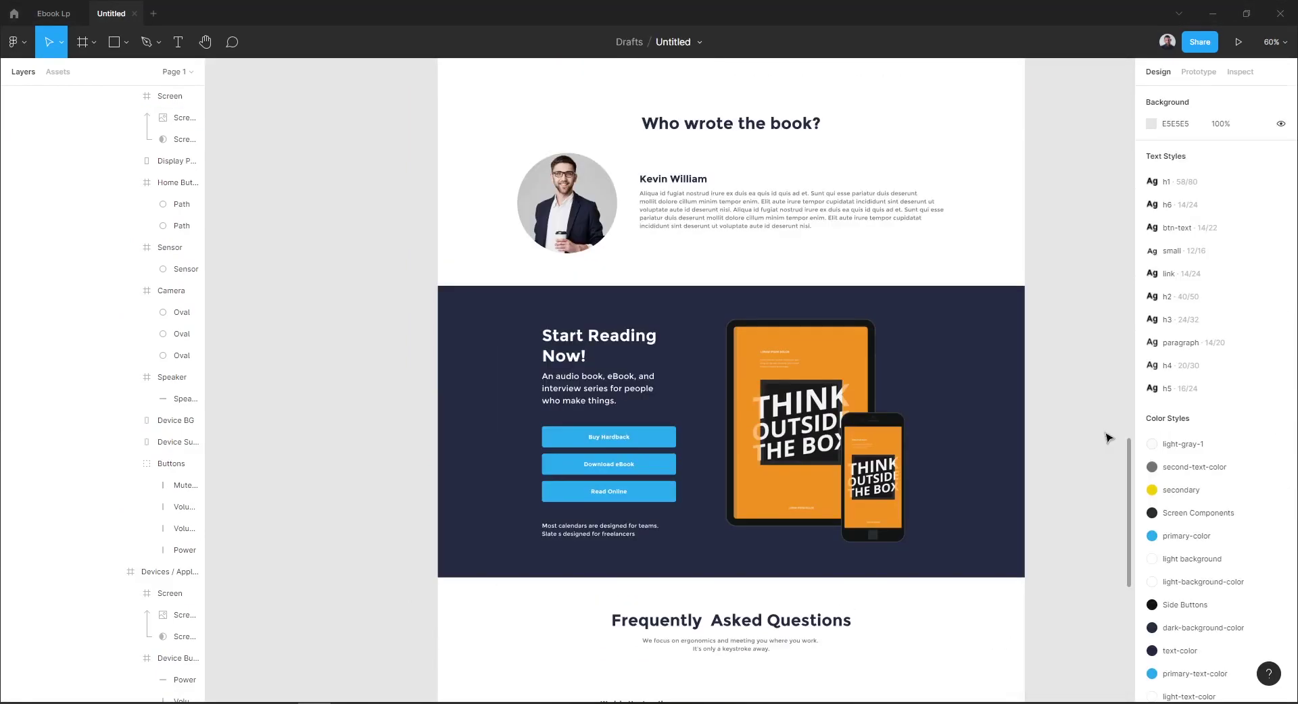
pyautogui.scroll(7, 616, 440)
pyautogui.scroll(5, 615, 443)
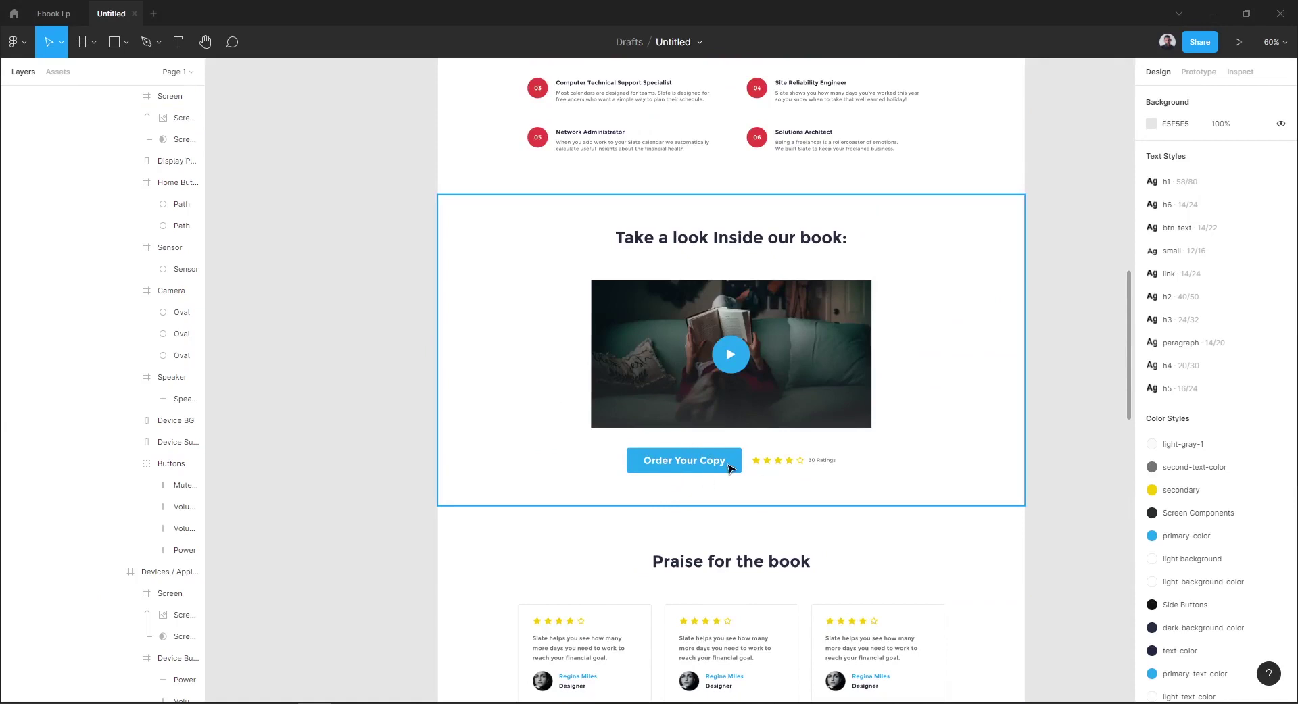
pyautogui.scroll(10, 730, 468)
pyautogui.scroll(3, 730, 468)
pyautogui.scroll(4, 743, 406)
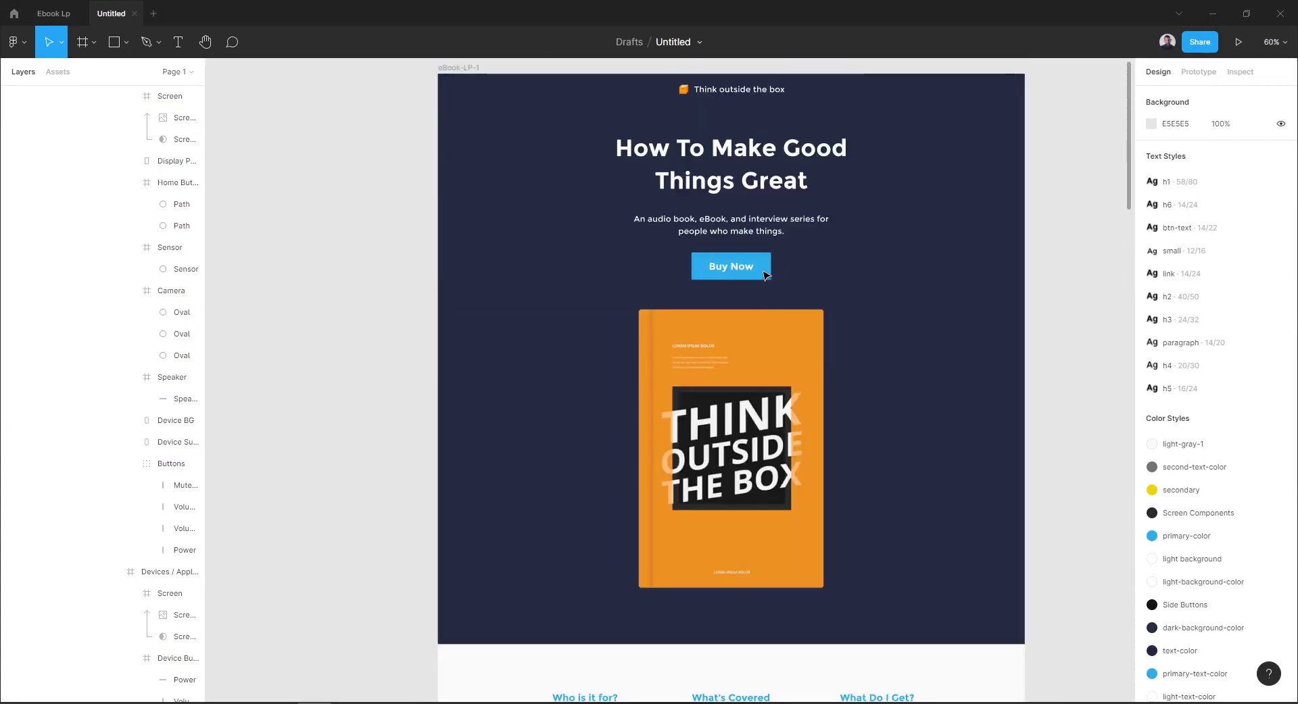
# Step: Edit the primary-color style to a darker pure green via the Buy Now button's fill
pyautogui.click(763, 272)
pyautogui.moveTo(1200, 440)
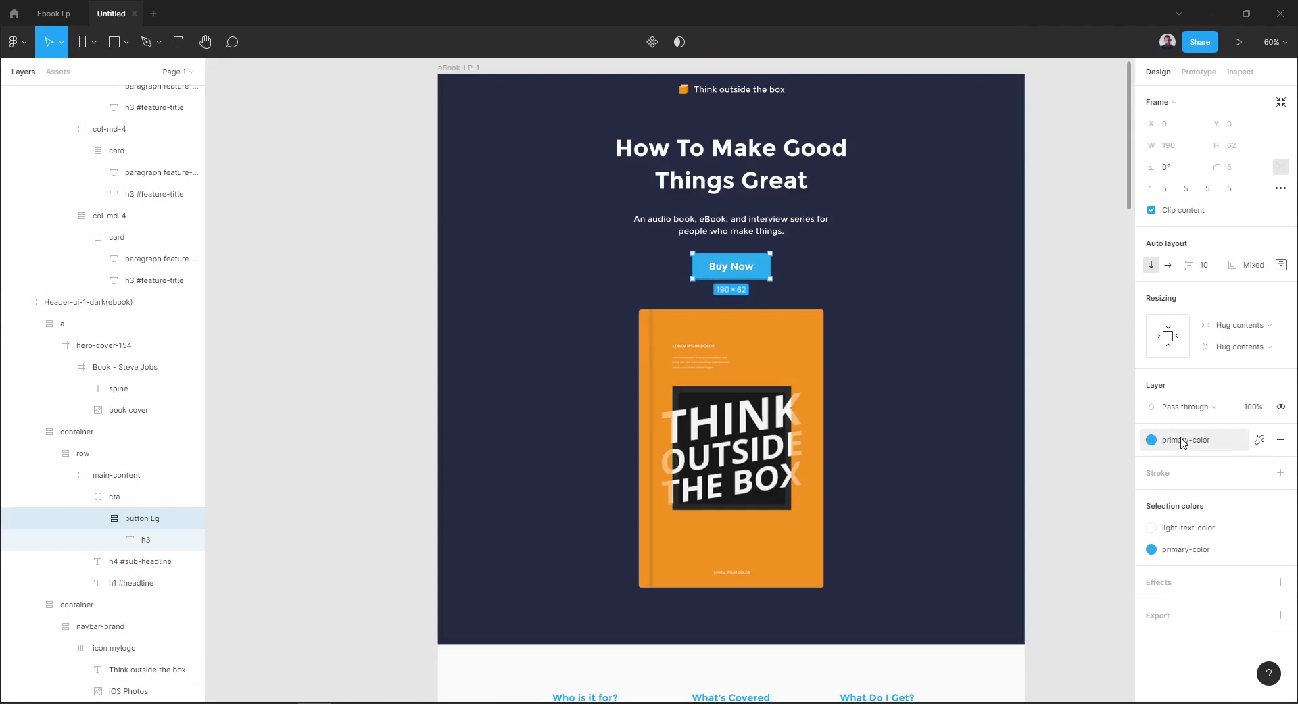
pyautogui.click(1201, 448)
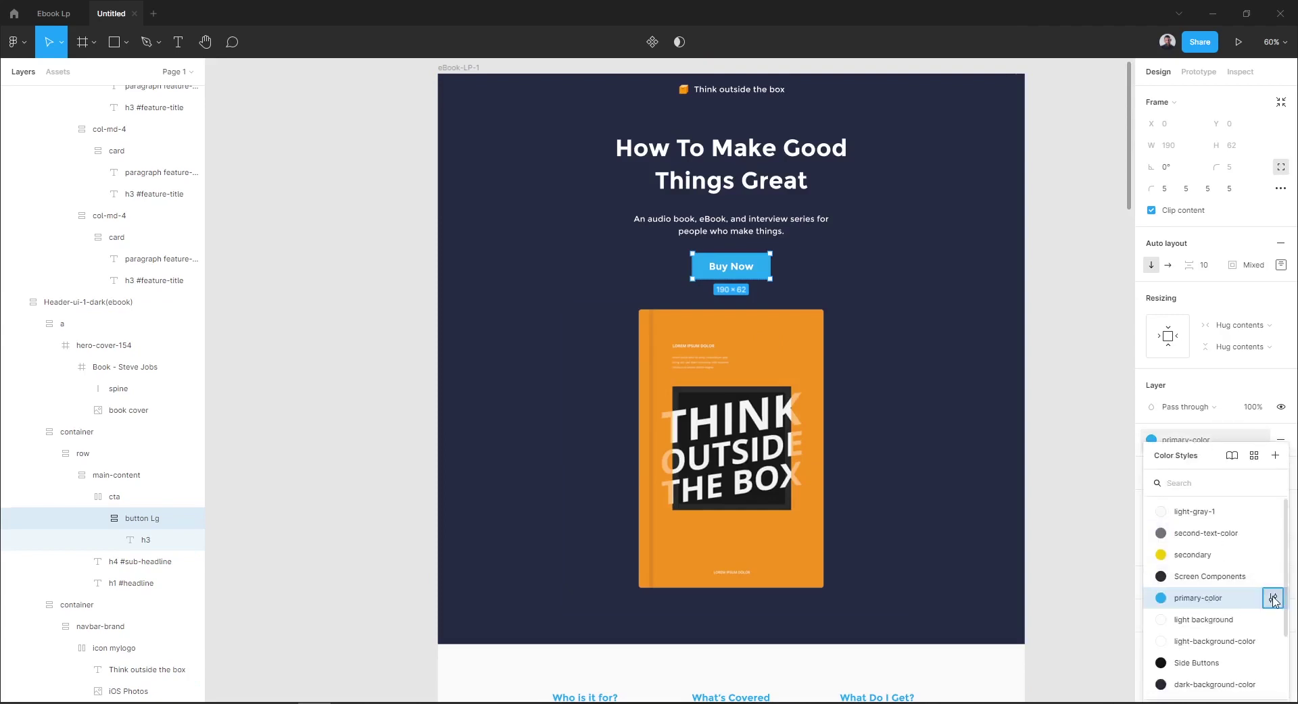
pyautogui.click(1272, 598)
pyautogui.click(997, 665)
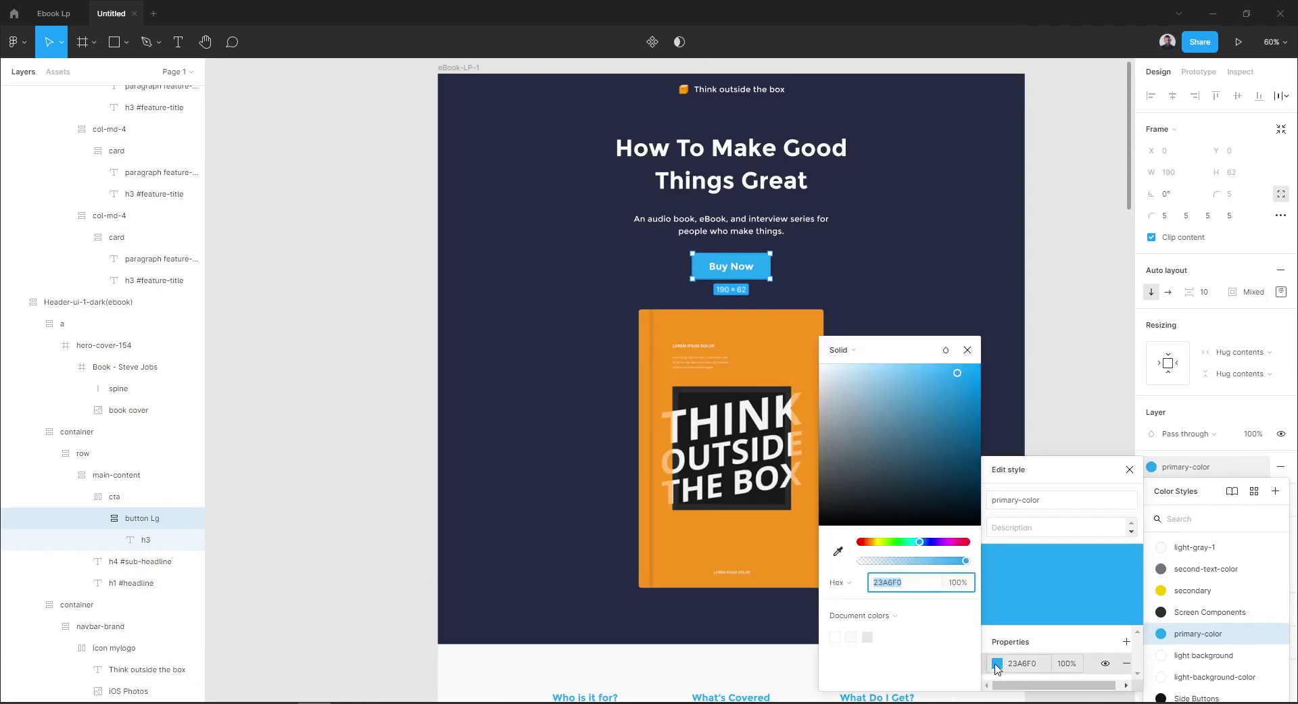
pyautogui.click(909, 543)
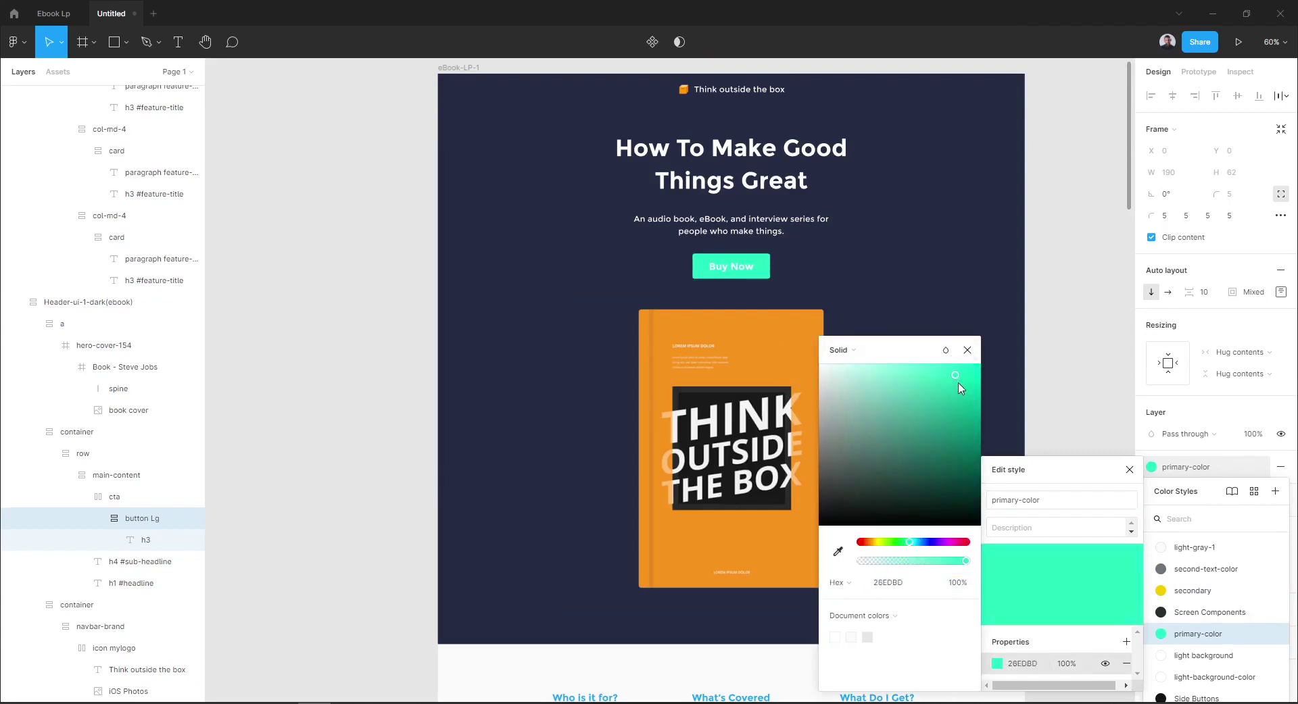
pyautogui.moveTo(957, 394); pyautogui.dragTo(957, 409)
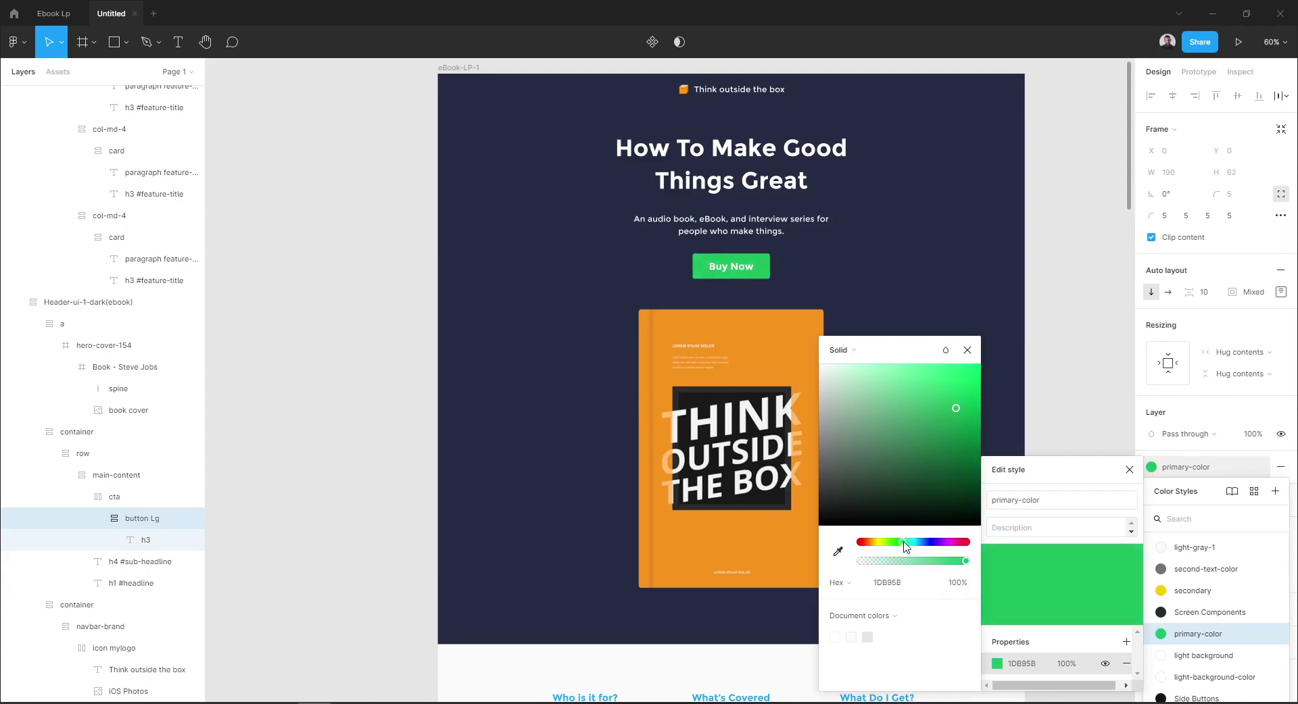
pyautogui.moveTo(906, 546); pyautogui.dragTo(901, 547)
pyautogui.click(967, 349)
pyautogui.click(1130, 469)
pyautogui.click(1089, 403)
pyautogui.keyDown('ctrl'); pyautogui.scroll(-2, 356, 281); pyautogui.keyUp('ctrl')
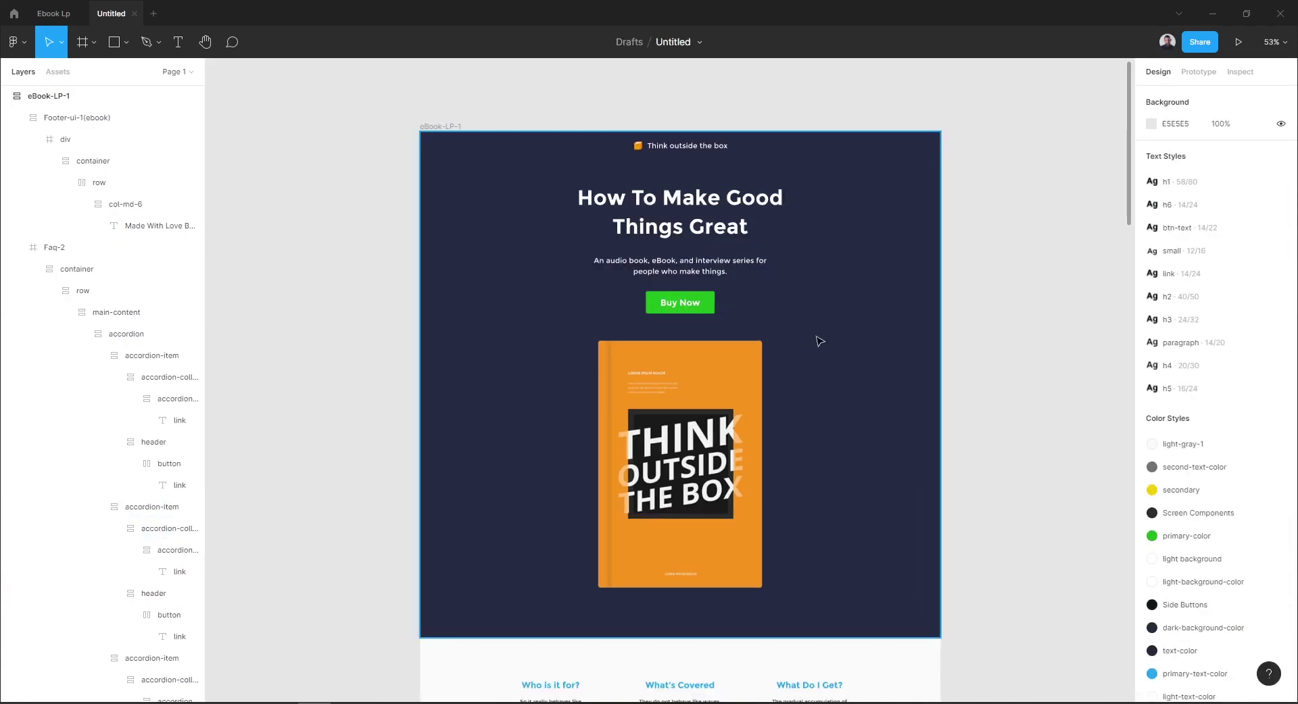
# Step: Run Theme Composer on the eBook-LP-1 frame and copy its HTML preview URL
pyautogui.scroll(-3, 817, 340)
pyautogui.scroll(3, 819, 341)
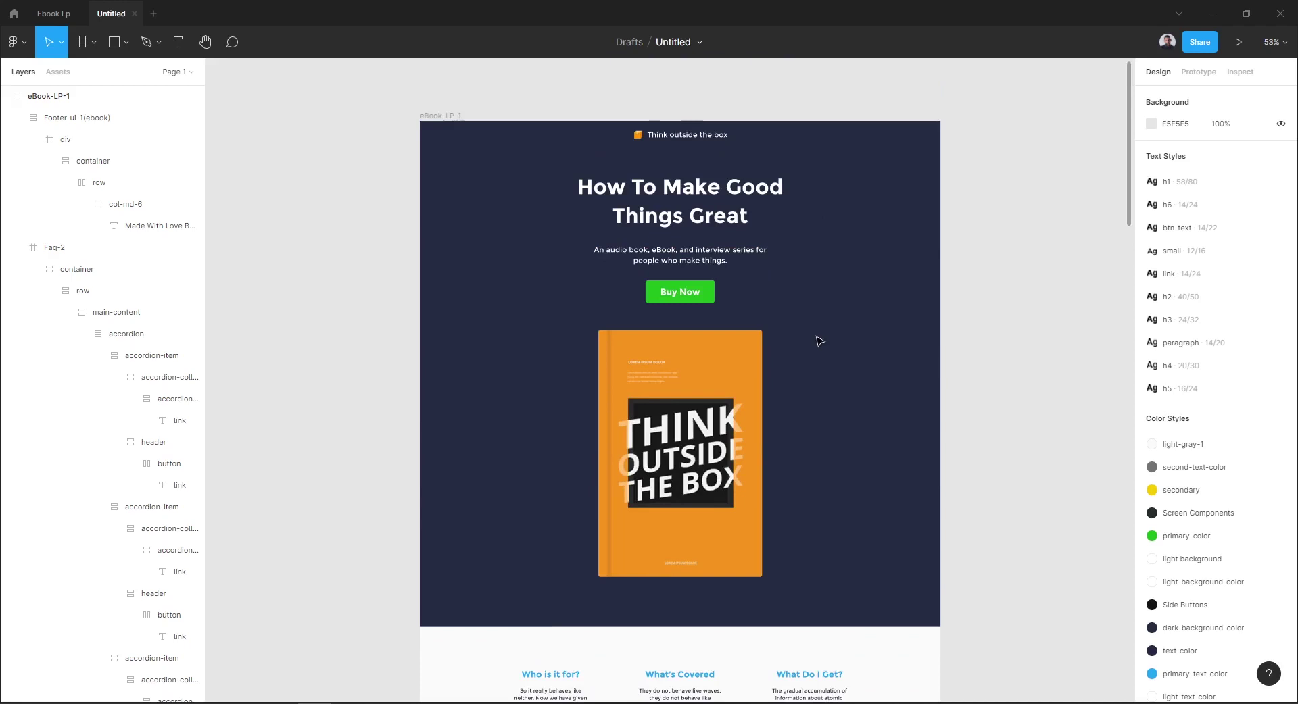
pyautogui.click(443, 116)
pyautogui.rightClick(336, 130)
pyautogui.moveTo(403, 211)
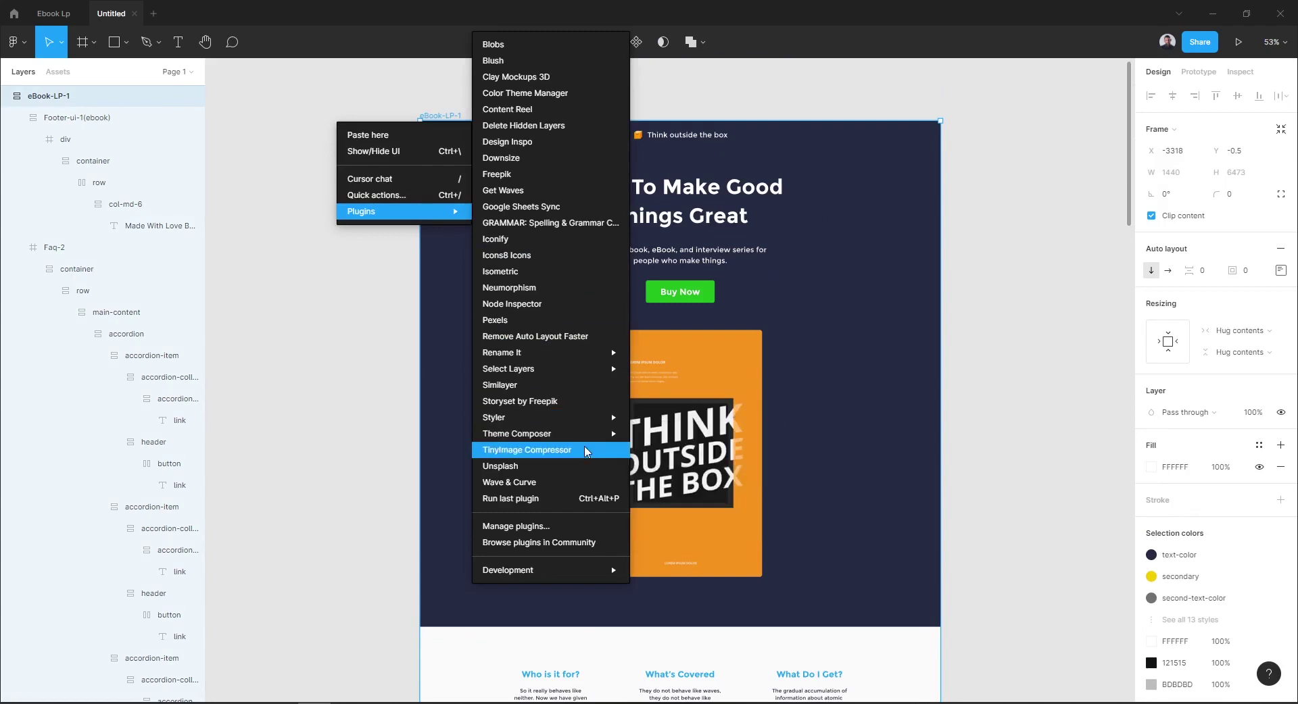
pyautogui.moveTo(517, 434)
pyautogui.click(656, 449)
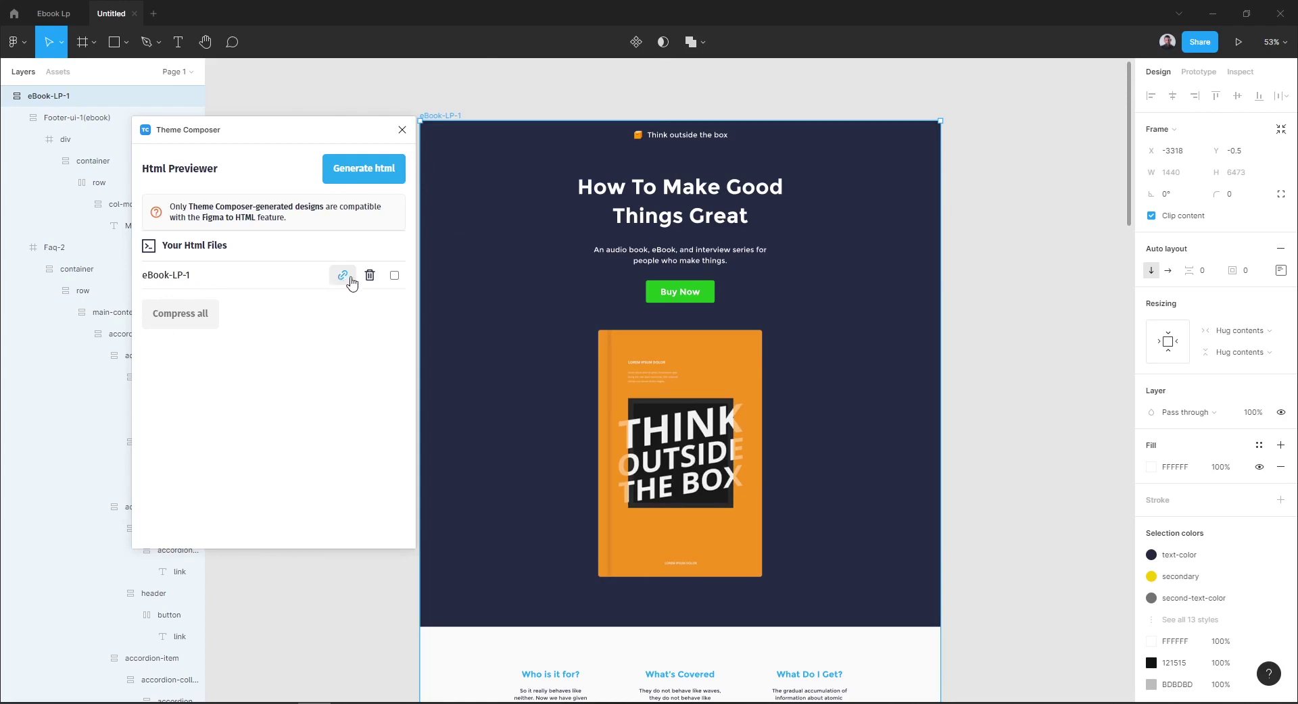
pyautogui.click(344, 278)
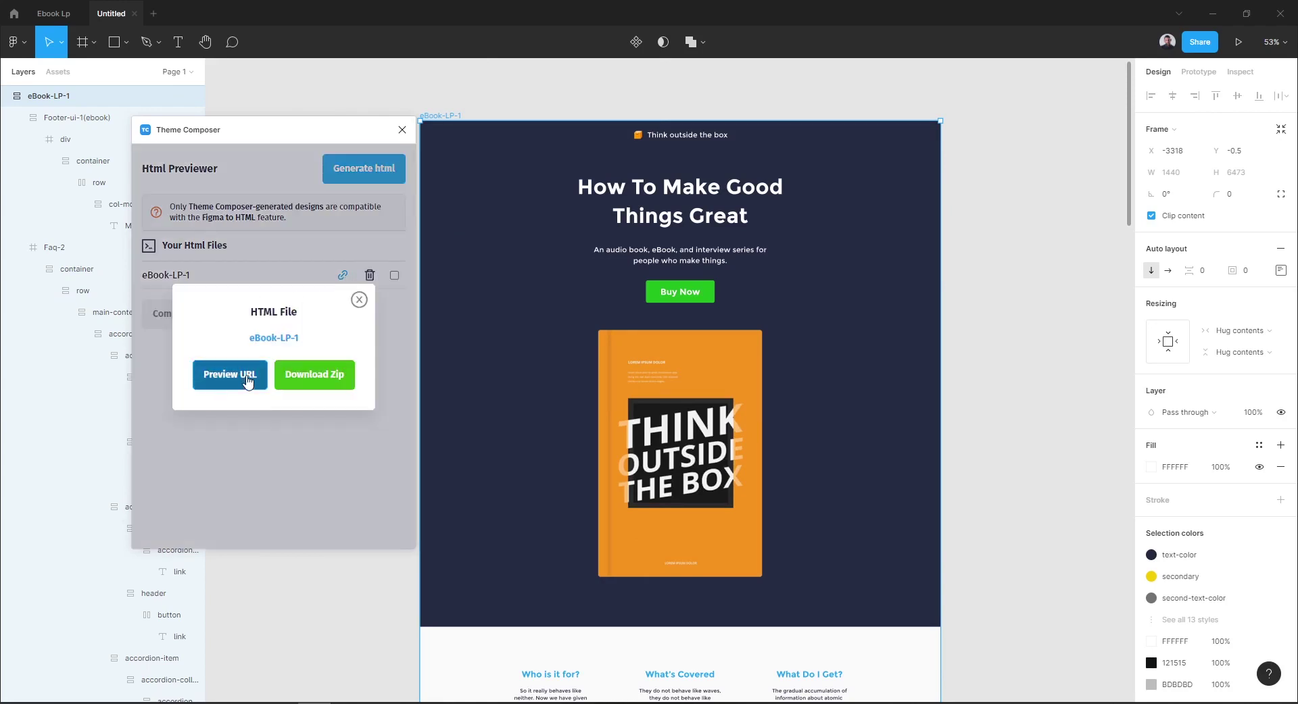
pyautogui.click(217, 385)
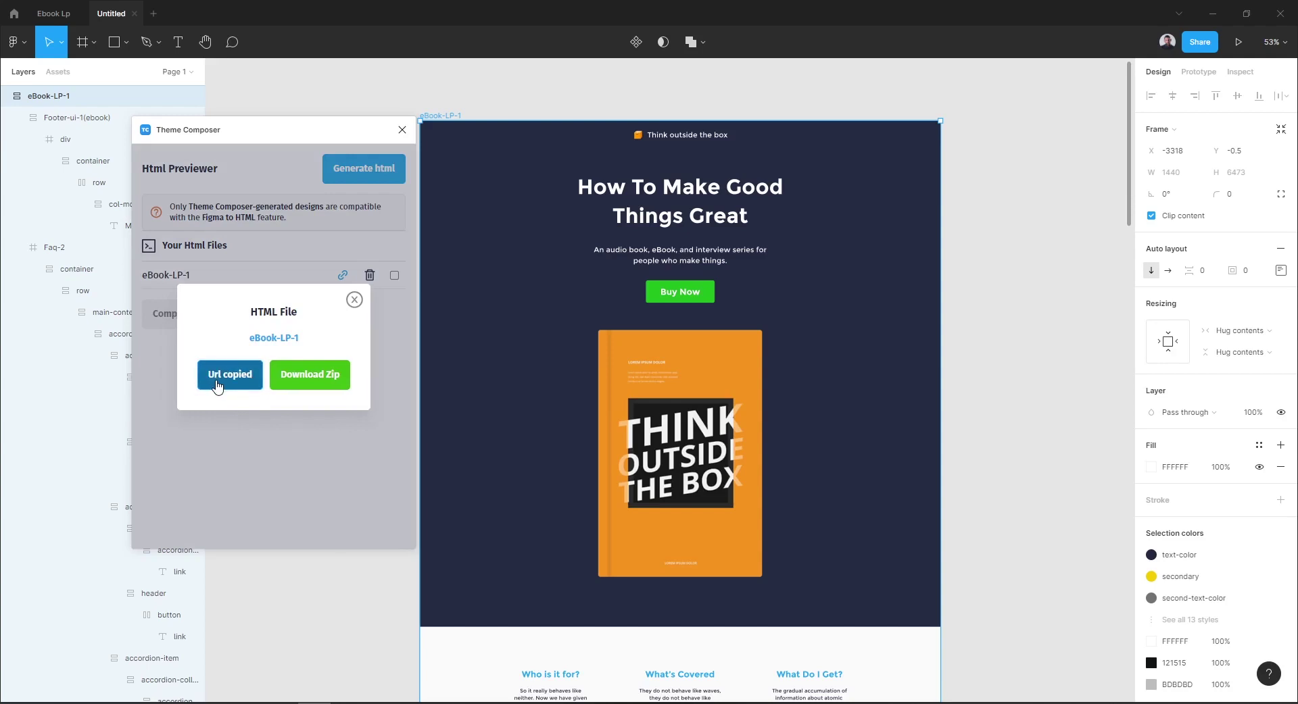
pyautogui.moveTo(278, 688)
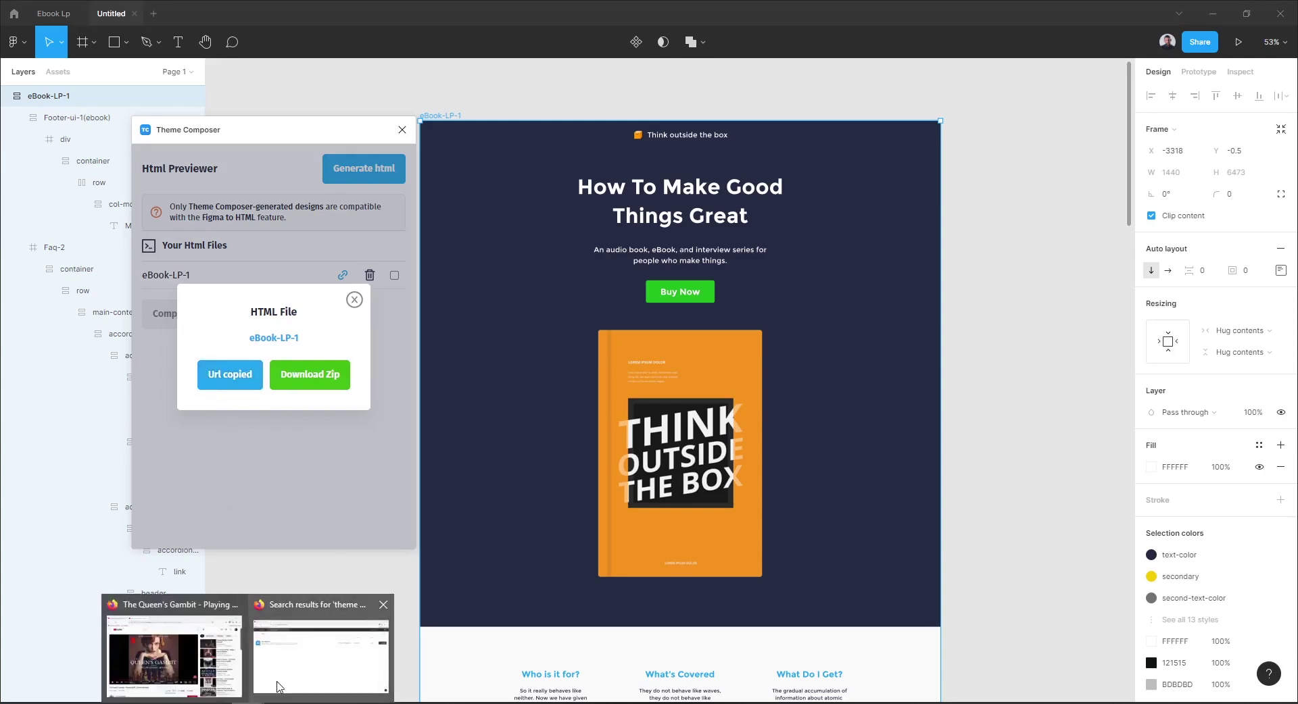
# Step: Load the copied preview URL in a new Firefox tab and scroll the page
pyautogui.click(282, 666)
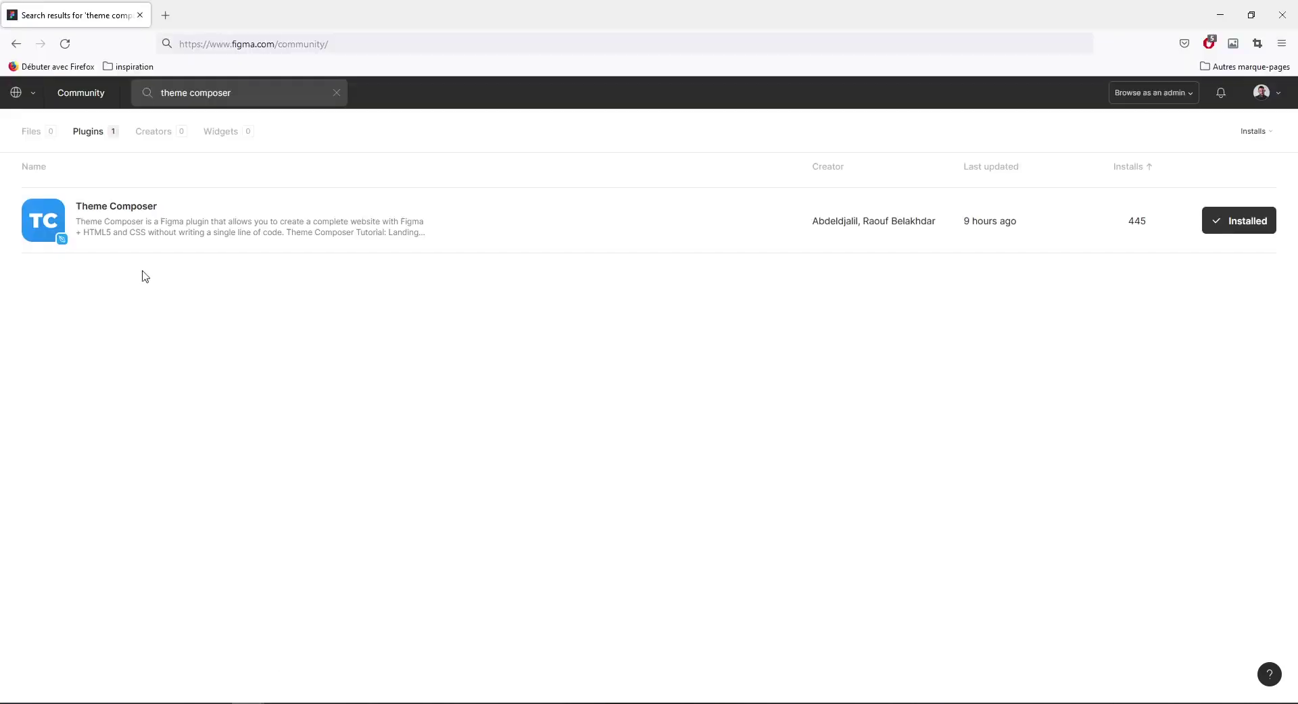
pyautogui.click(165, 16)
pyautogui.hotkey('ctrl', 'v')
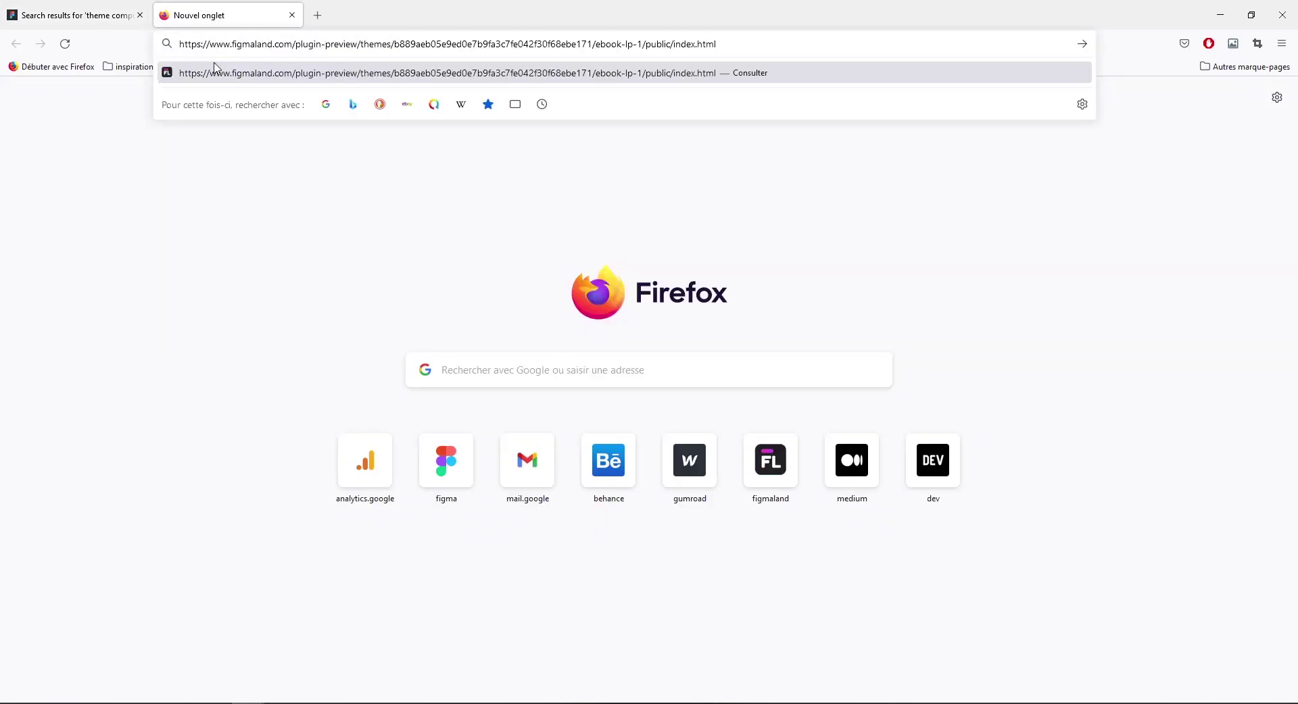
pyautogui.press('Return')
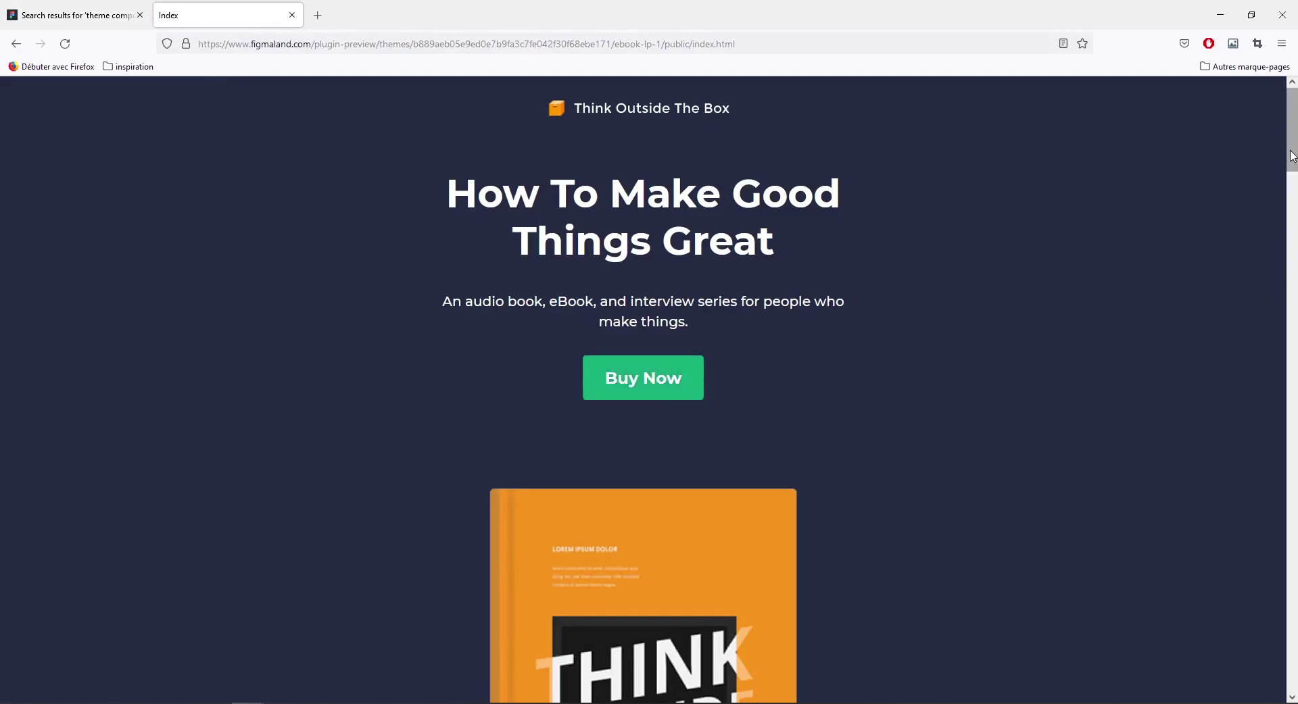
pyautogui.moveTo(1291, 140); pyautogui.dragTo(1293, 663)
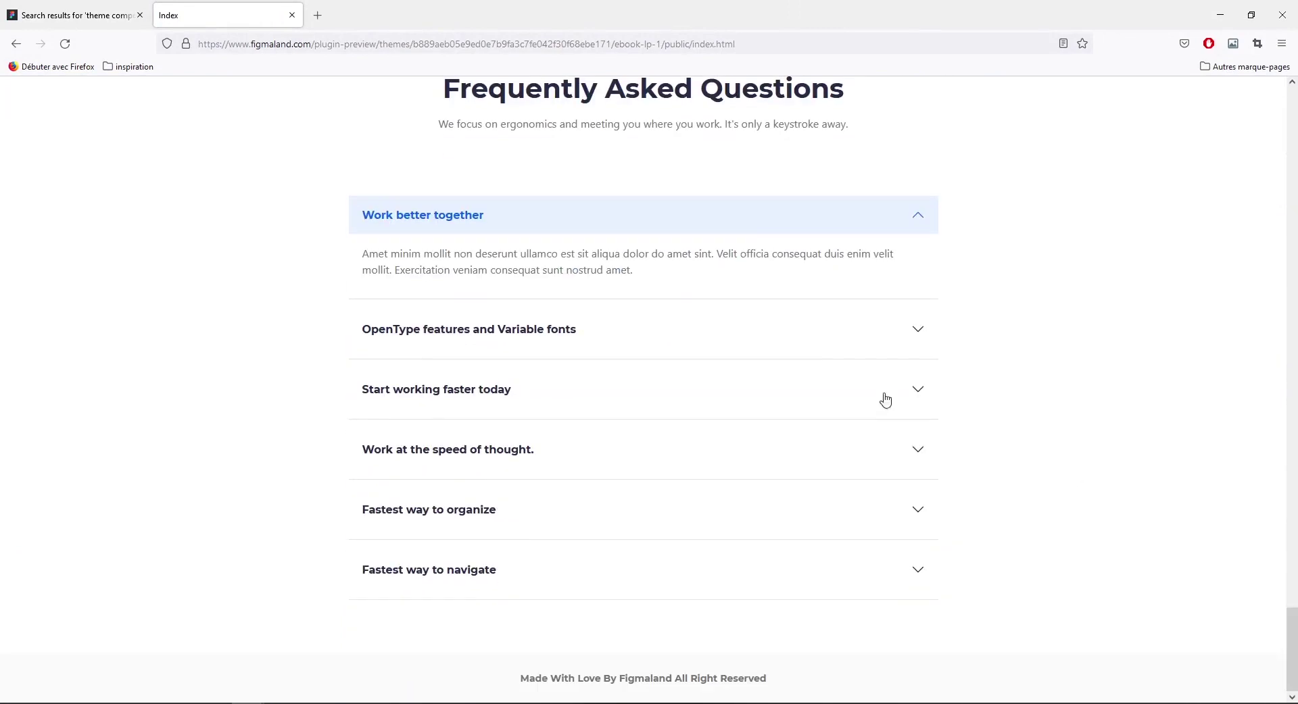
# Step: Expand and collapse several FAQ answers to test the accordion
pyautogui.click(820, 343)
pyautogui.click(823, 443)
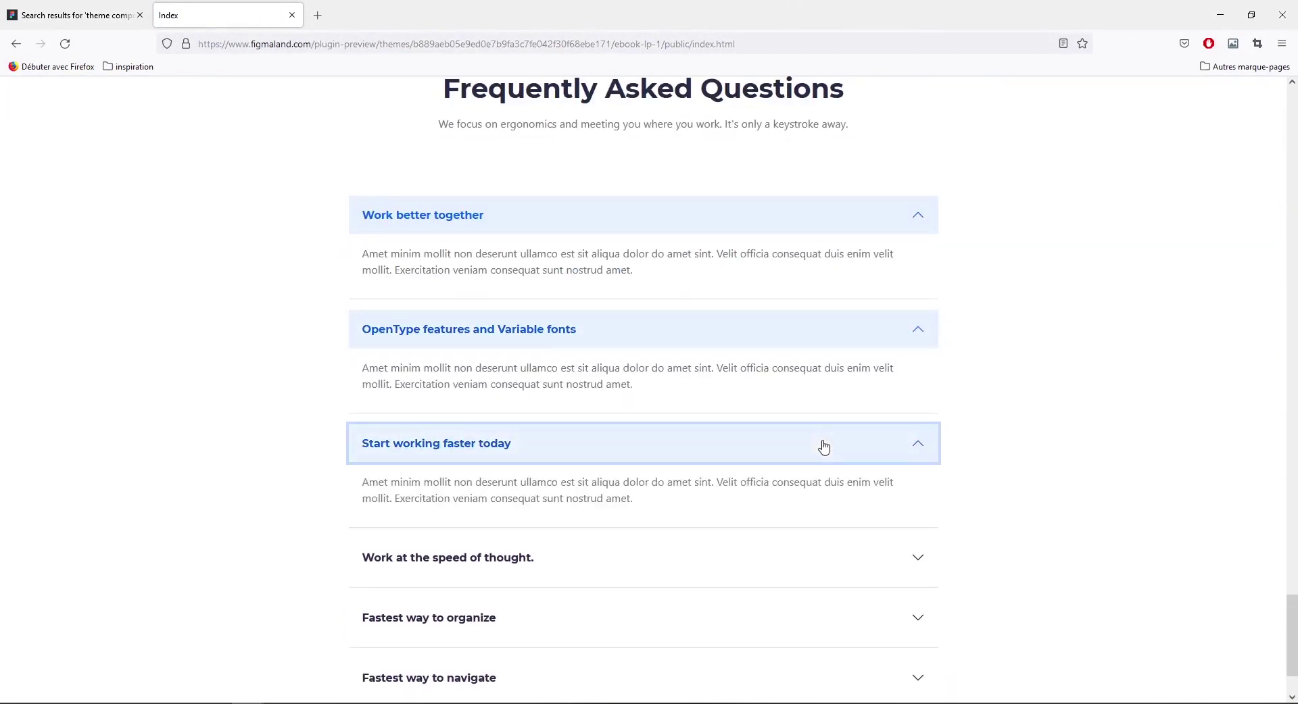
pyautogui.click(822, 339)
pyautogui.click(841, 229)
# Step: Open the page inspector and narrow the page to check the responsive layout
pyautogui.rightClick(1030, 211)
pyautogui.click(1054, 377)
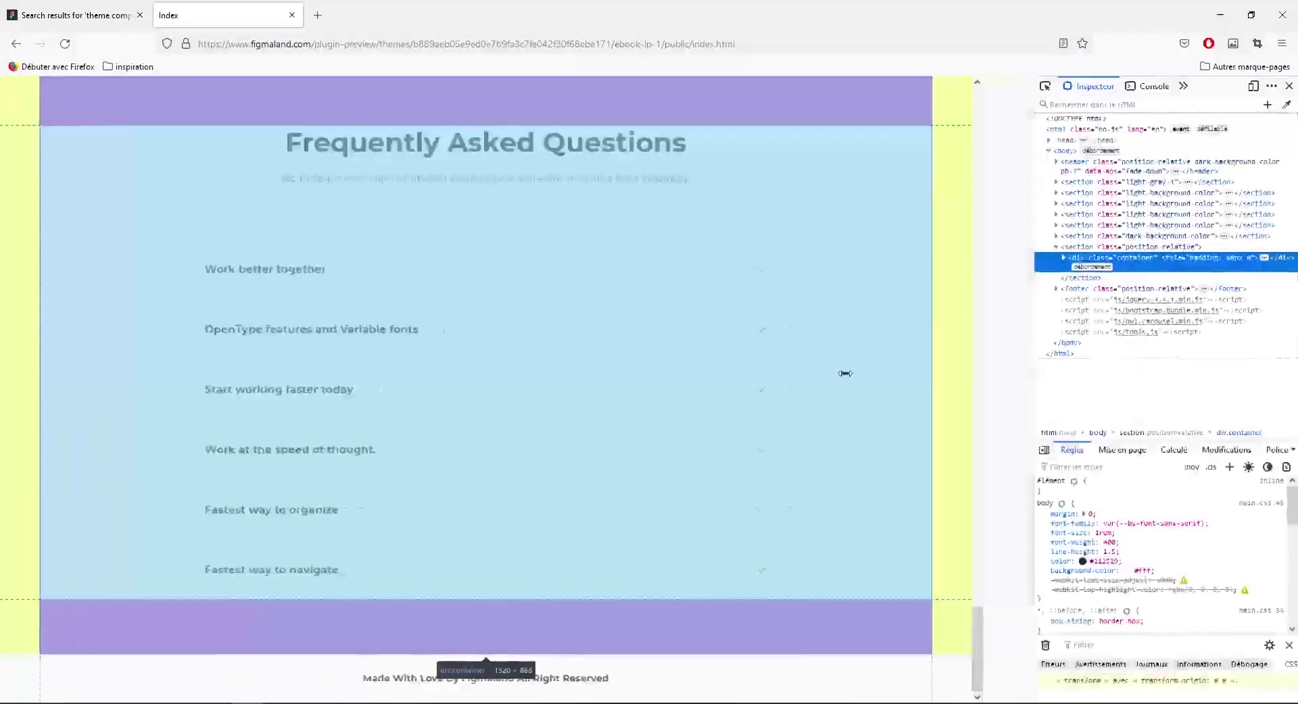
pyautogui.moveTo(1034, 385)
pyautogui.mouseDown()
pyautogui.moveTo(484, 385)
pyautogui.moveTo(369, 177)
pyautogui.mouseUp()
pyautogui.scroll(-5, 203, 406)
pyautogui.scroll(-8, 203, 406)
pyautogui.scroll(-3, 203, 406)
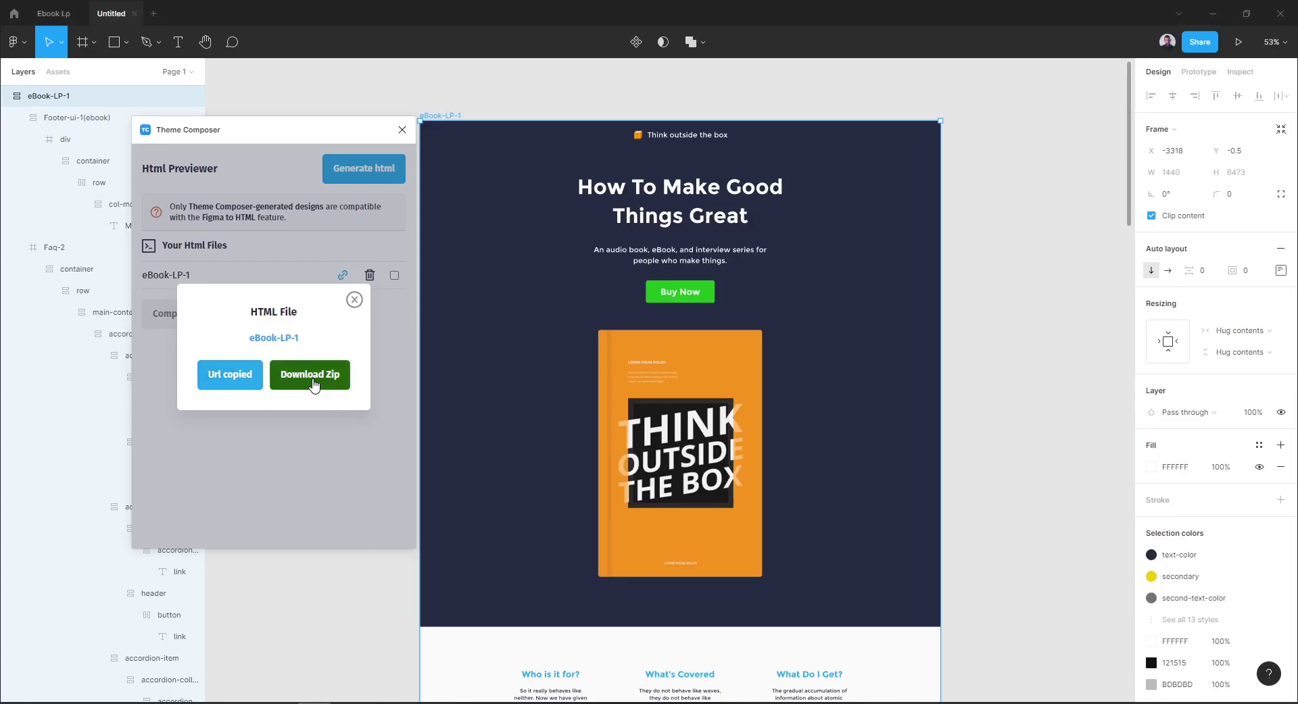
# Step: Download the eBook-LP-1 HTML export as a zip into the Bureau (Desktop) folder
pyautogui.click(314, 385)
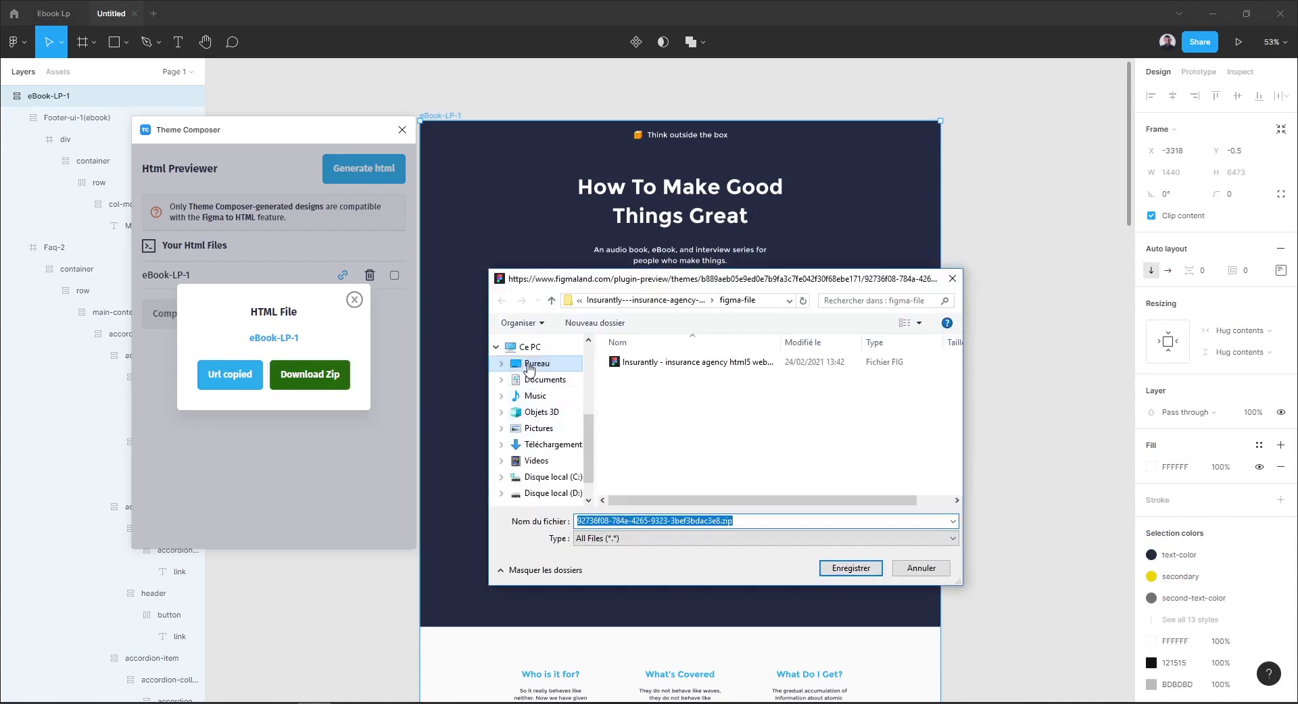
pyautogui.click(529, 365)
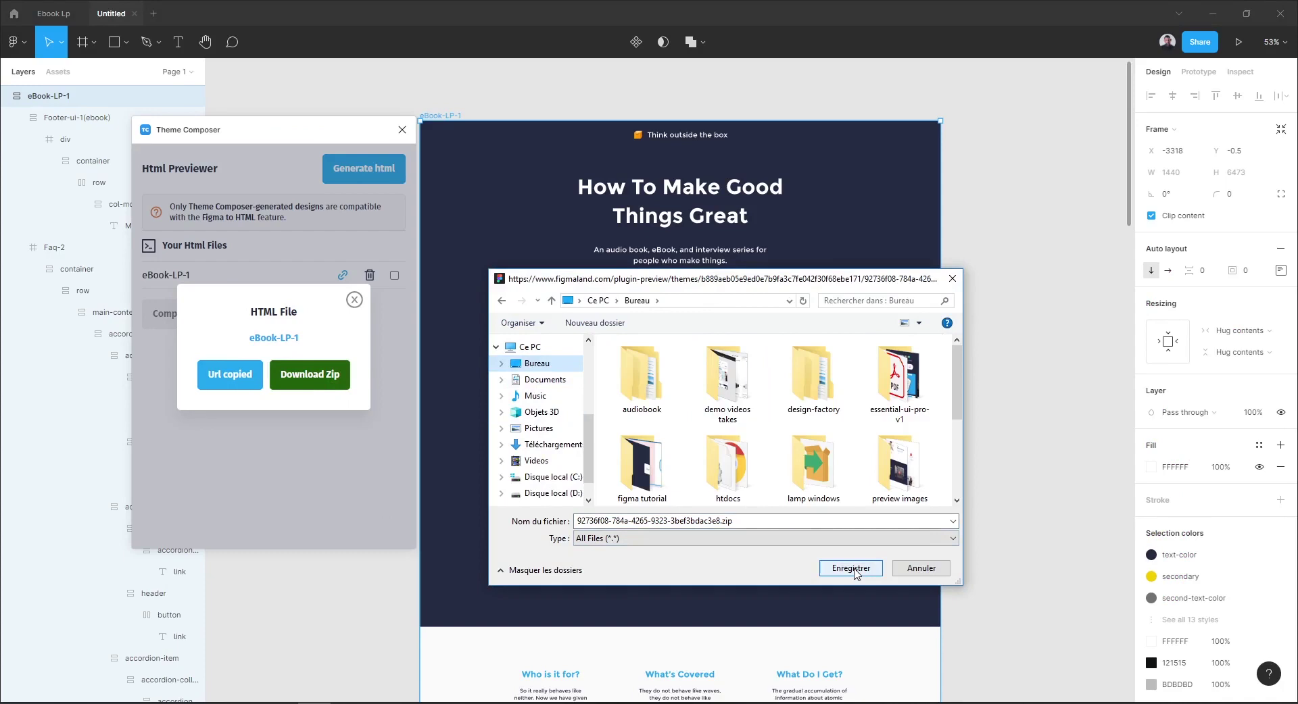
pyautogui.click(853, 570)
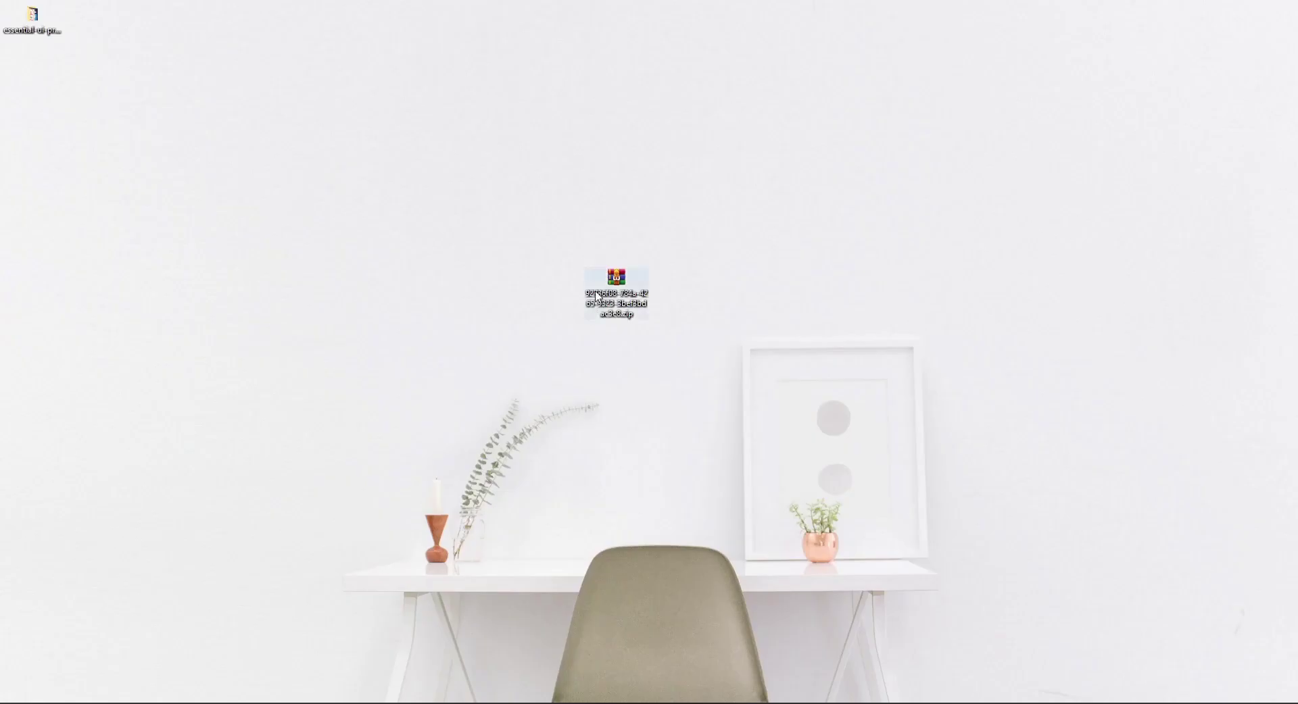
# Step: Open the downloaded zip in WinRAR and go into ebook-lp-1's public folder
pyautogui.doubleClick(596, 296)
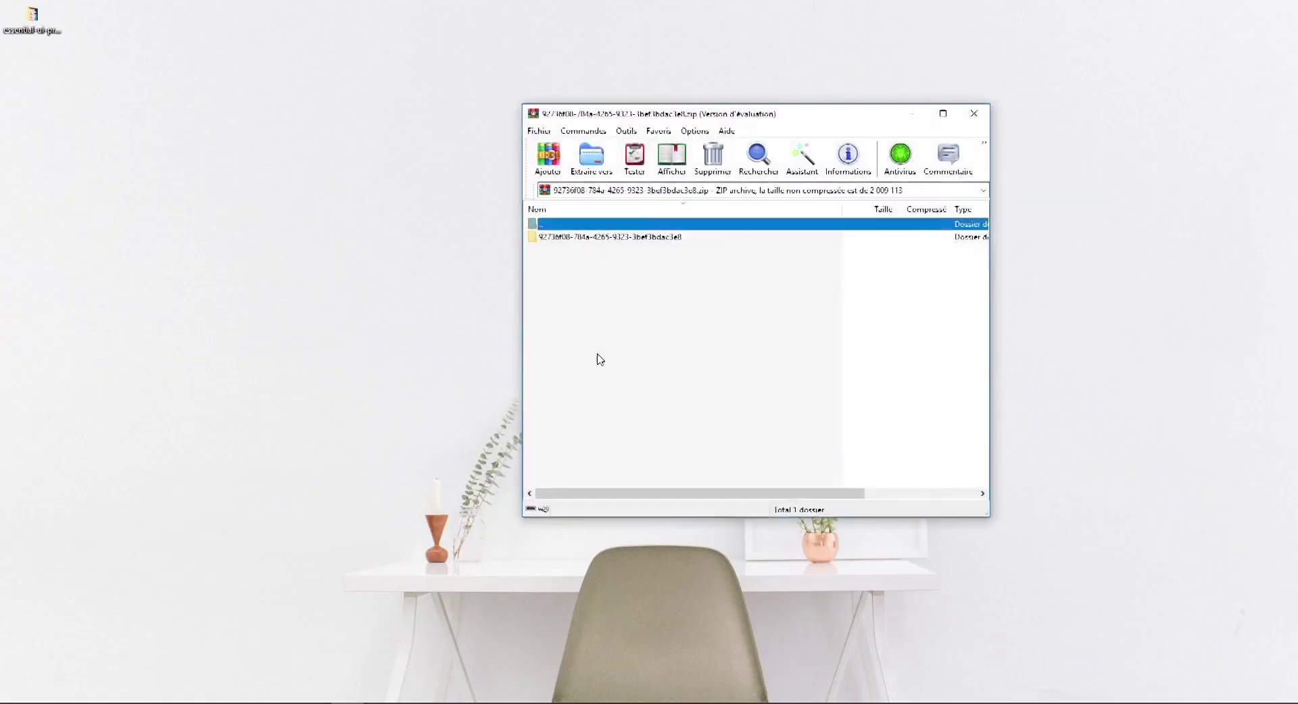
pyautogui.doubleClick(600, 239)
pyautogui.click(568, 238)
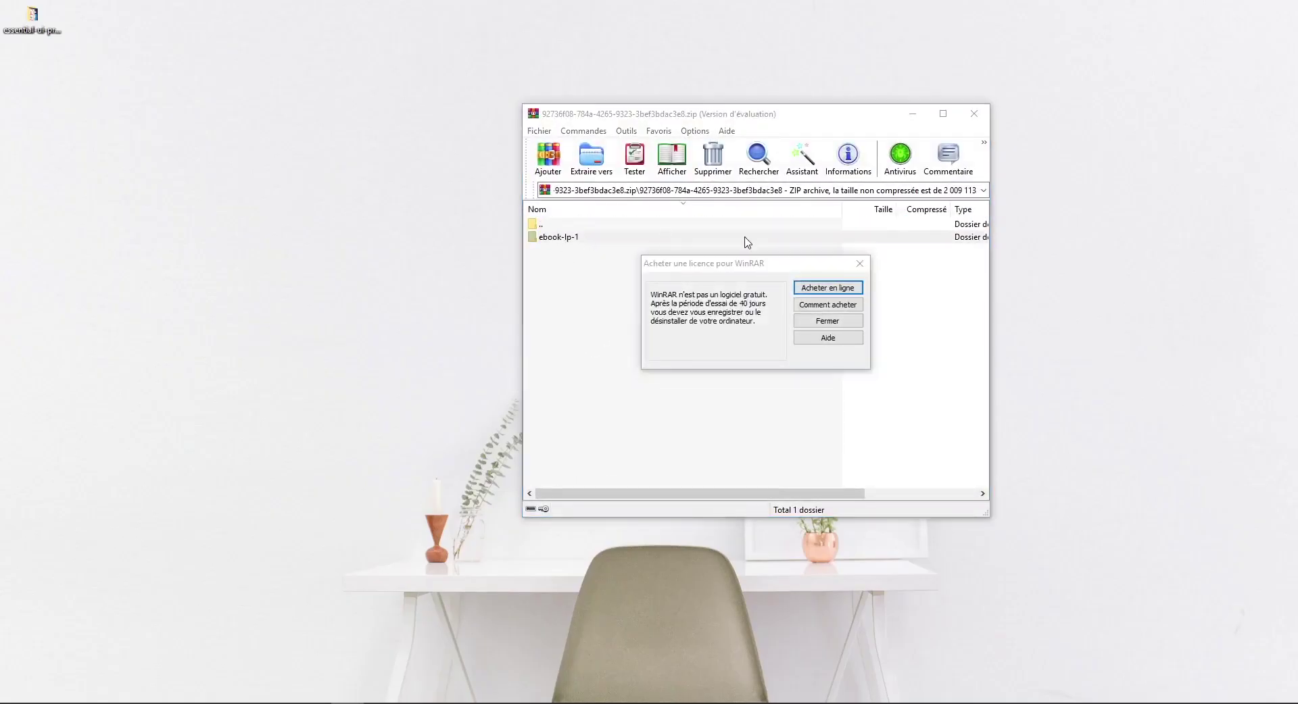
pyautogui.click(856, 264)
pyautogui.doubleClick(606, 239)
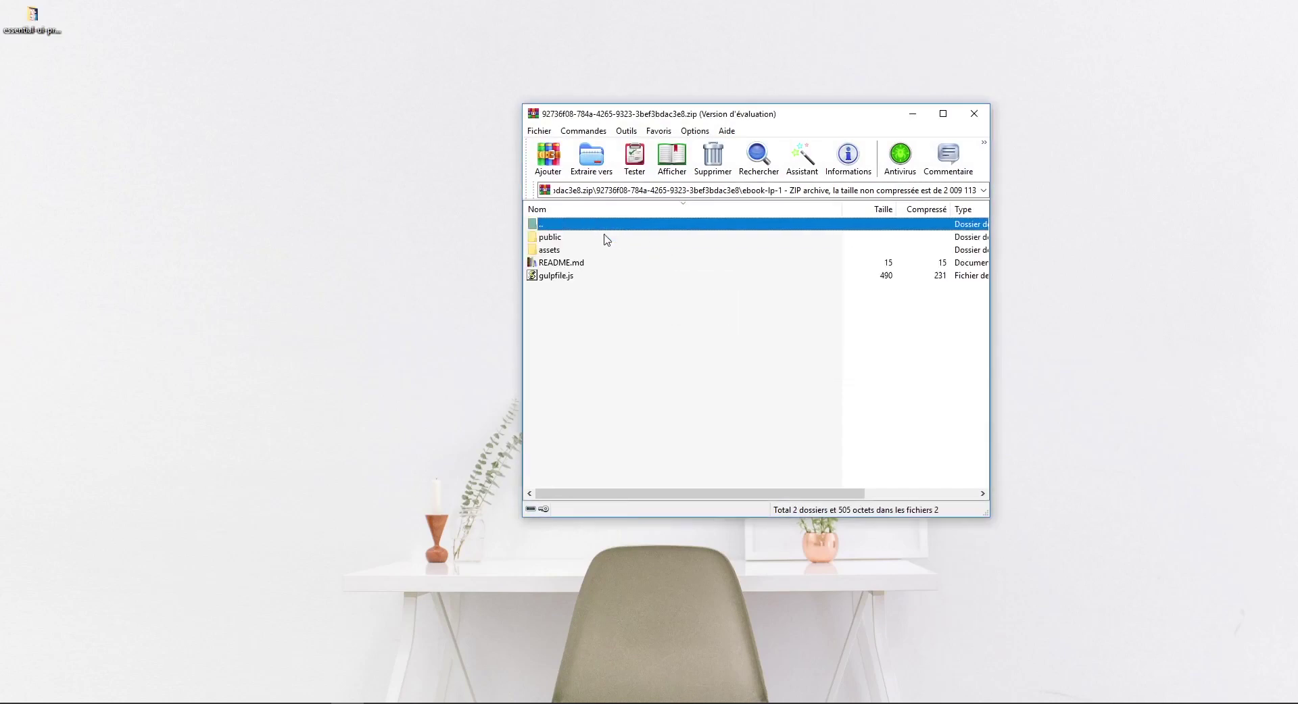
pyautogui.doubleClick(550, 238)
# Step: Look inside the js, fonts, img and css folders in turn
pyautogui.doubleClick(563, 238)
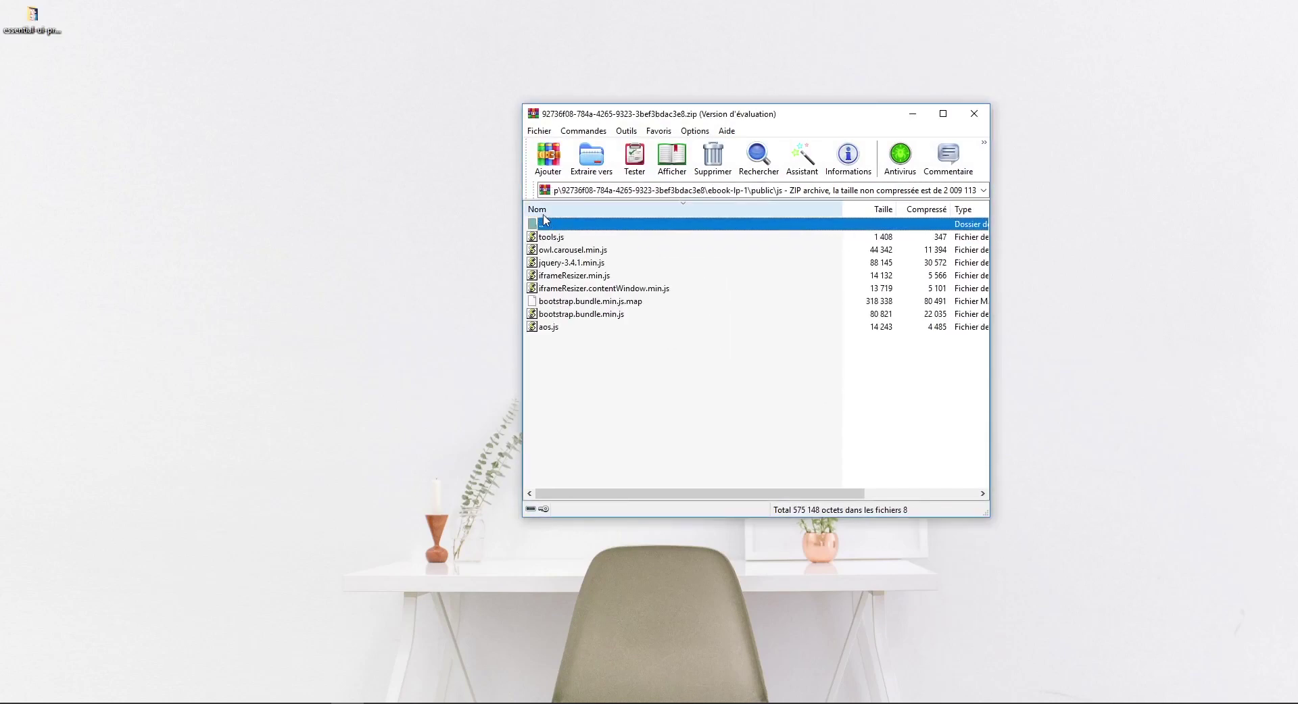
pyautogui.doubleClick(545, 224)
pyautogui.doubleClick(550, 262)
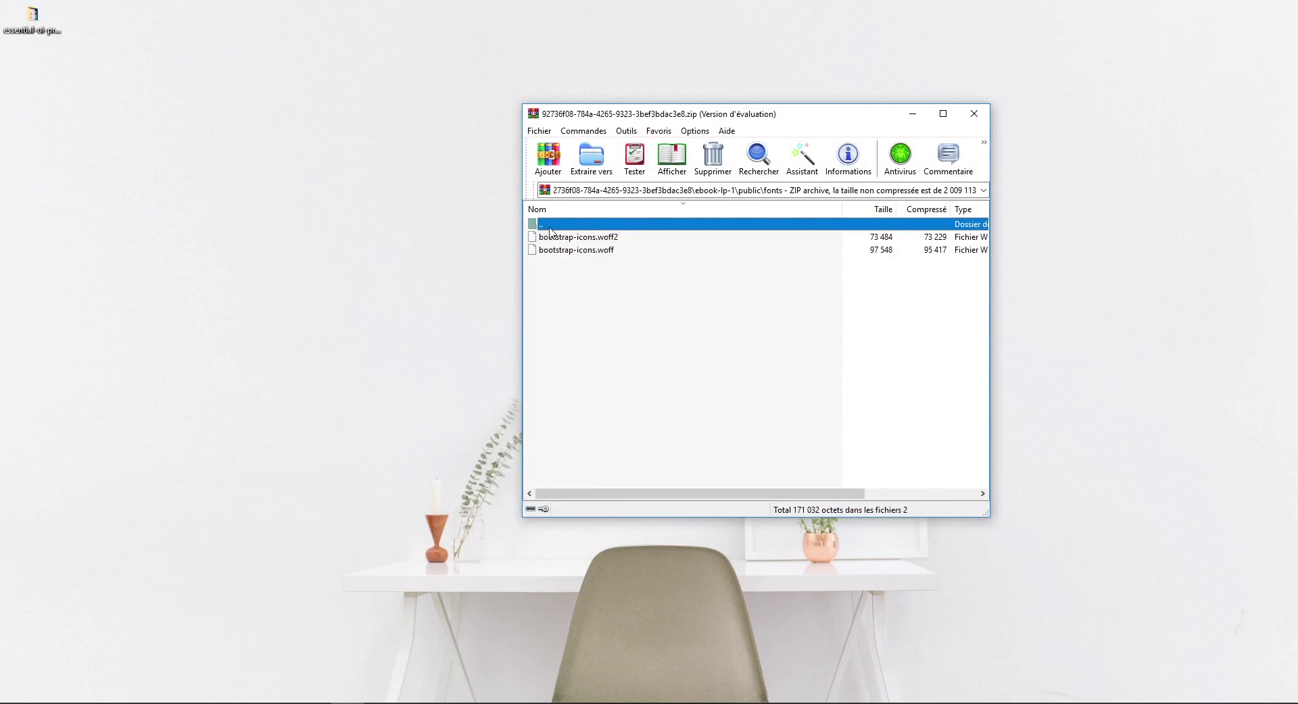
pyautogui.doubleClick(551, 227)
pyautogui.doubleClick(553, 256)
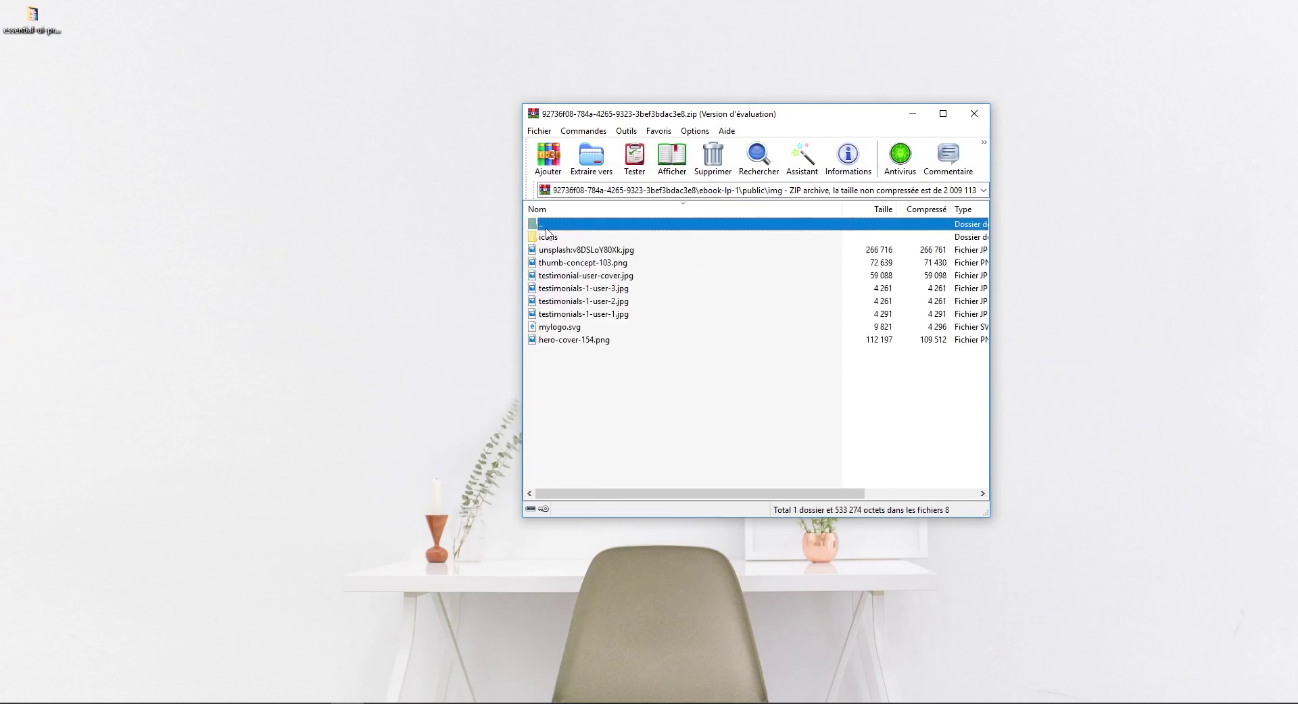
pyautogui.doubleClick(548, 227)
pyautogui.doubleClick(545, 276)
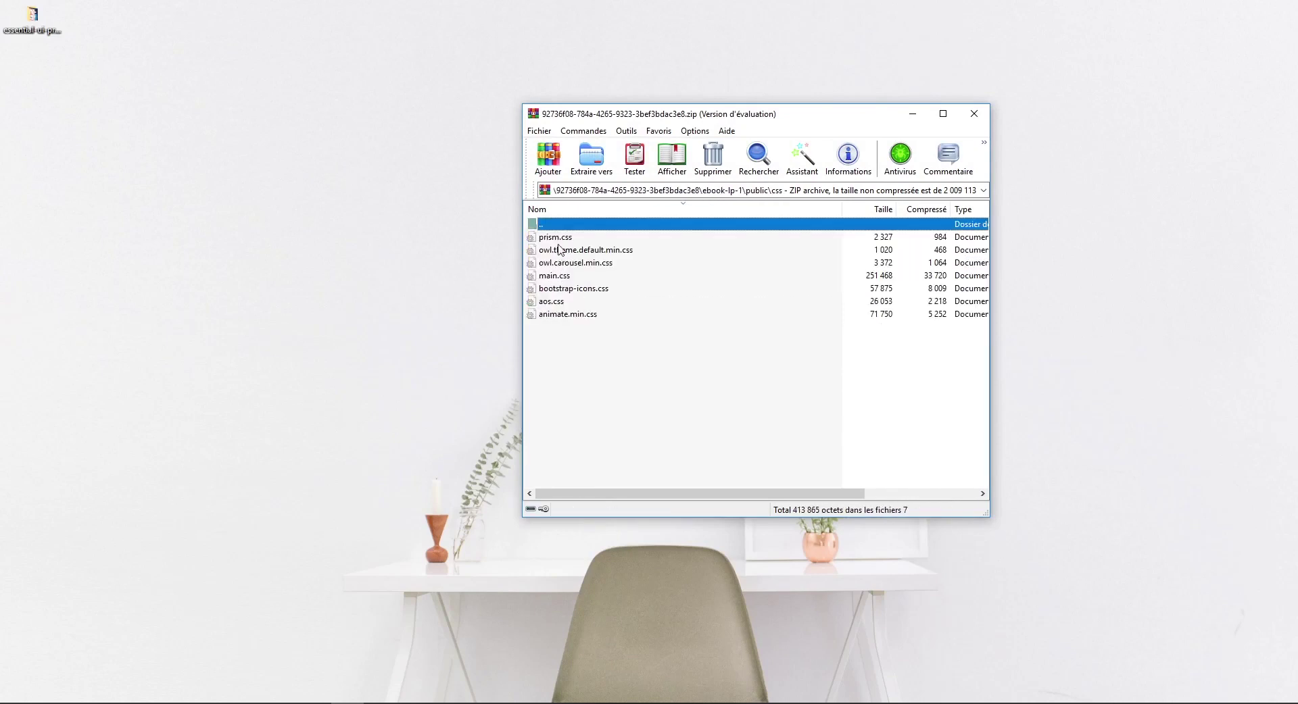
pyautogui.doubleClick(559, 227)
# Step: Close the archive window and dismiss the WinRAR licence reminder
pyautogui.keyDown('ctrl'); pyautogui.click(937, 277); pyautogui.keyUp('ctrl')
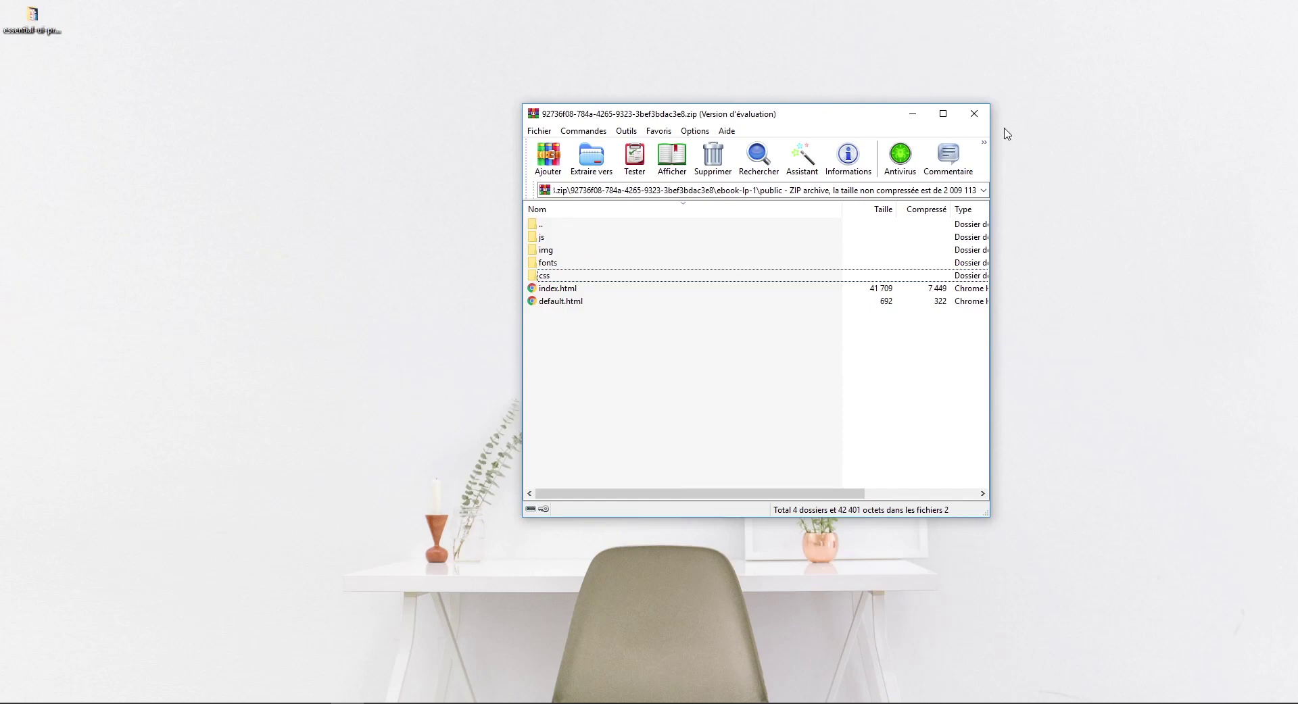
pyautogui.click(976, 114)
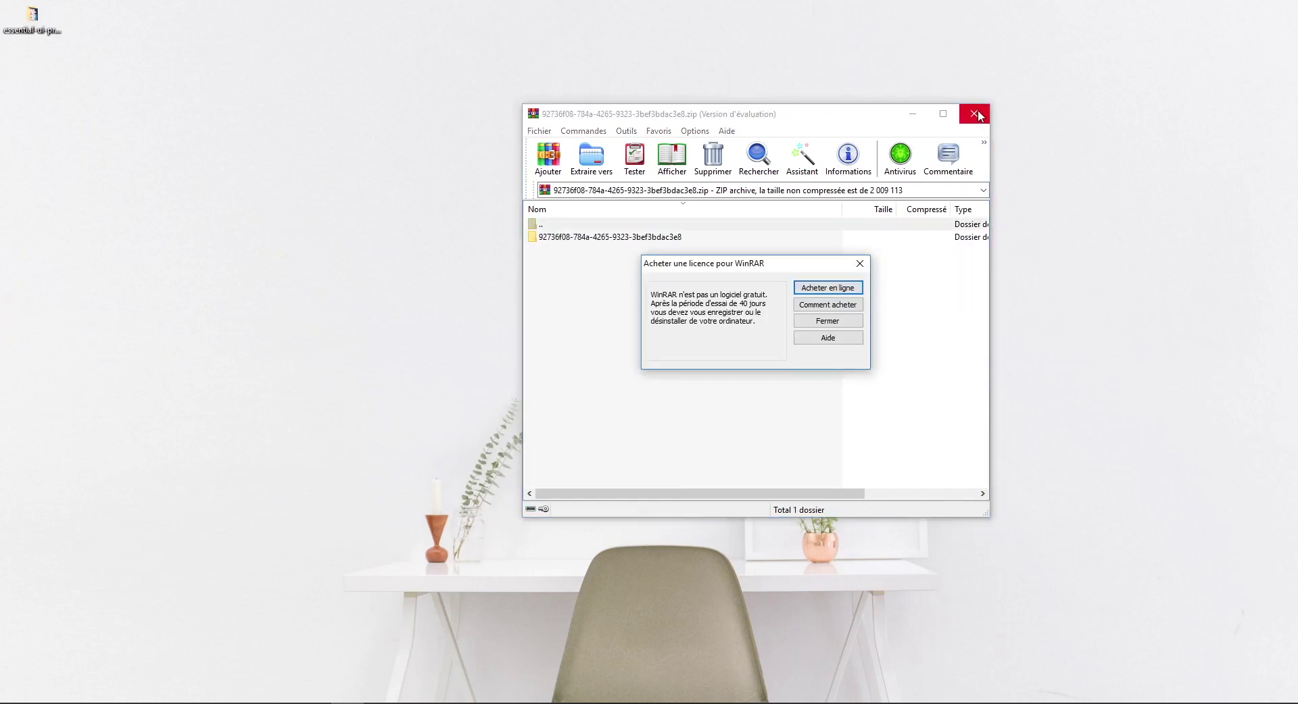
pyautogui.click(860, 262)
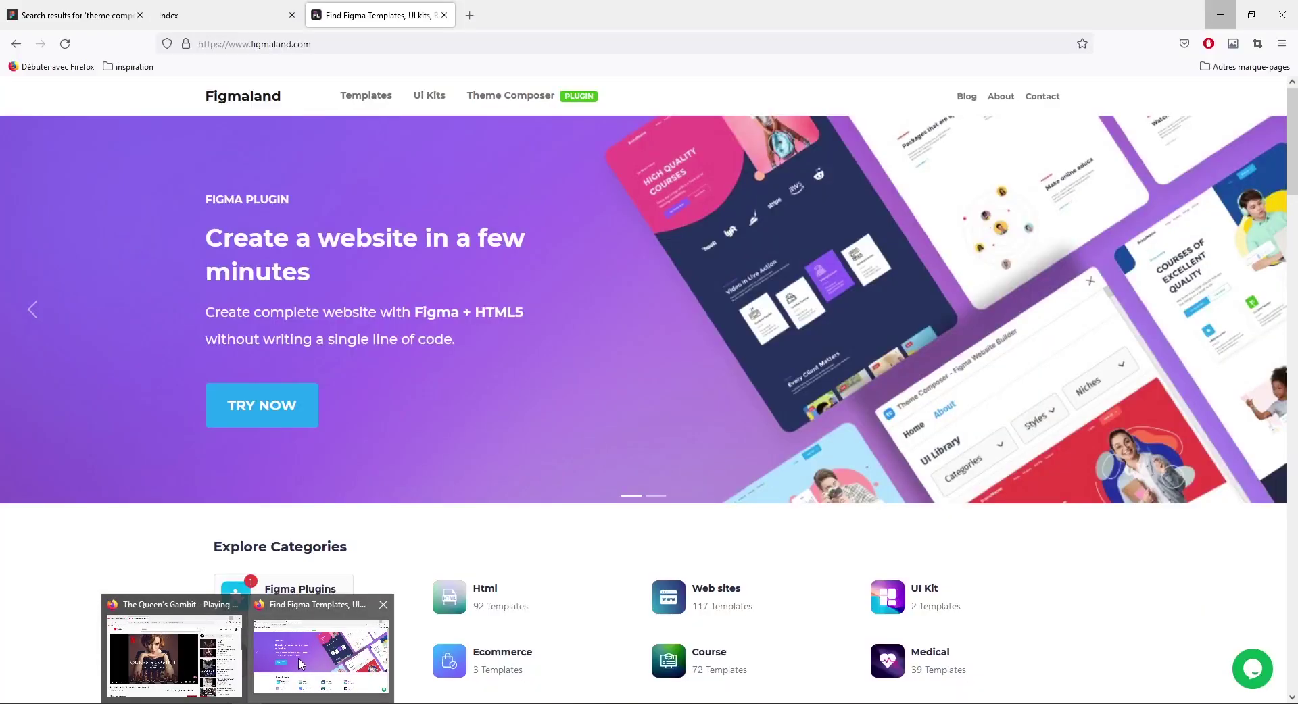
# Step: Bring up the Figmaland homepage in Firefox and scroll down to the Latest Templates grid
pyautogui.click(299, 664)
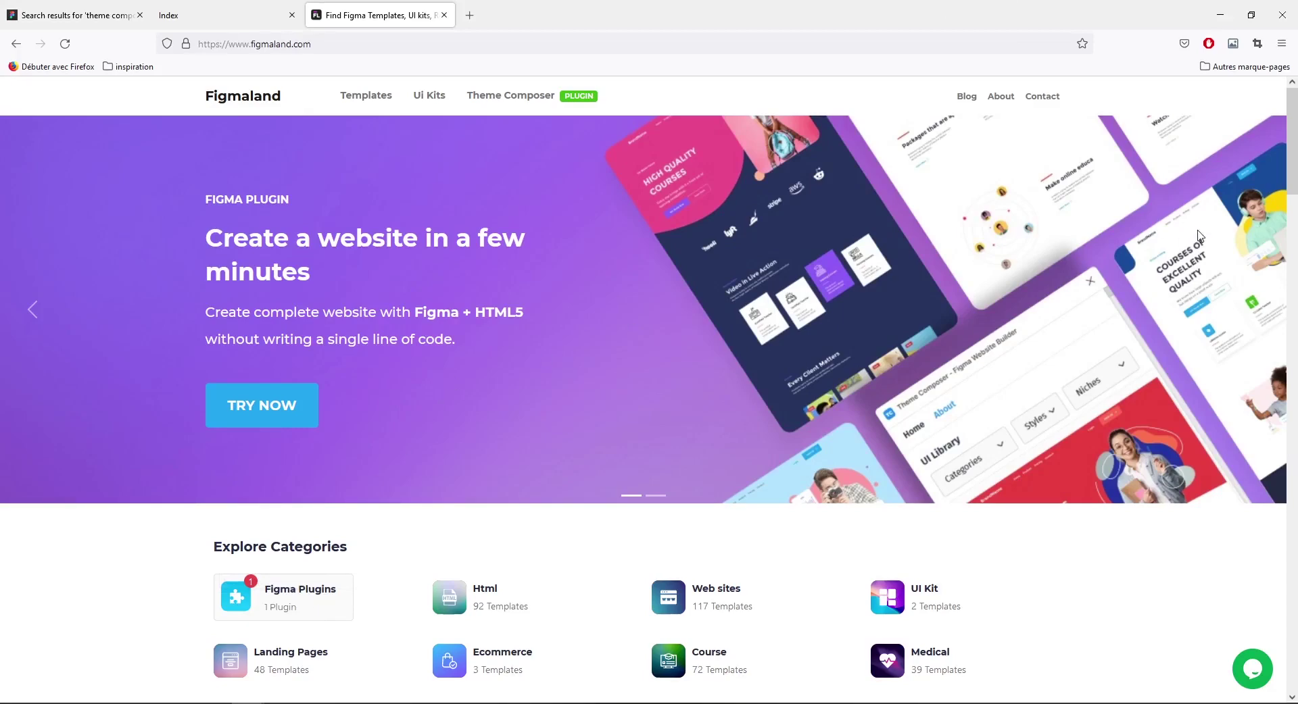
pyautogui.scroll(-3, 1199, 235)
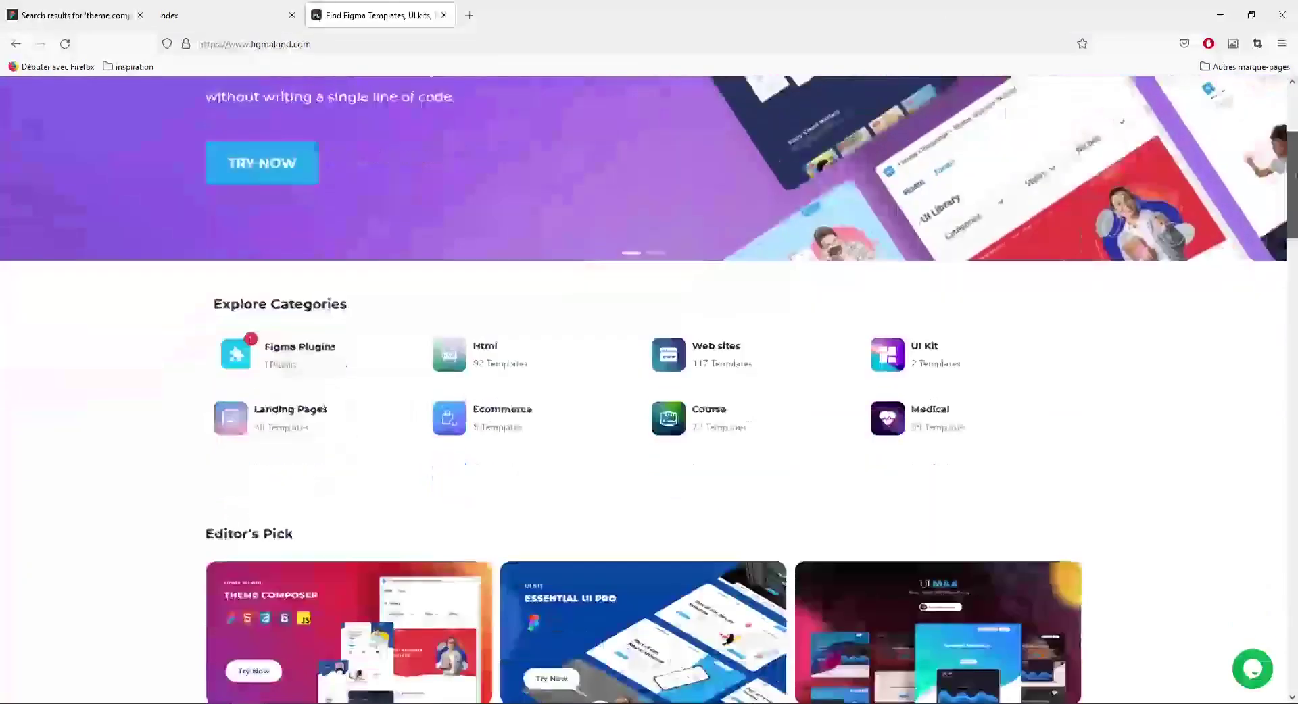
pyautogui.moveTo(1292, 169); pyautogui.dragTo(1295, 493)
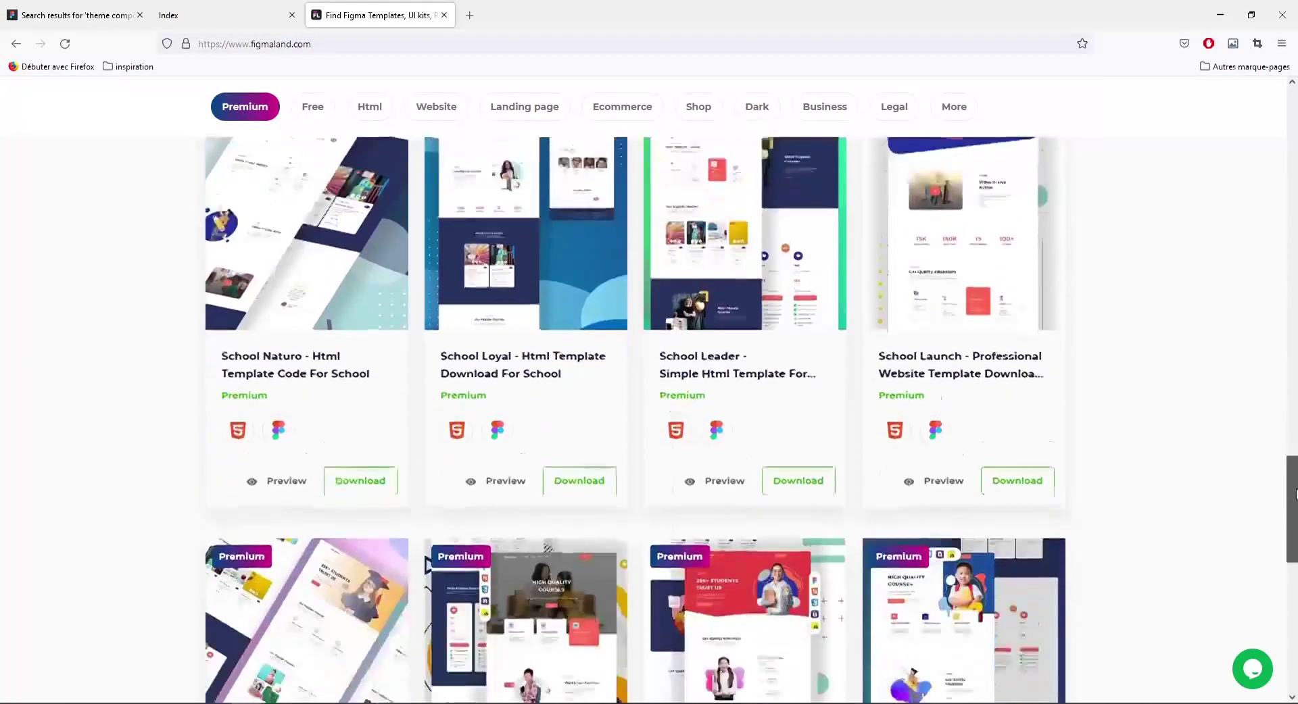
pyautogui.scroll(-2, 1294, 494)
pyautogui.scroll(-2, 1294, 494)
pyautogui.scroll(-2, 1294, 493)
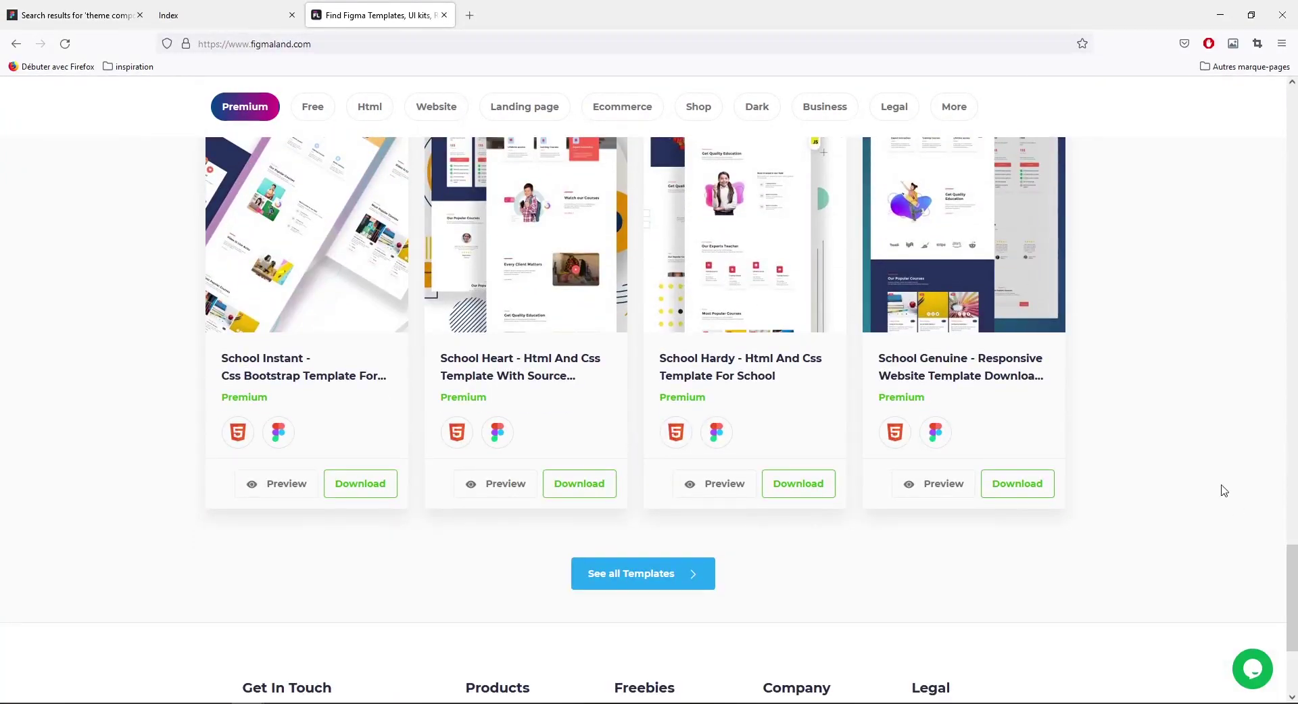